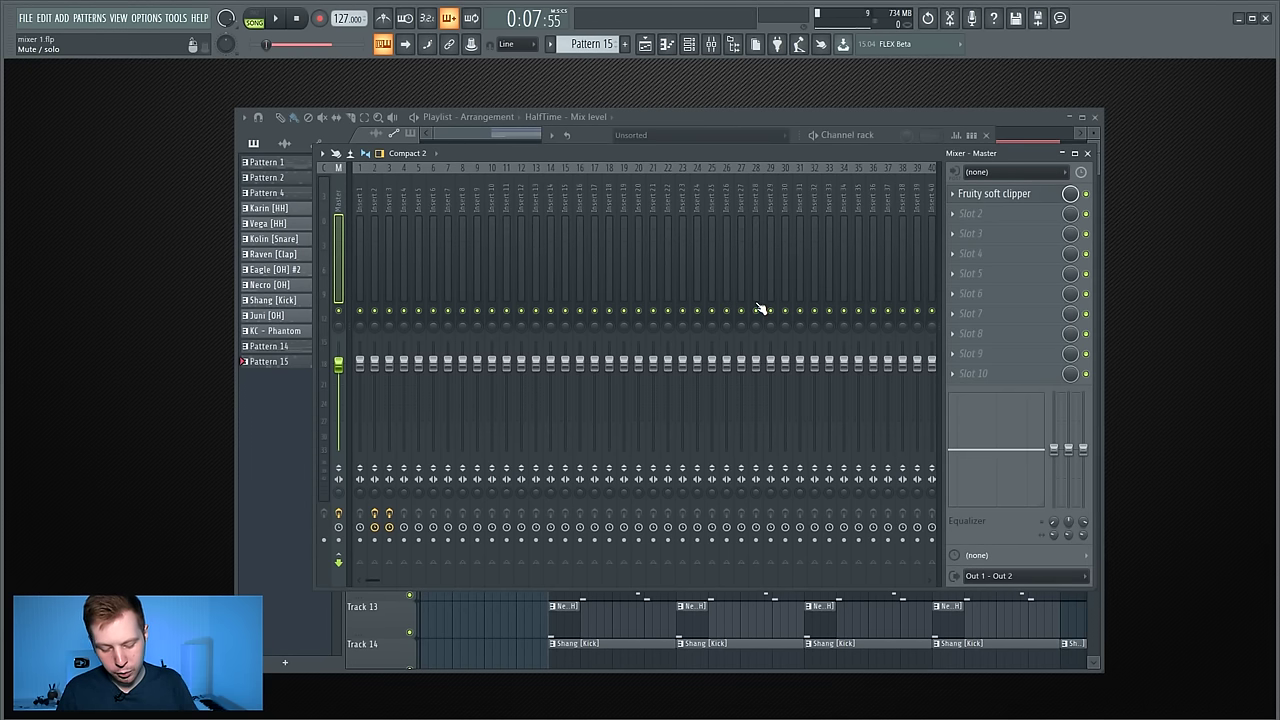
# Step: Toggle the mixer window hidden and visible several times, leaving it open
pyautogui.press('F9')
pyautogui.press('F9')
pyautogui.click(711, 44)
pyautogui.click(711, 44)
pyautogui.press('F9')
pyautogui.press('F9')
pyautogui.press('F9')
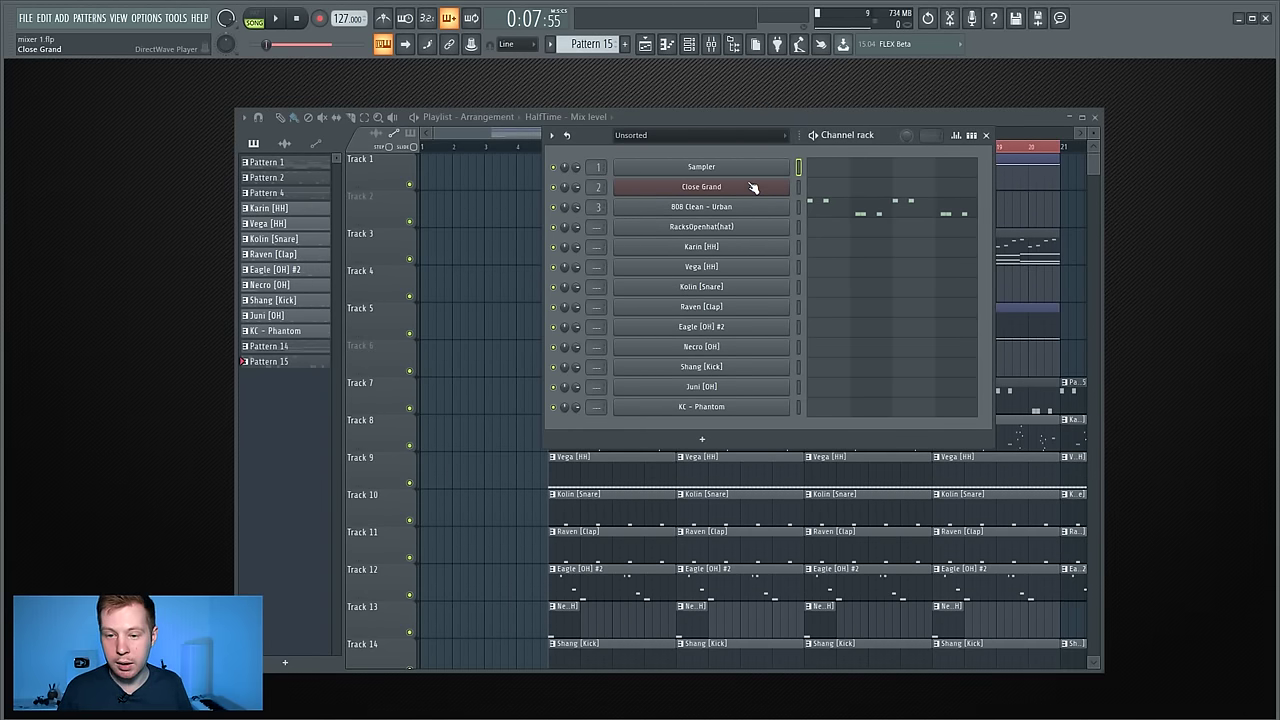
pyautogui.press('F9')
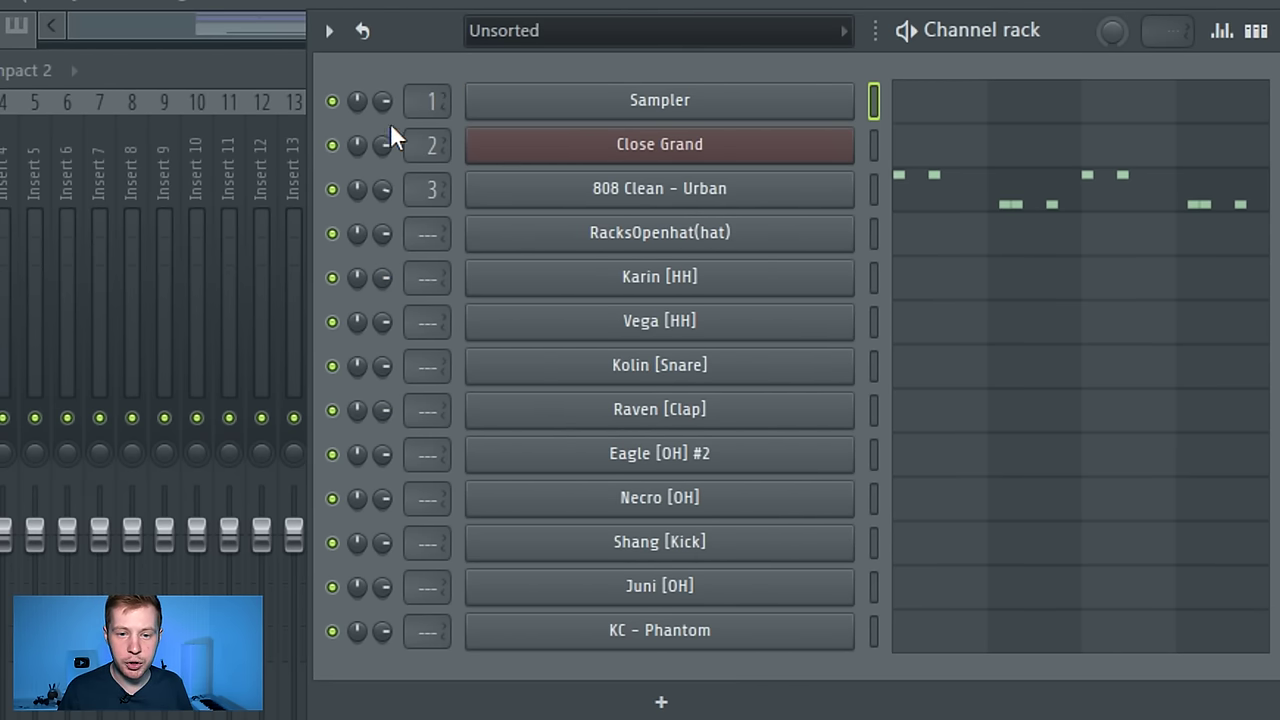
# Step: Hide the mixer track selectors in the channel rack and show them again
pyautogui.click(328, 31)
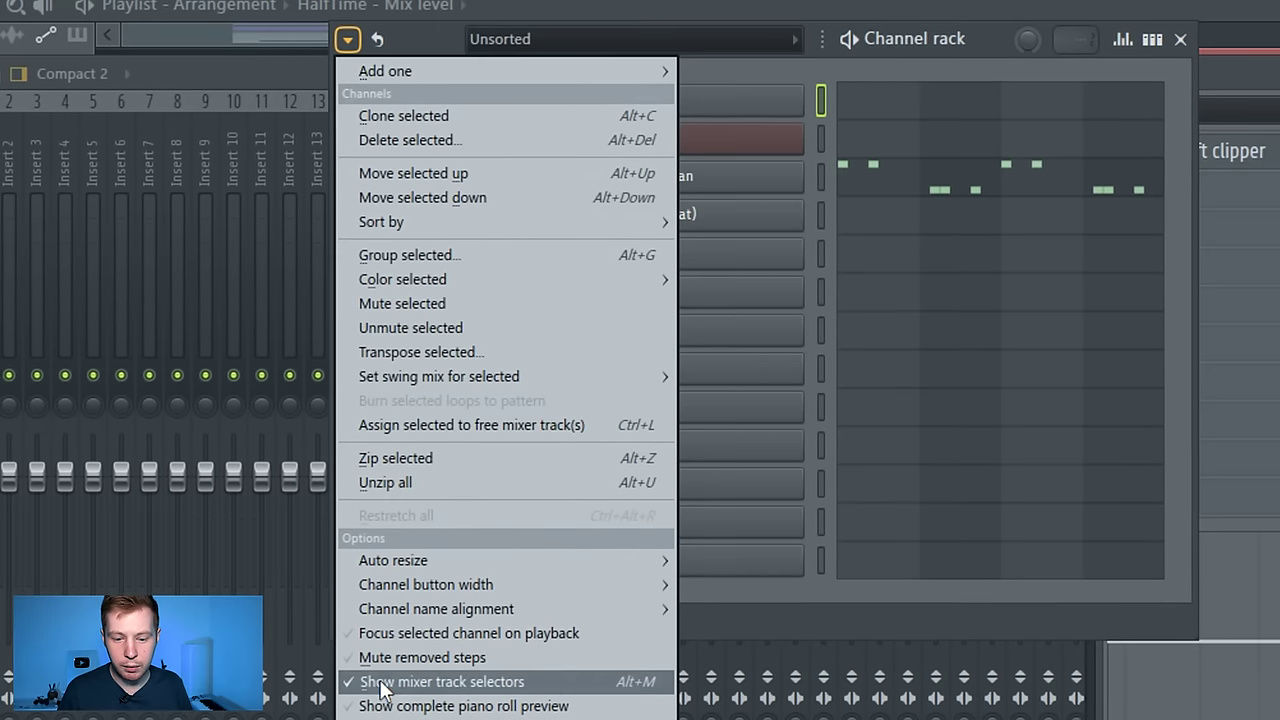
pyautogui.click(440, 681)
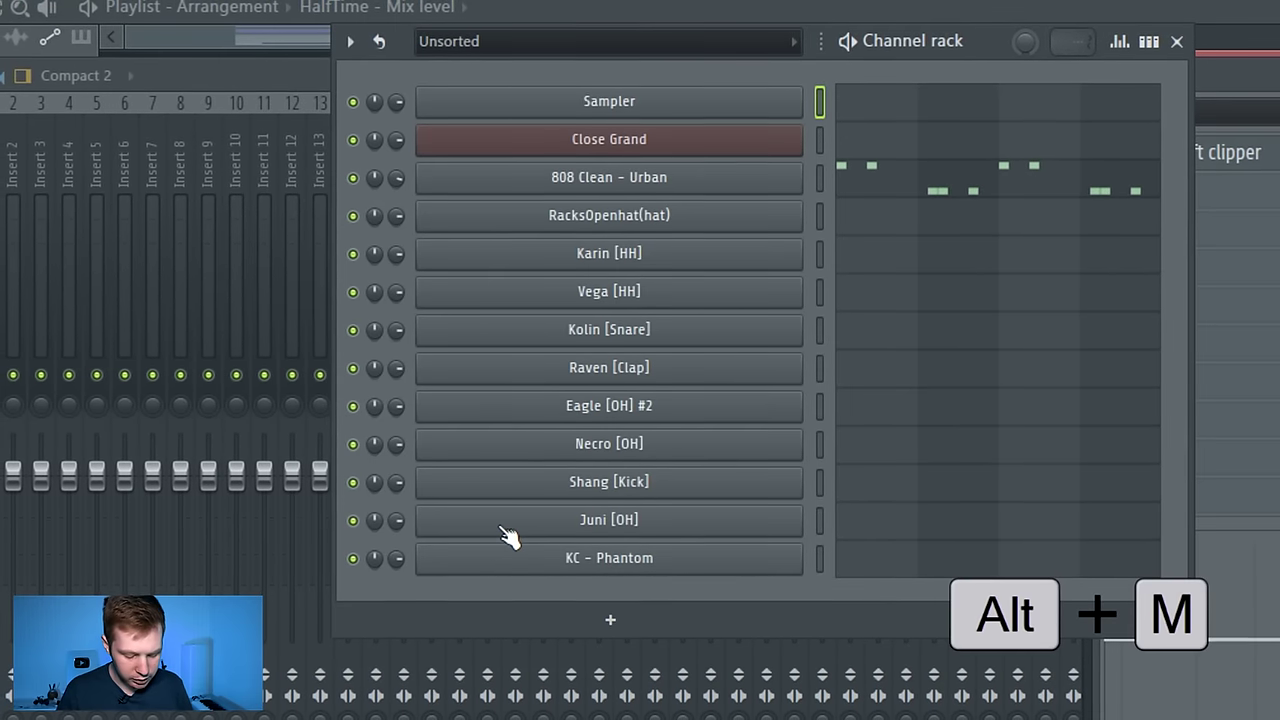
pyautogui.hotkey('alt', 'm')
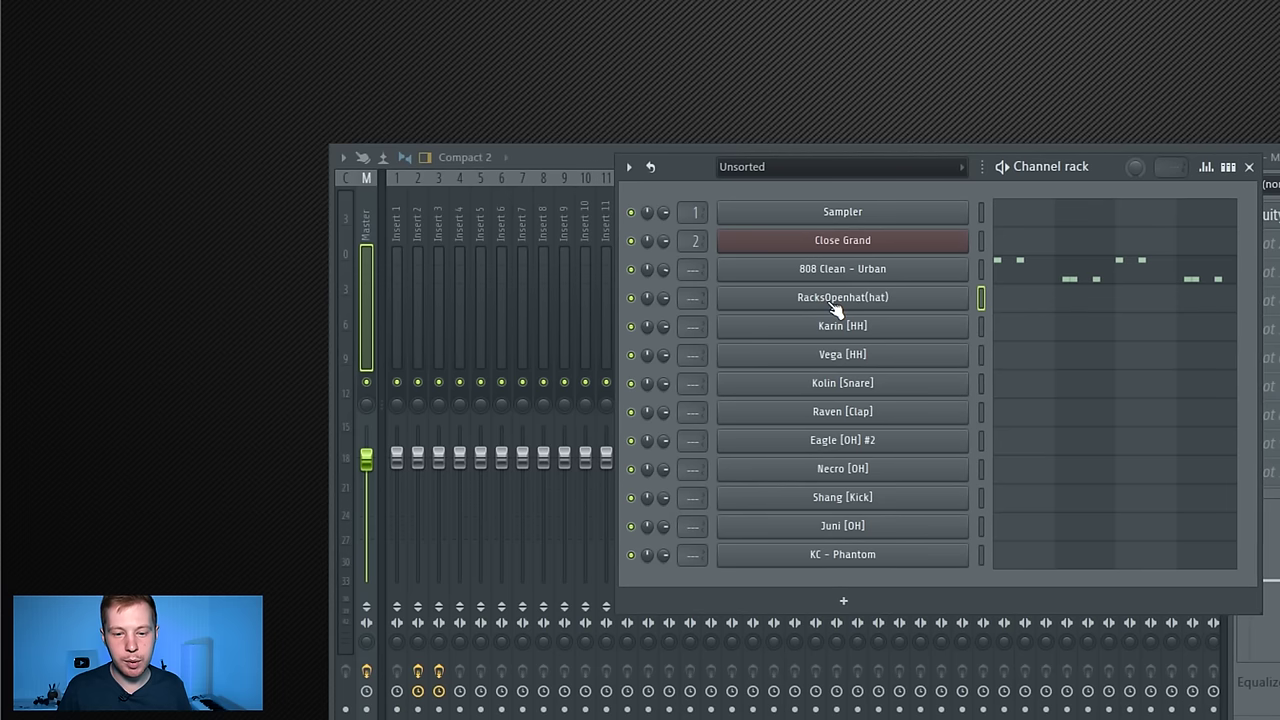
# Step: Route the RacksOpenhat(hat) channel to mixer insert 4 and the Karin [HH] channel to insert 5
pyautogui.click(698, 231)
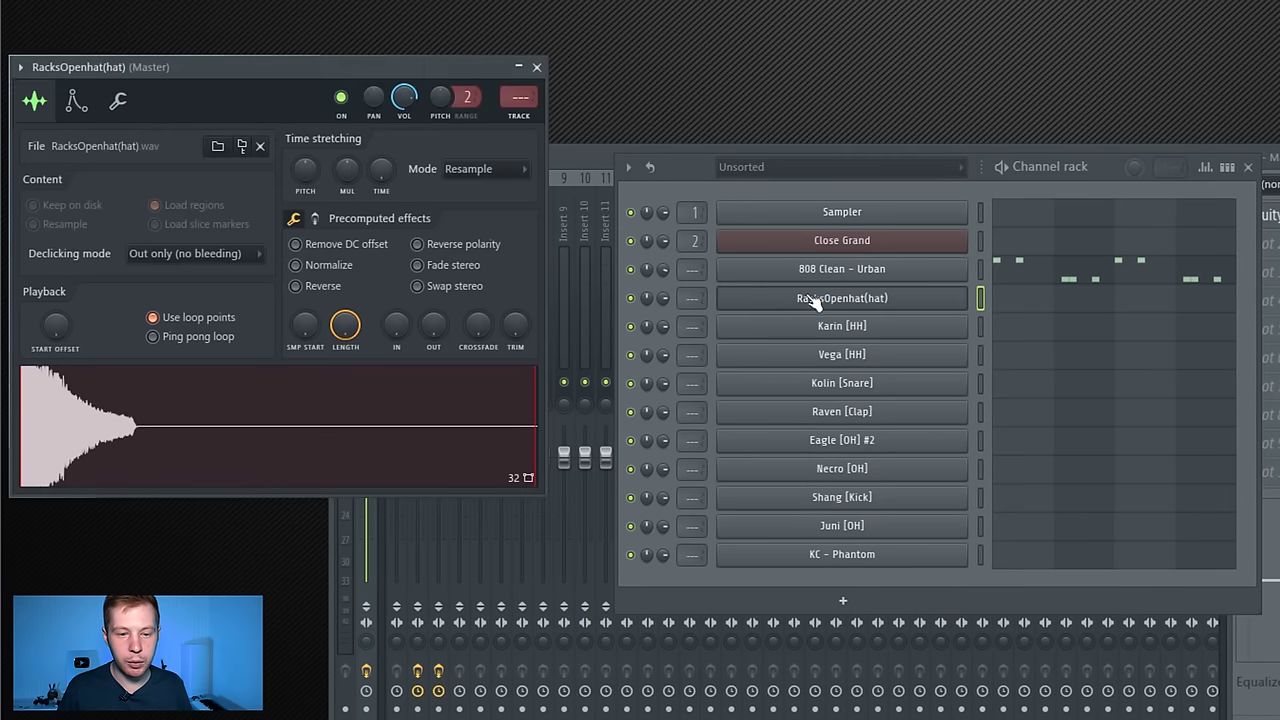
pyautogui.click(526, 118)
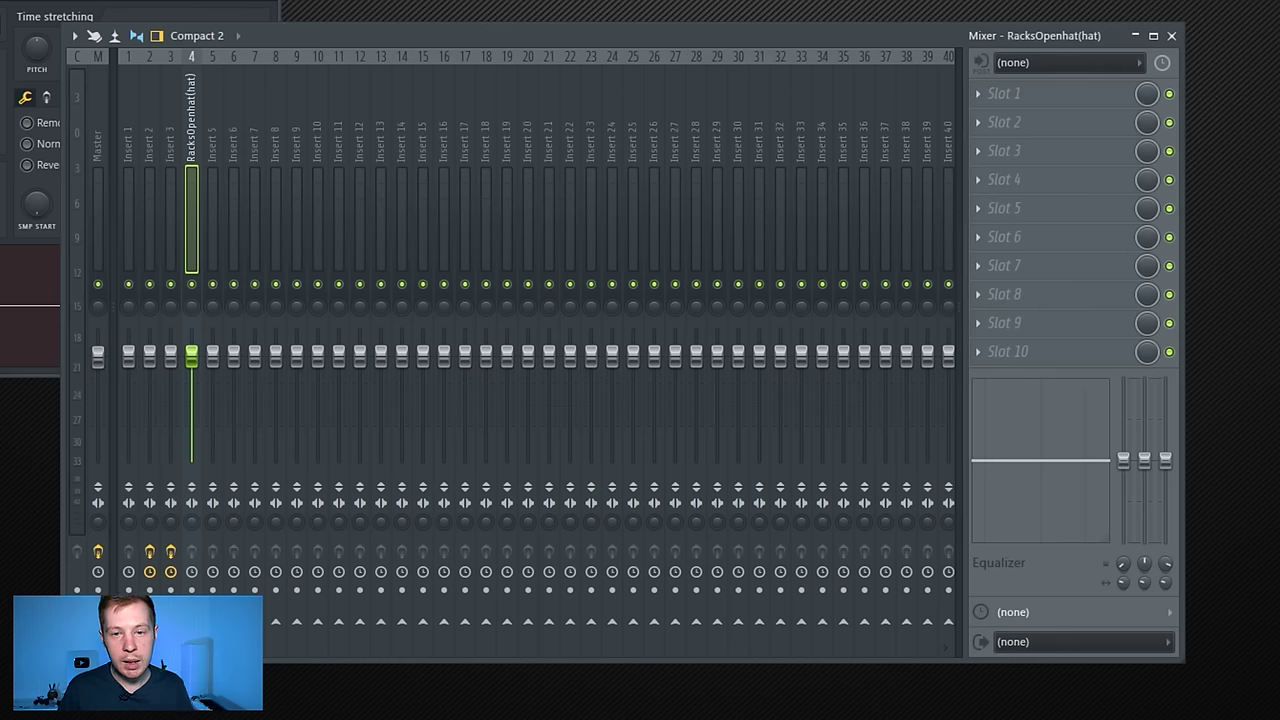
pyautogui.press('F6')
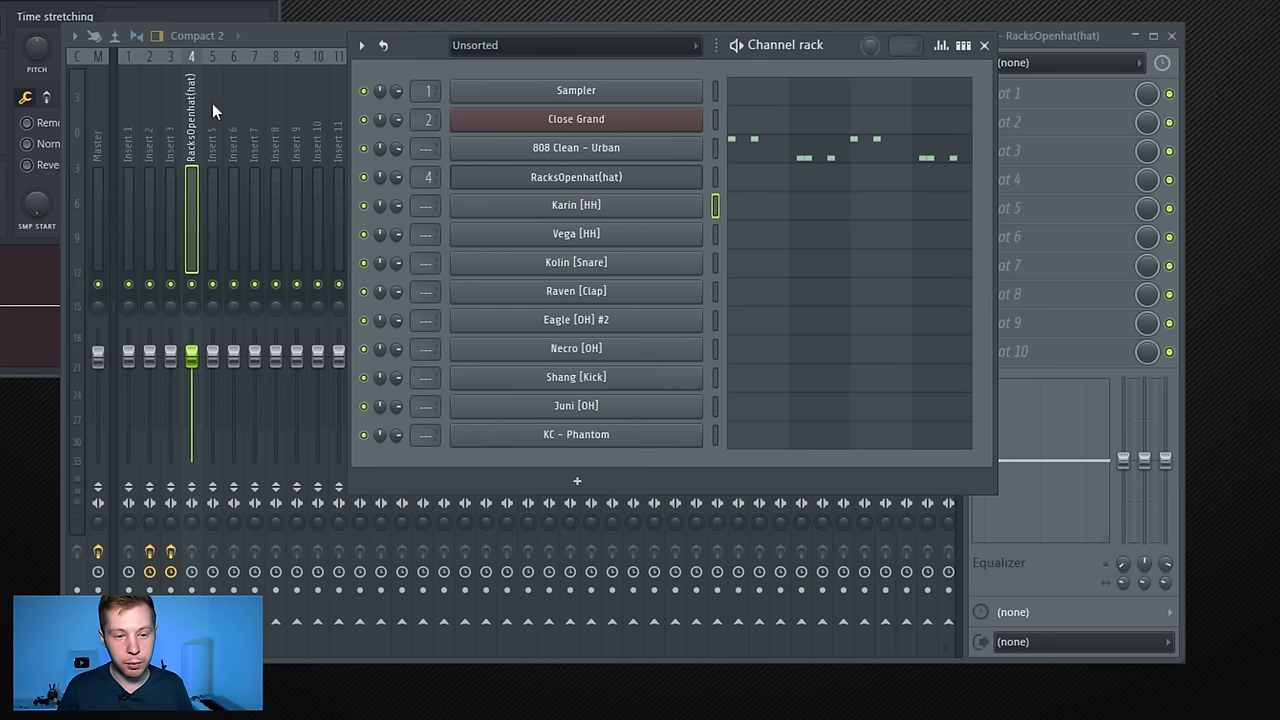
pyautogui.click(214, 107)
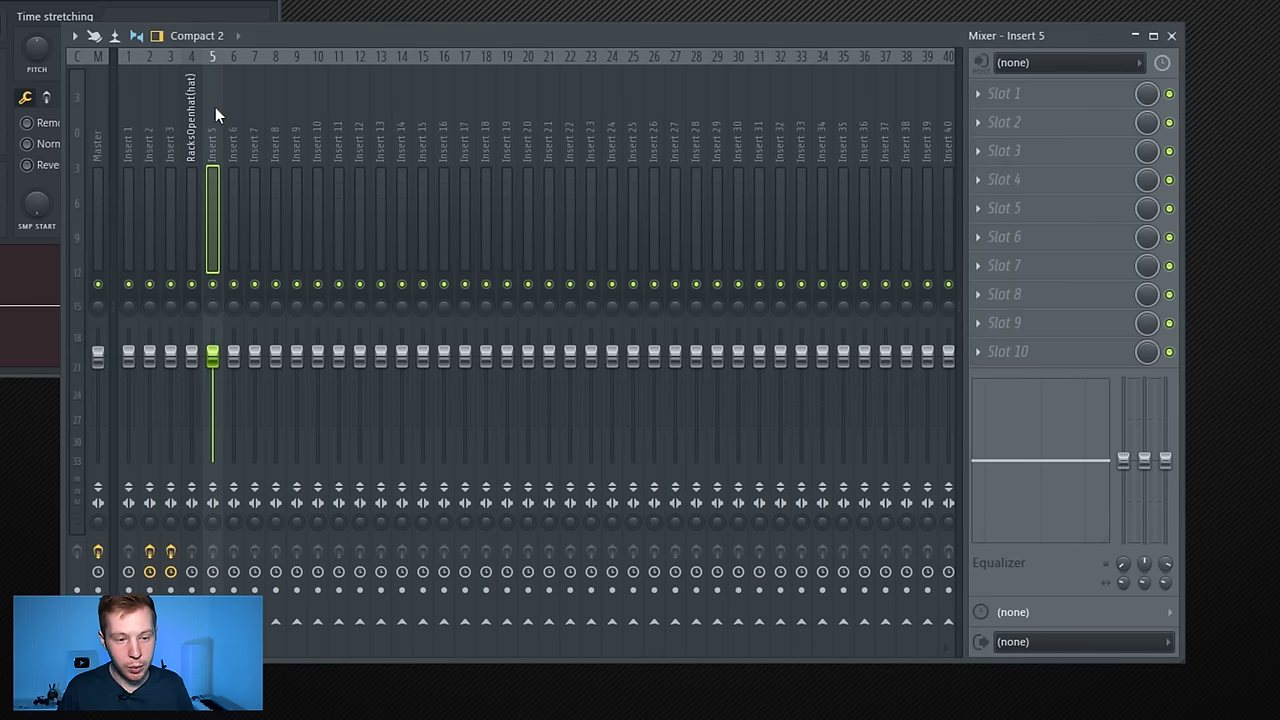
pyautogui.hotkey('ctrl', 'l')
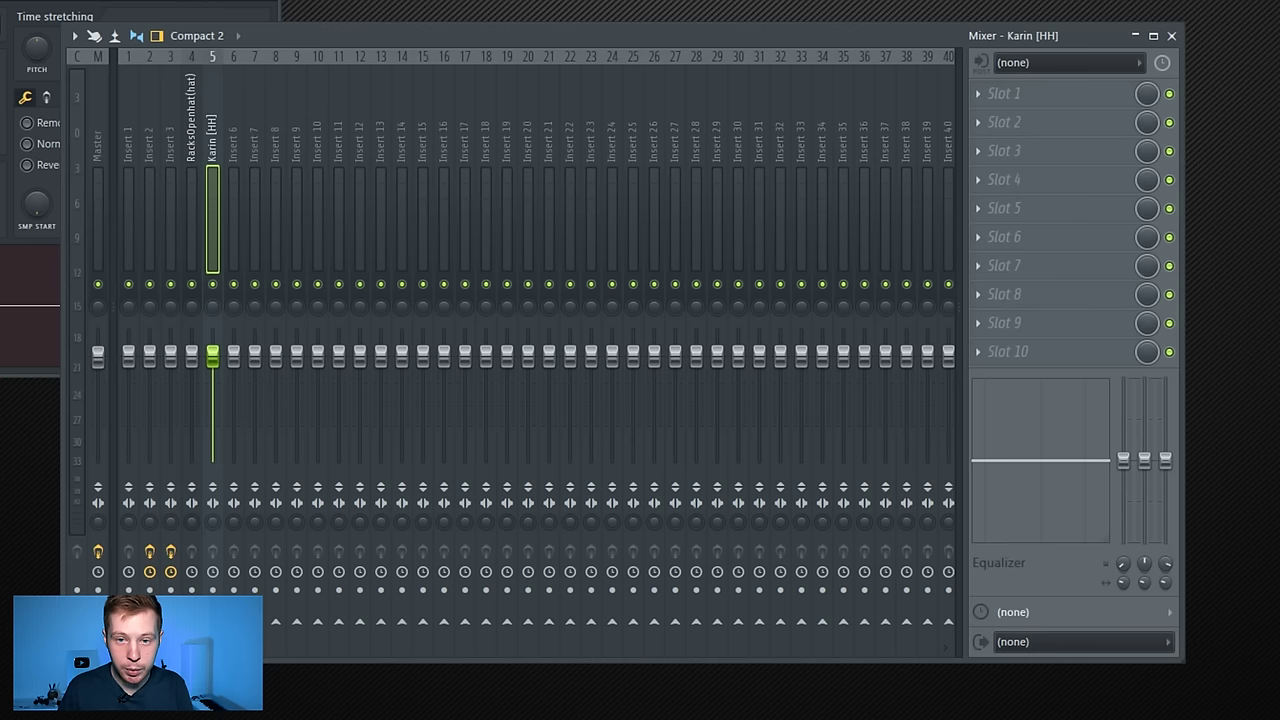
# Step: Route the Vega [HH], Kolin [Snare], Raven [Clap] and Eagle [OH] #2 channels to consecutive mixer tracks starting at insert 6
pyautogui.press('F6')
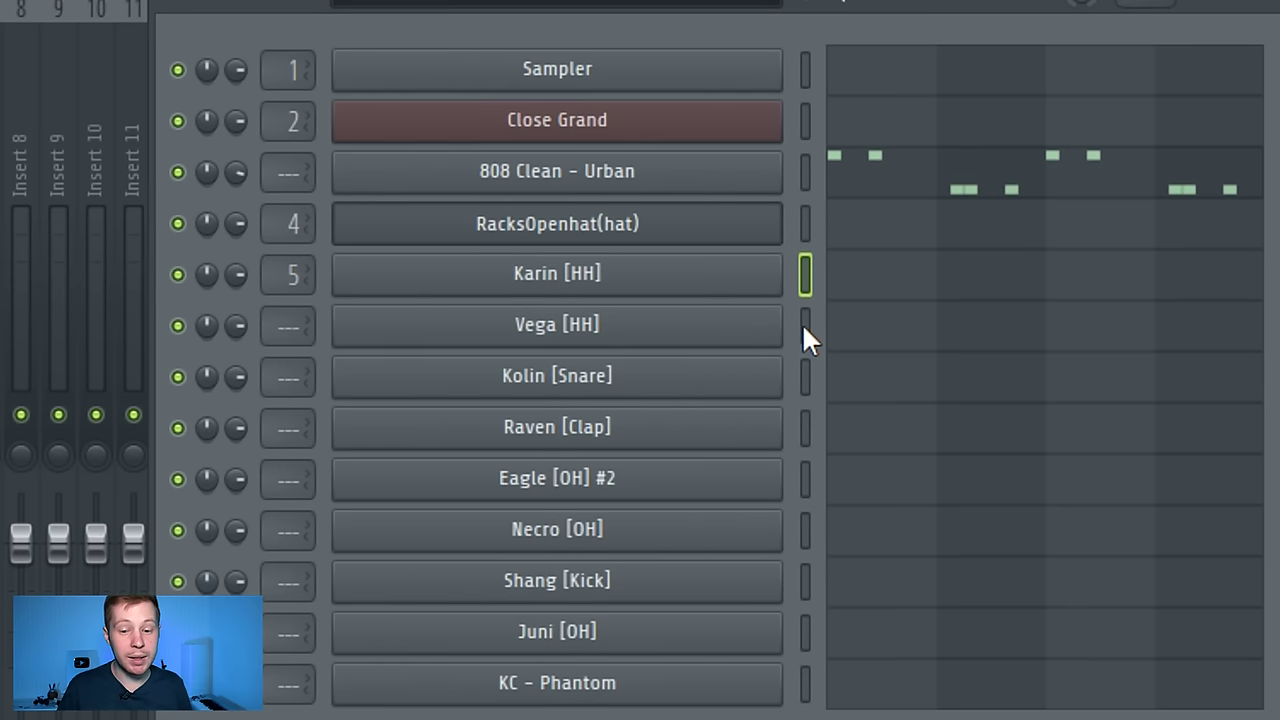
pyautogui.moveTo(715, 236); pyautogui.dragTo(716, 320)
pyautogui.click(244, 125)
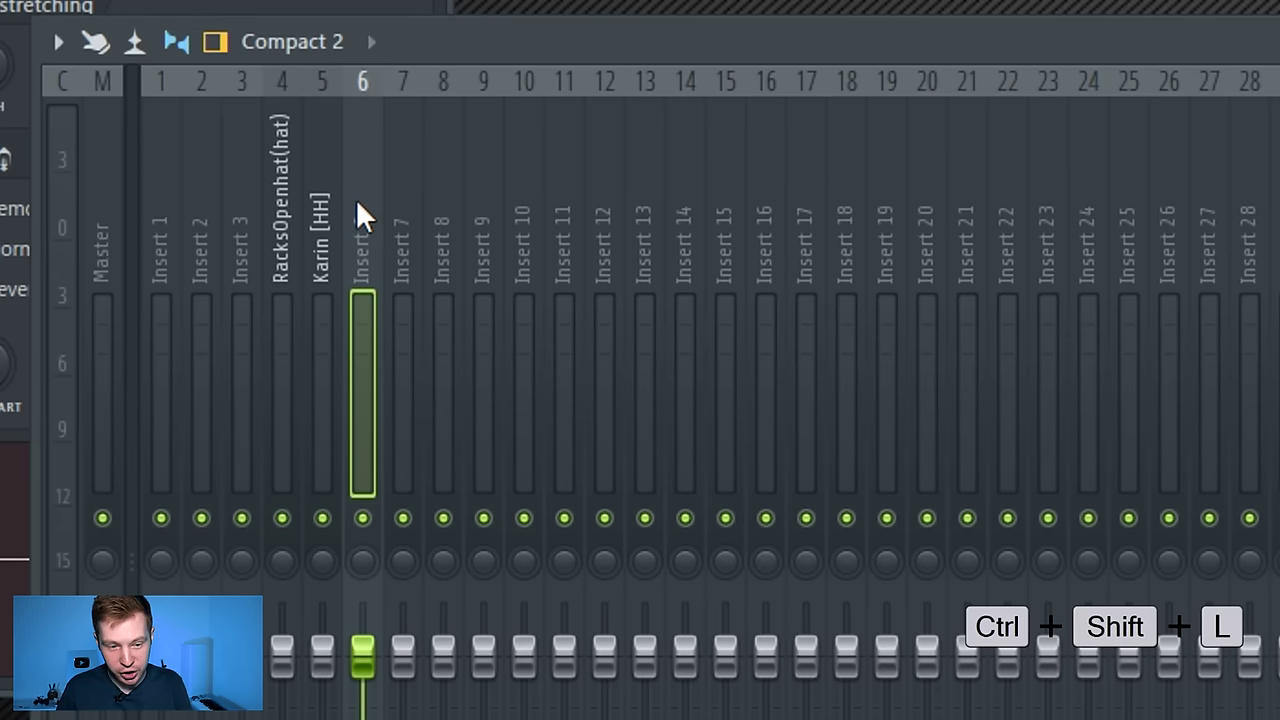
pyautogui.hotkey('ctrl', 'shift', 'l')
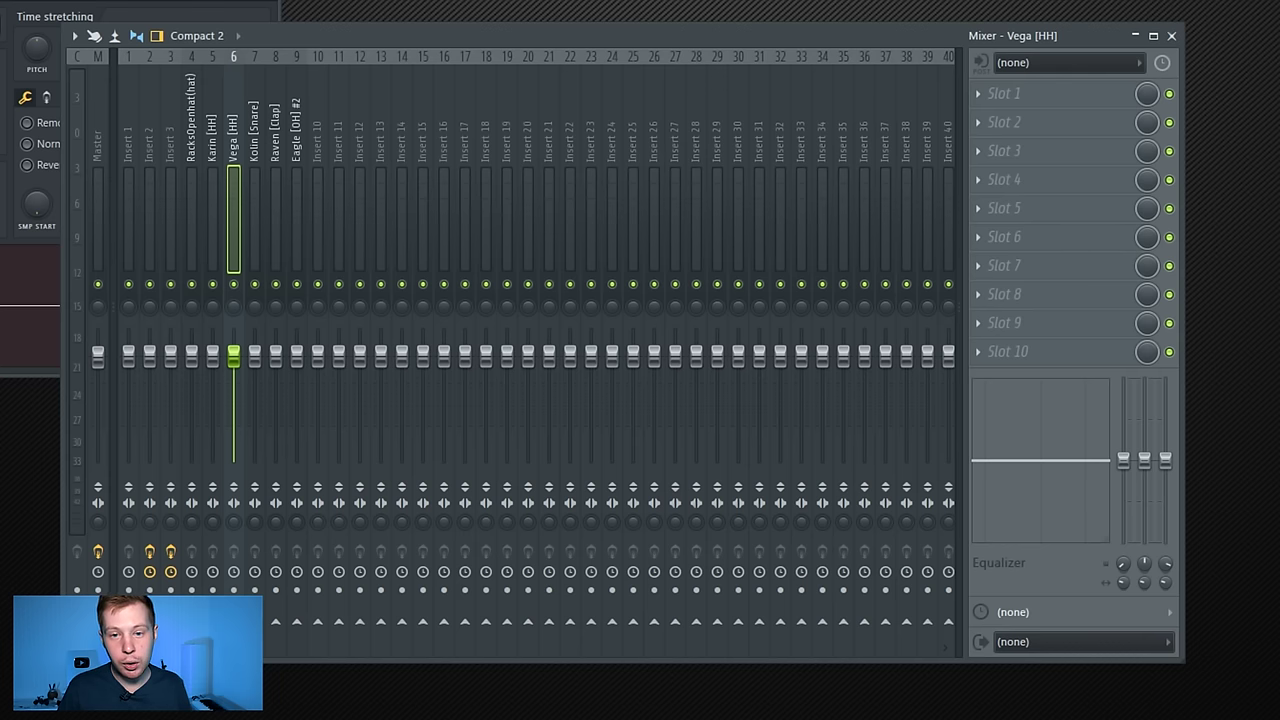
# Step: Rename the Necro [OH] channel to OH and route it to mixer insert 10
pyautogui.press('F6')
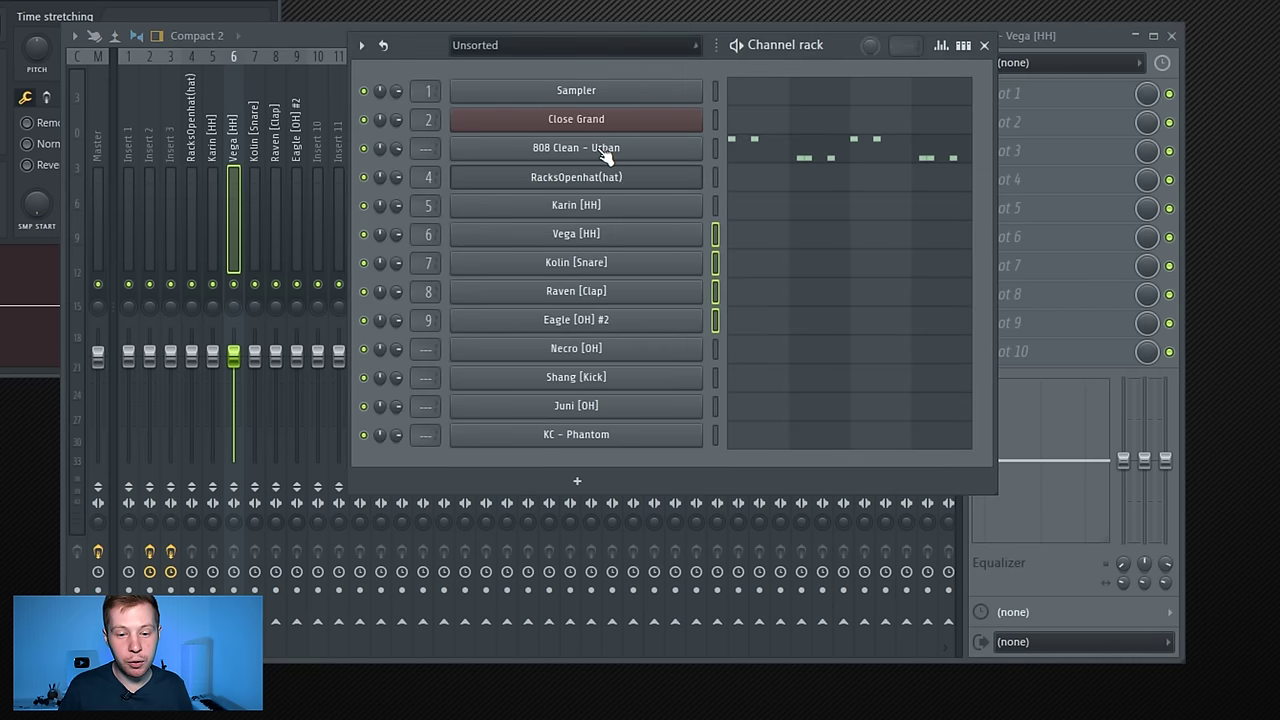
pyautogui.click(586, 356)
pyautogui.press('F2')
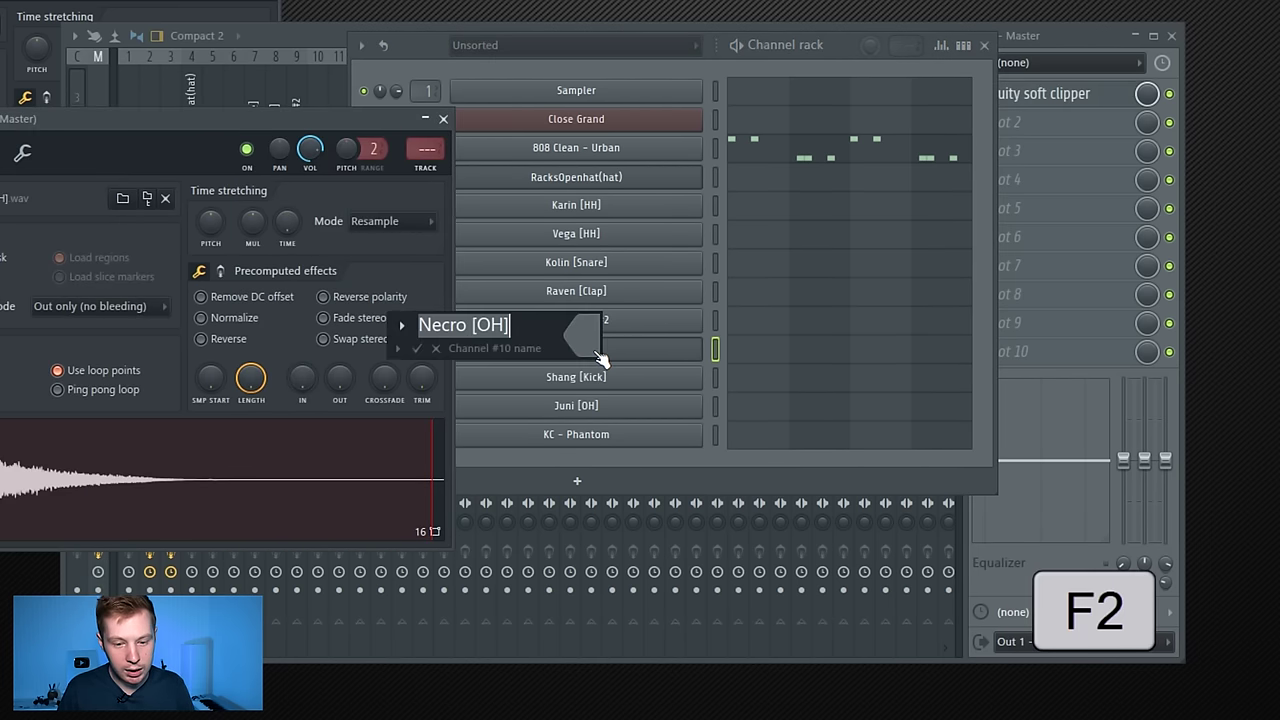
pyautogui.moveTo(477, 328); pyautogui.dragTo(412, 327)
pyautogui.press('BackSpace')
pyautogui.press('Return')
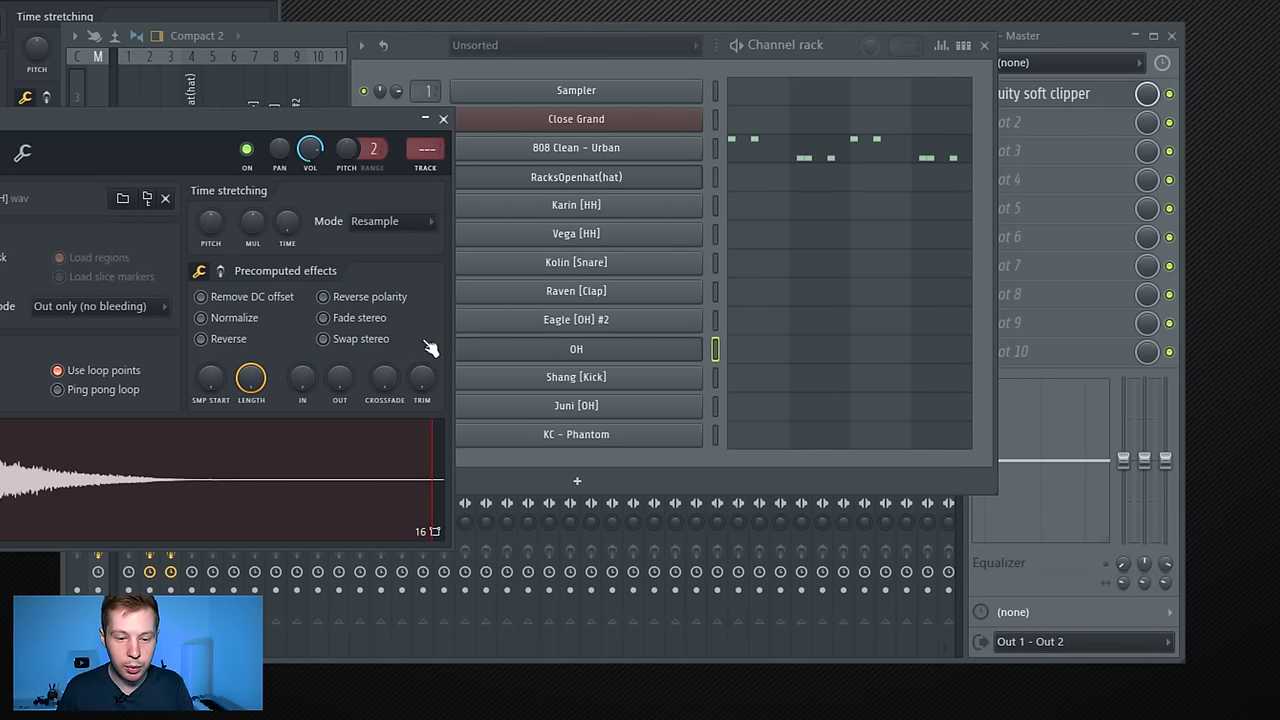
pyautogui.click(326, 40)
pyautogui.click(326, 122)
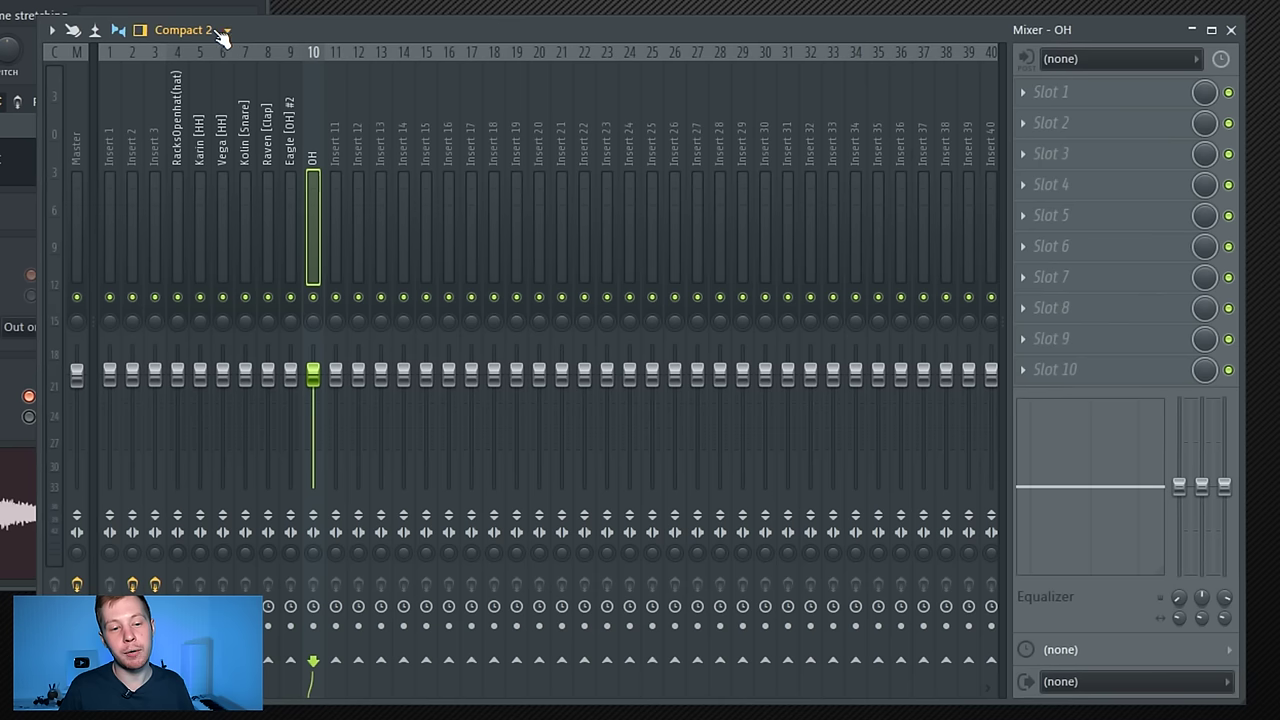
# Step: Preview other mixer layouts, including Wide 2 and Wide alt, and return to Compact 2
pyautogui.click(419, 158)
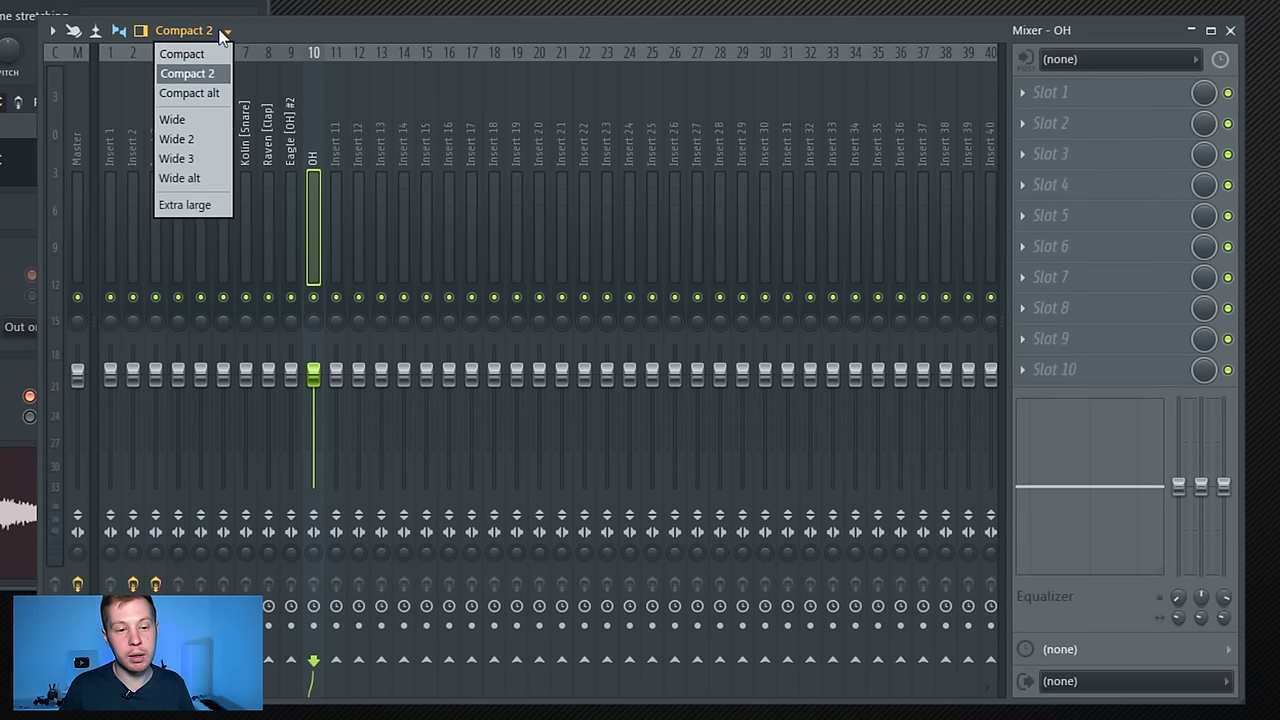
pyautogui.click(388, 198)
pyautogui.click(419, 158)
pyautogui.click(219, 74)
pyautogui.click(228, 33)
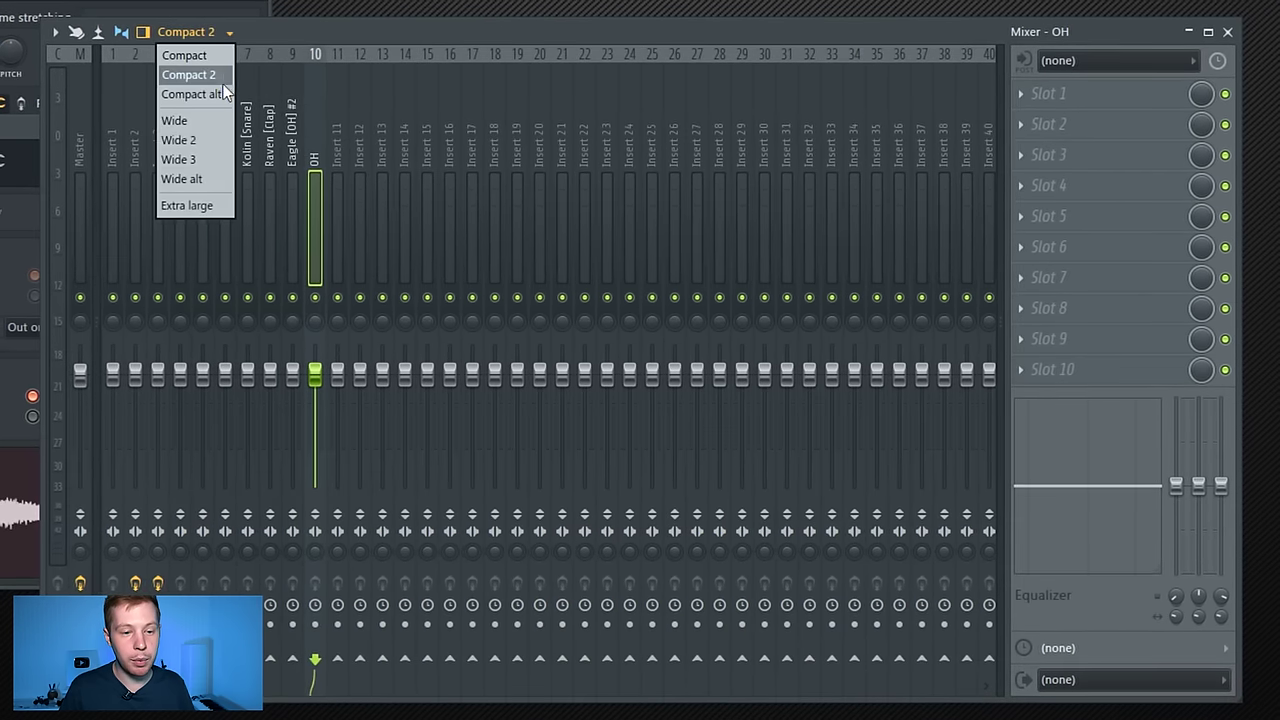
pyautogui.click(215, 139)
pyautogui.click(230, 33)
pyautogui.click(212, 180)
pyautogui.click(232, 35)
pyautogui.click(224, 76)
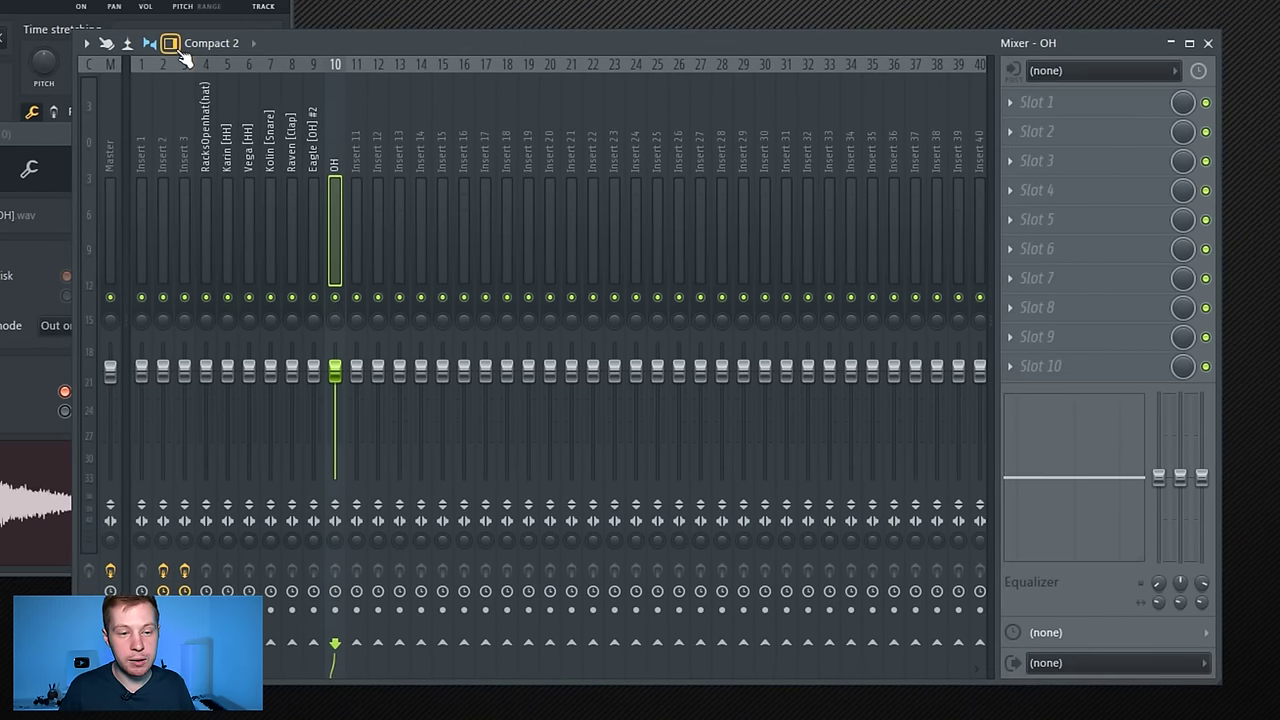
# Step: Toggle the mixer's extra stereo controls off and on, and preview the waveform meter view while the song plays
pyautogui.hotkey('ctrl', 'Return')
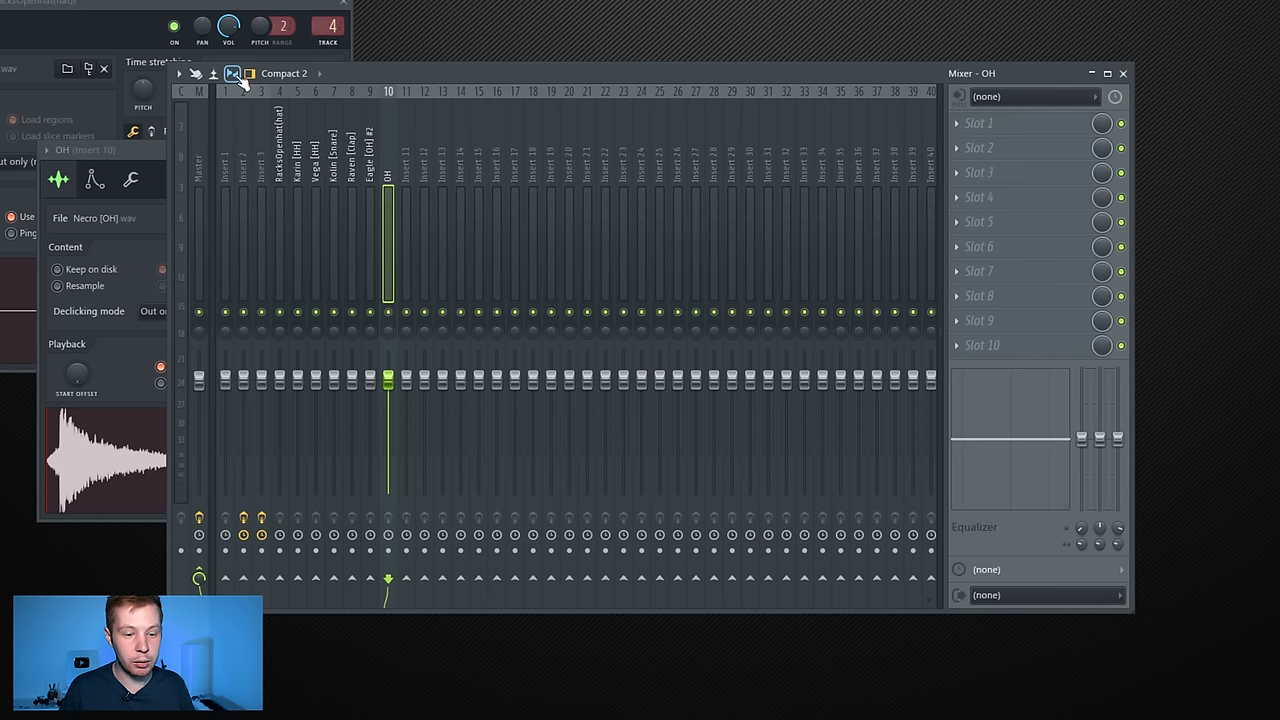
pyautogui.click(240, 77)
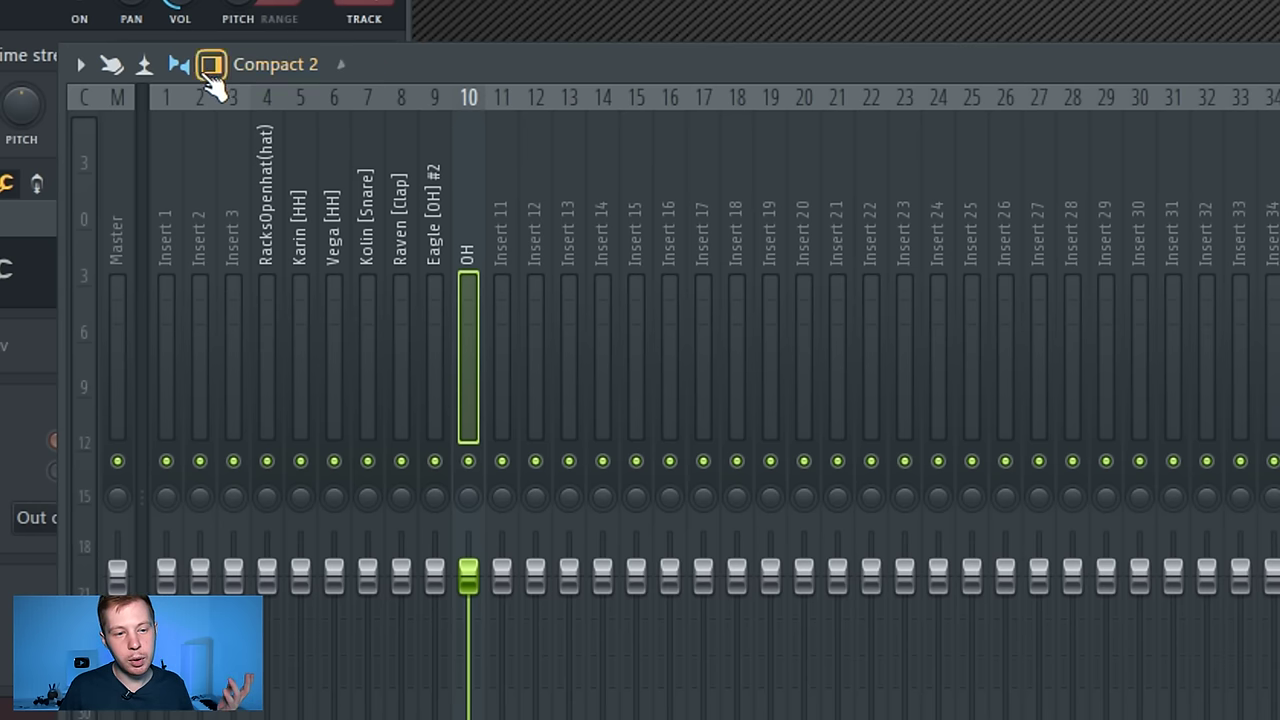
pyautogui.press('space')
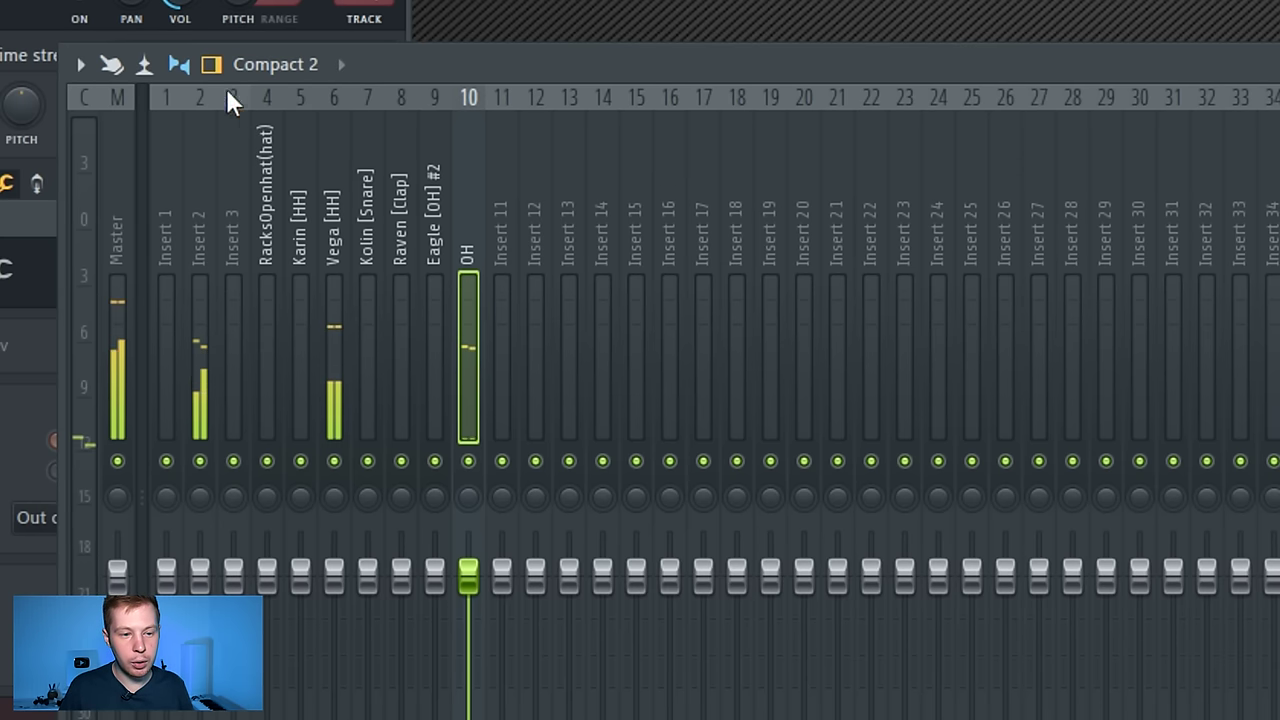
pyautogui.click(115, 66)
pyautogui.click(144, 64)
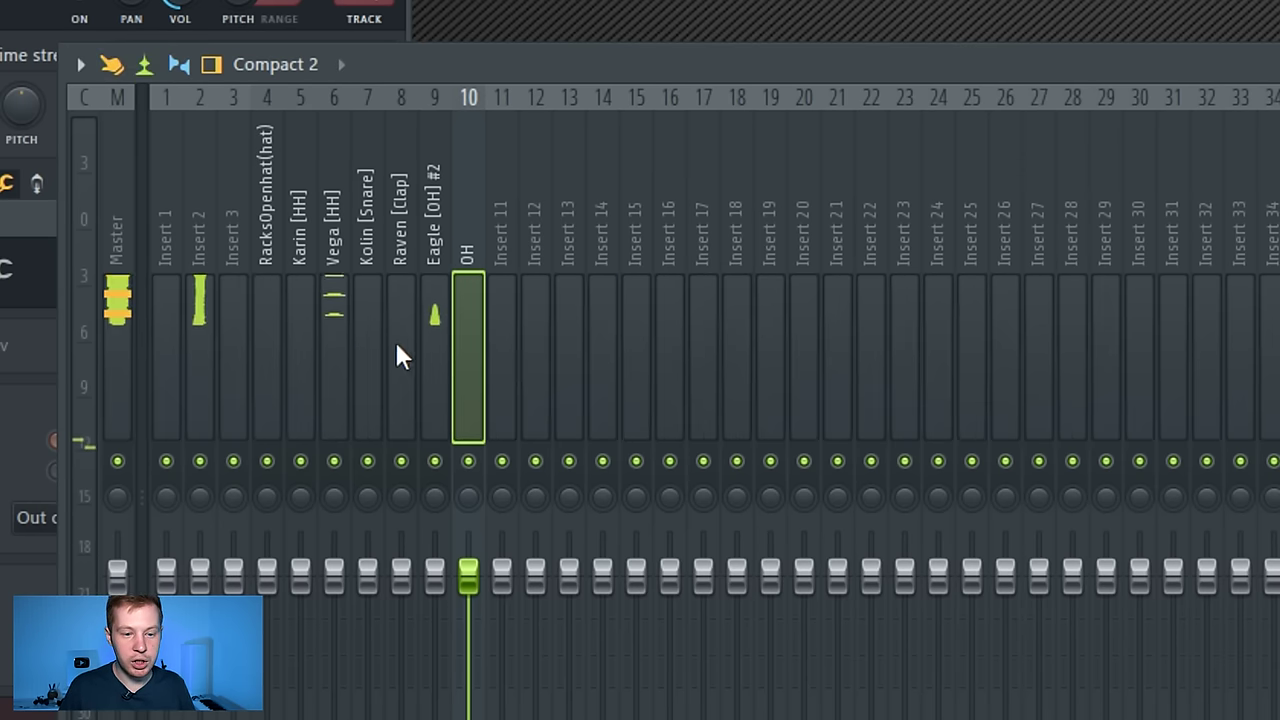
pyautogui.click(146, 64)
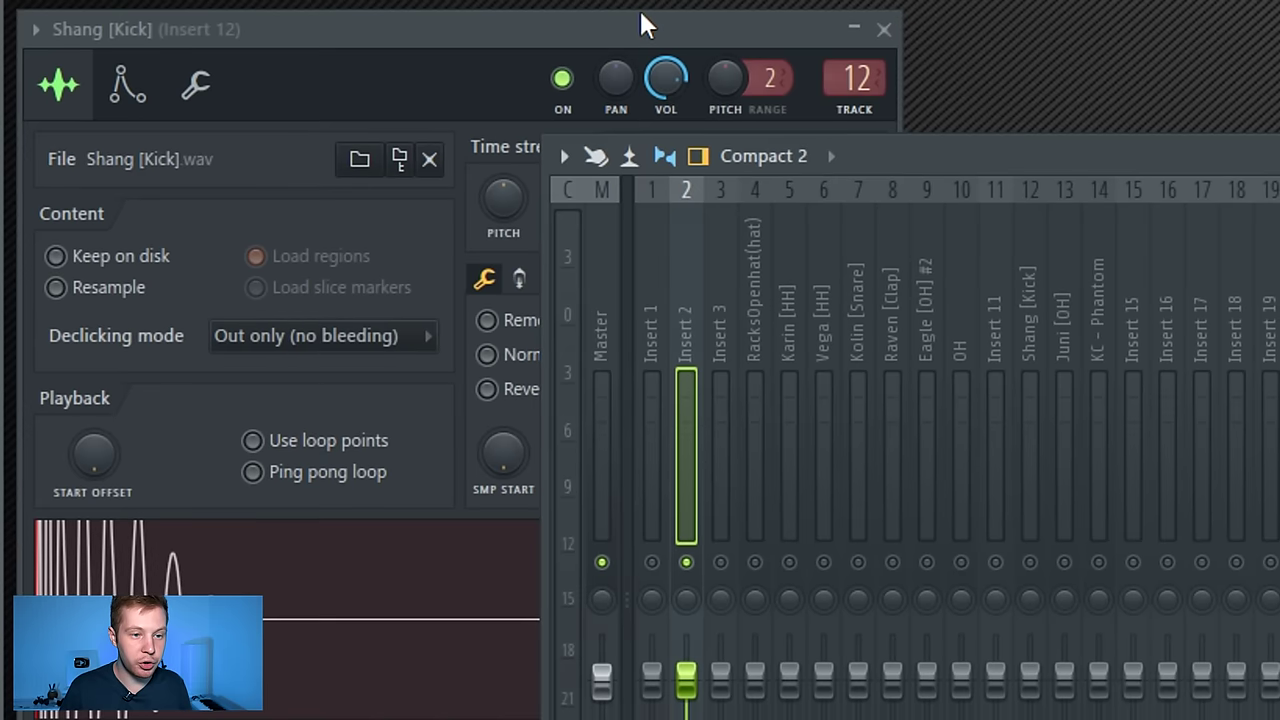
# Step: Bring the Shang [Kick] channel settings window forward and close it
pyautogui.click(641, 20)
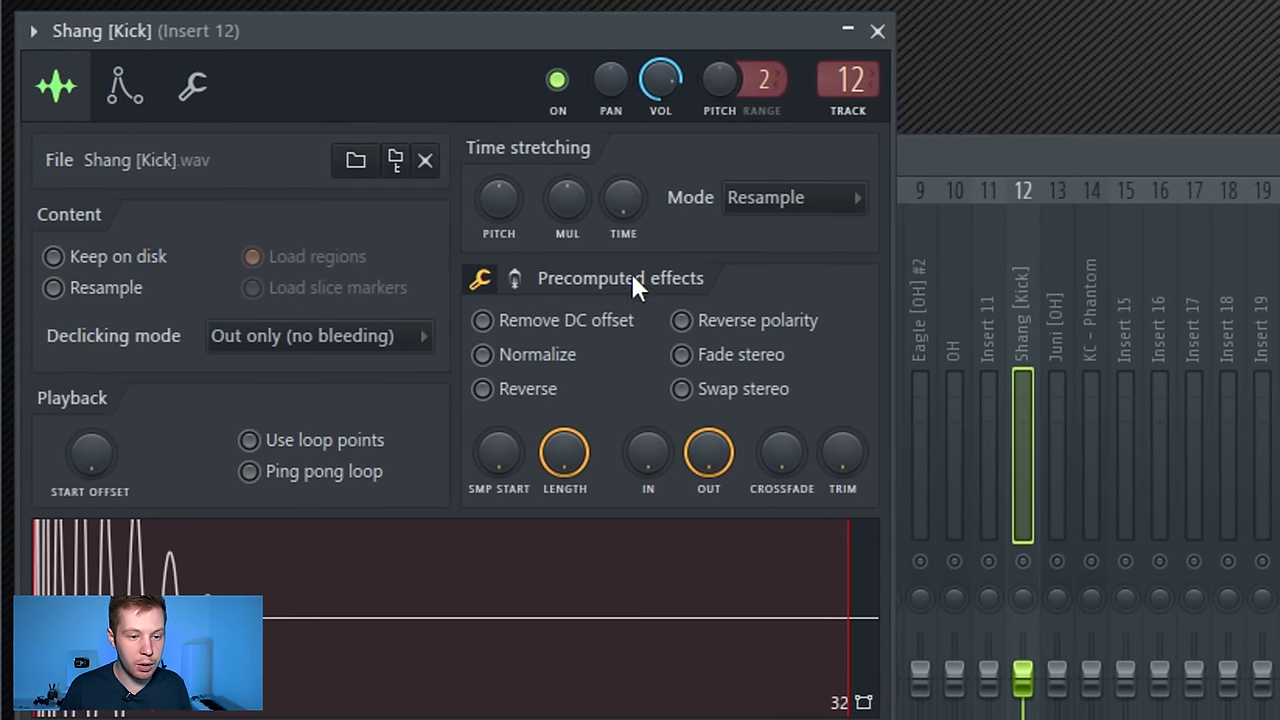
pyautogui.click(874, 32)
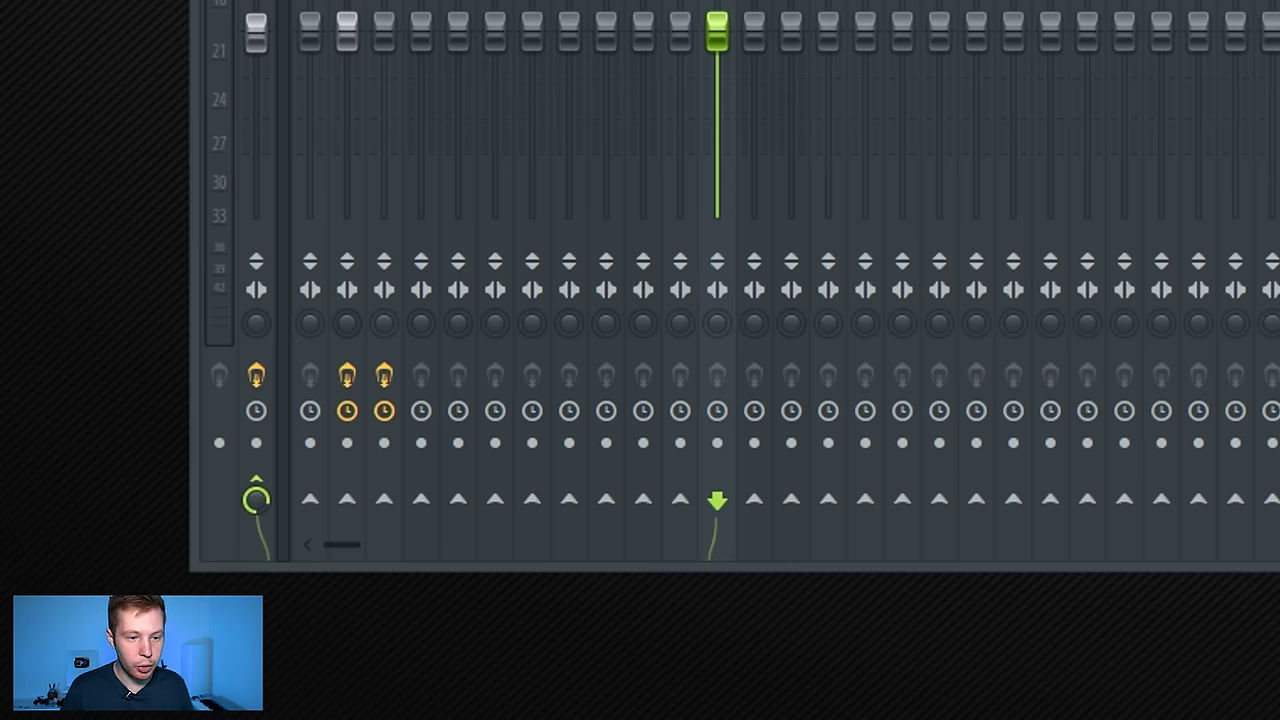
# Step: Adjust the stereo separation of mixer insert 2 and reset it to its default
pyautogui.click(347, 4)
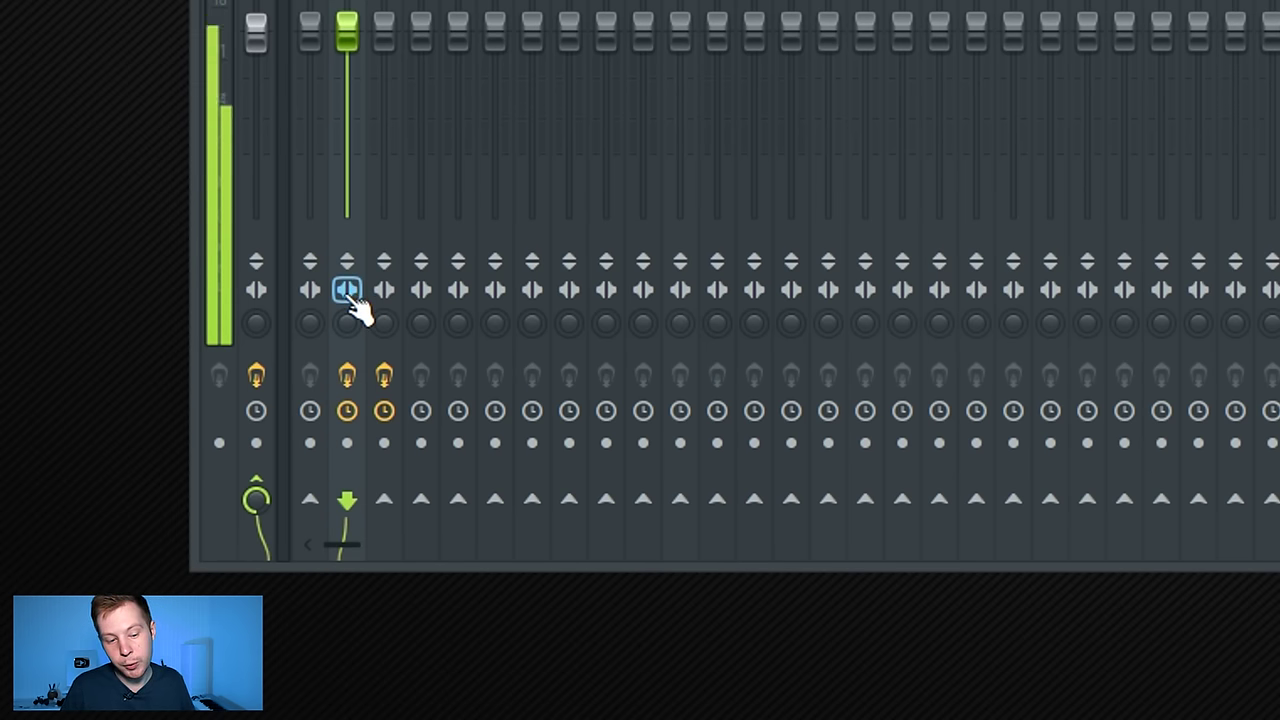
pyautogui.moveTo(348, 321); pyautogui.dragTo(347, 300)
pyautogui.rightClick(346, 322)
pyautogui.click(410, 275)
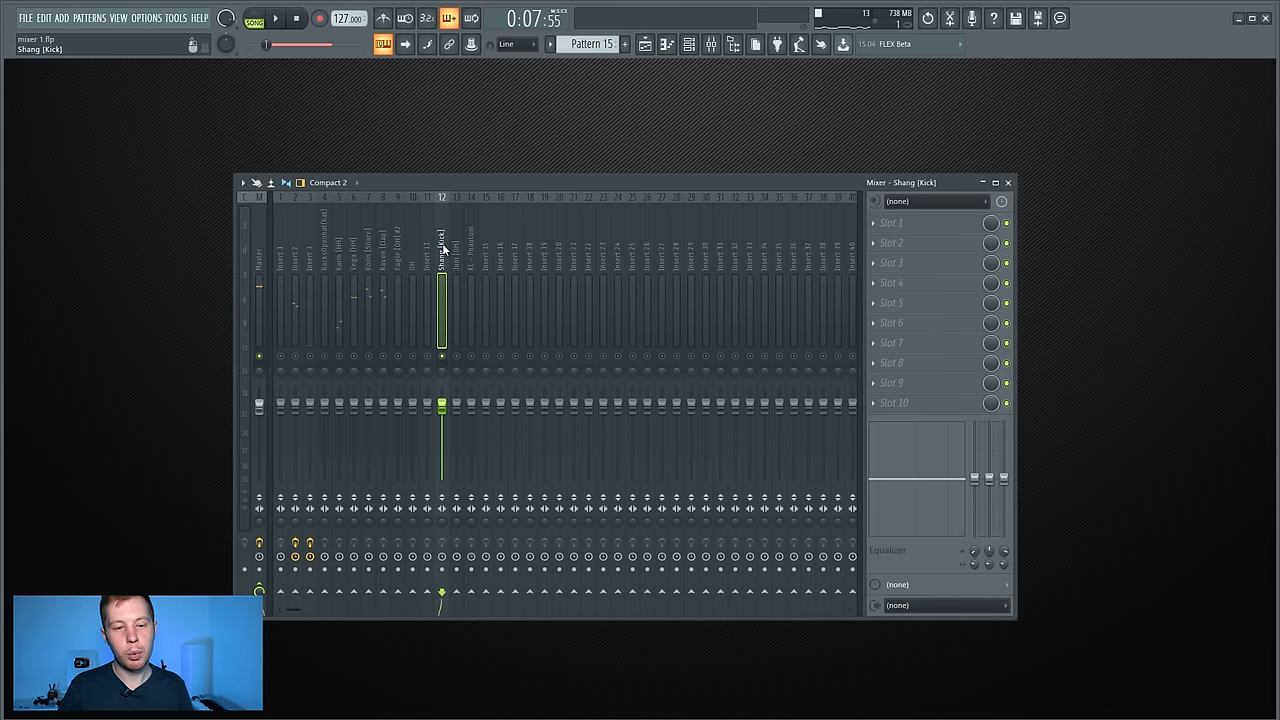
# Step: Play the song and load Fruity Chorus, Fruity Multiband Compressor and Fruity soft clipper into the Shang [Kick] insert's first three effect slots
pyautogui.press('space')
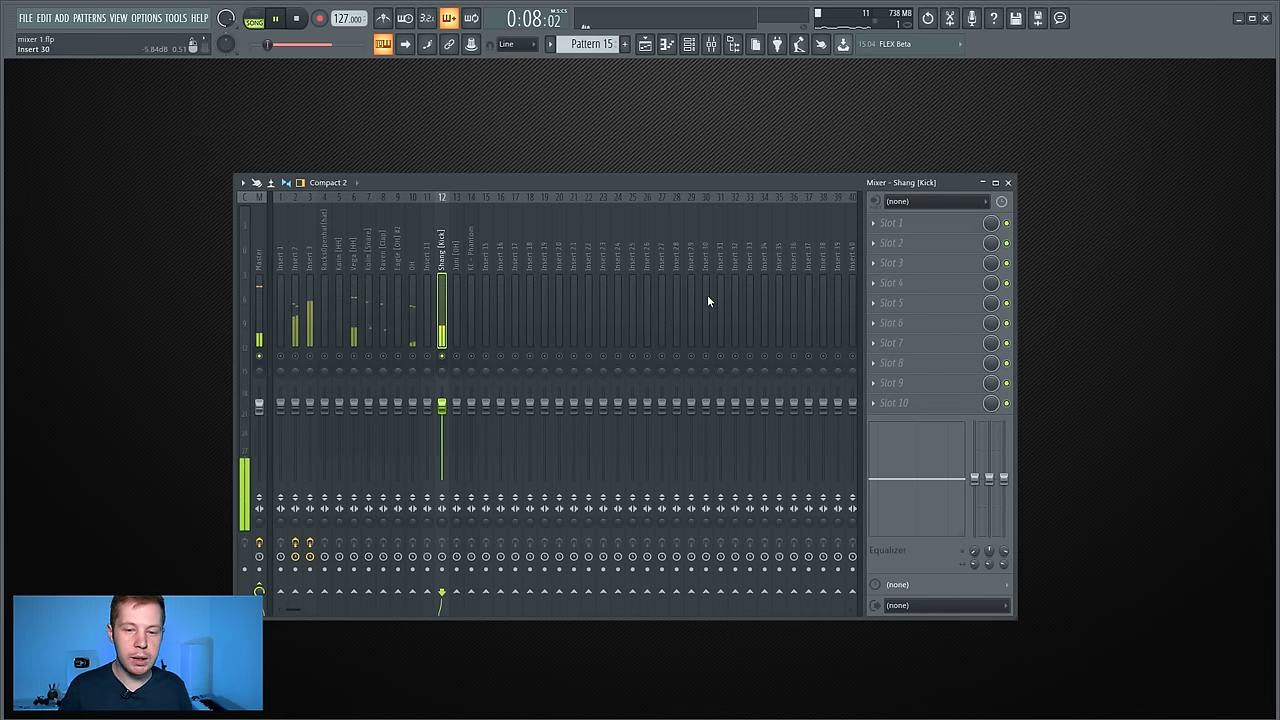
pyautogui.click(900, 223)
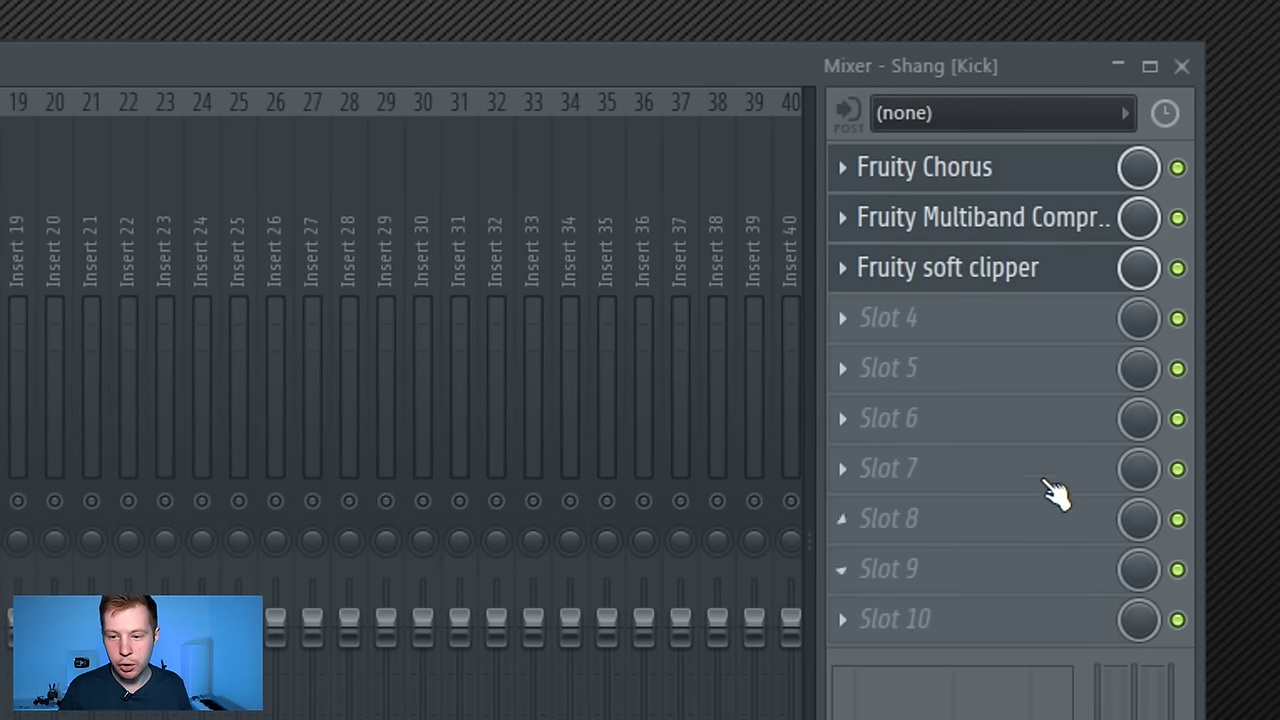
# Step: Browse the effect list for slot 4, and remove Fruity Multiband Compressor from slot 2 of the Shang [Kick] insert
pyautogui.click(890, 288)
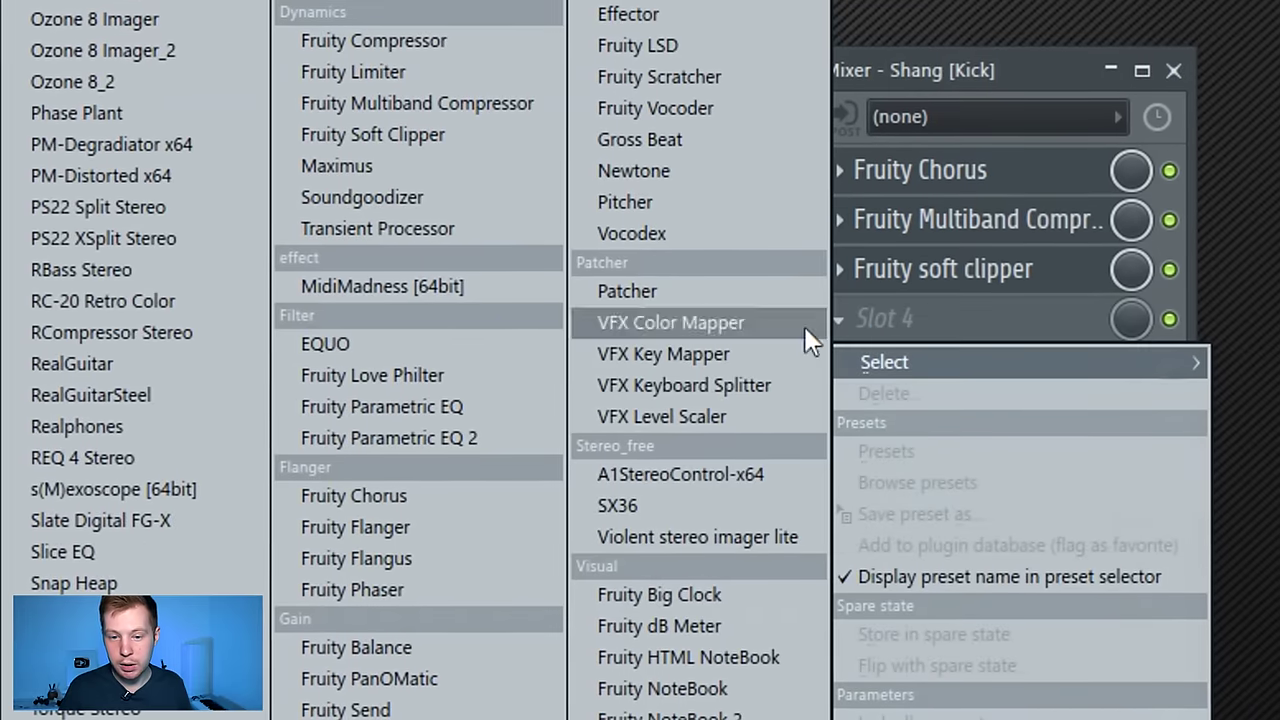
pyautogui.click(983, 314)
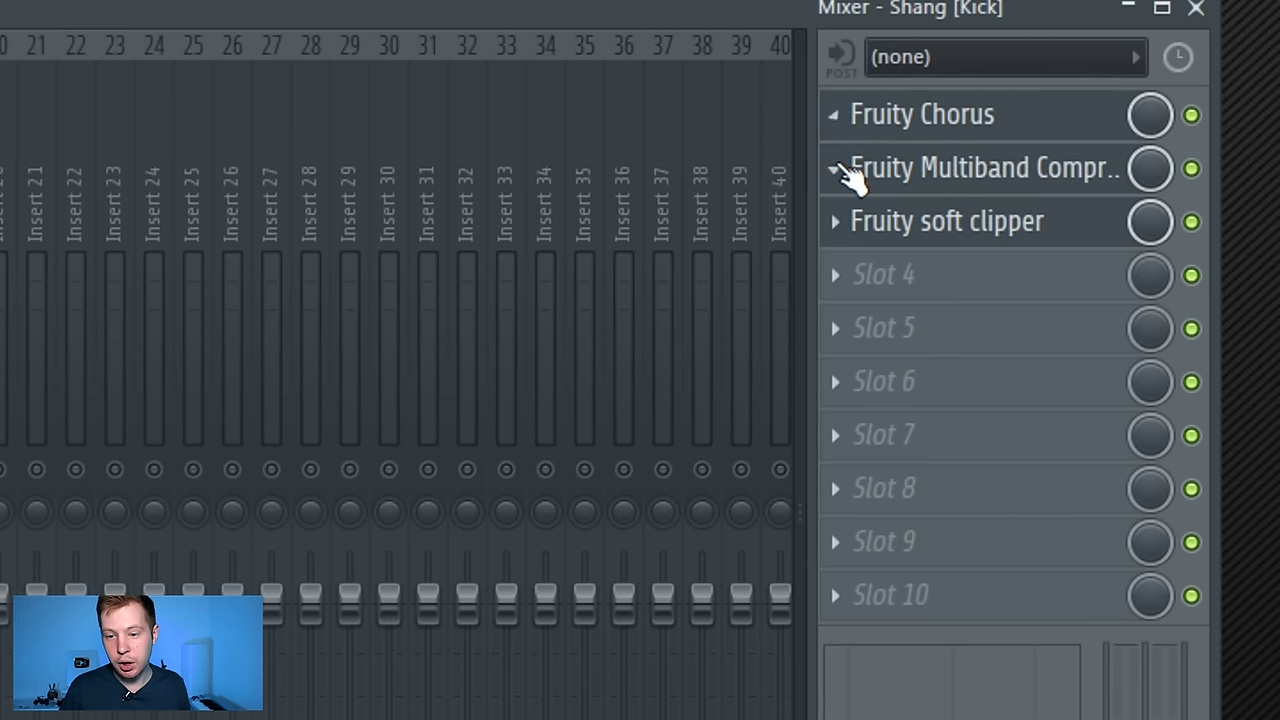
pyautogui.click(838, 170)
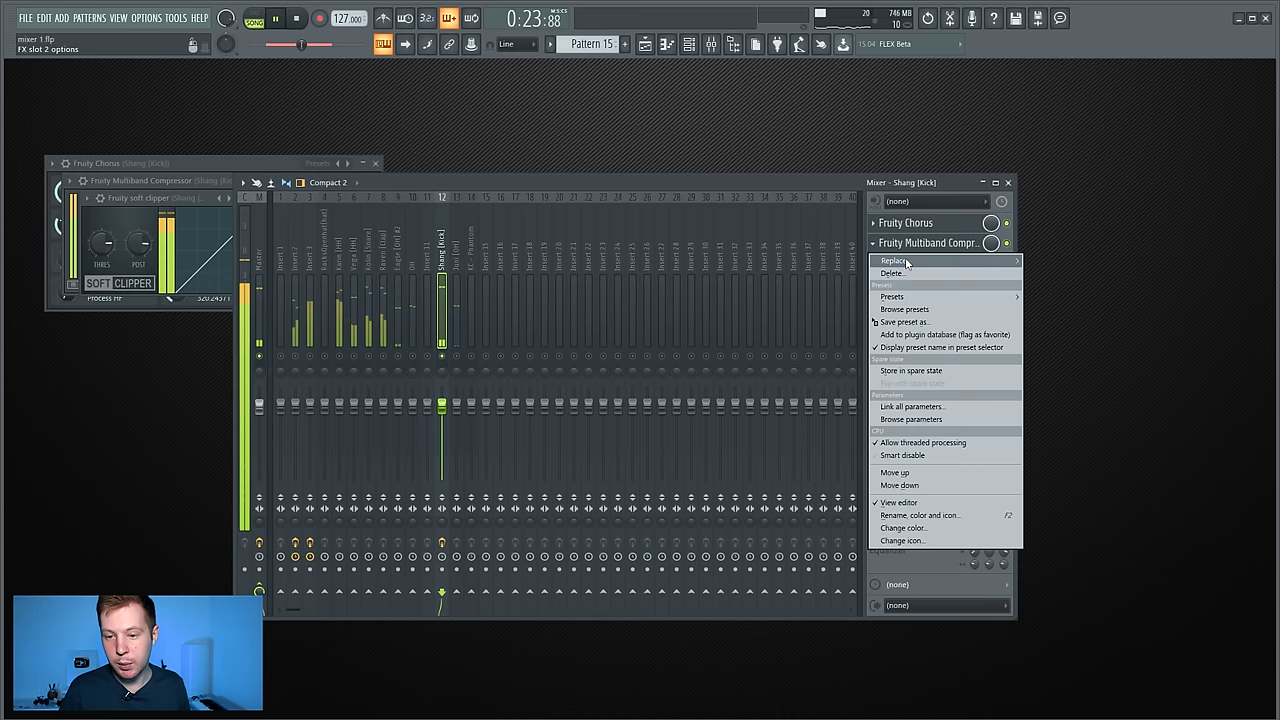
pyautogui.moveTo(888, 215)
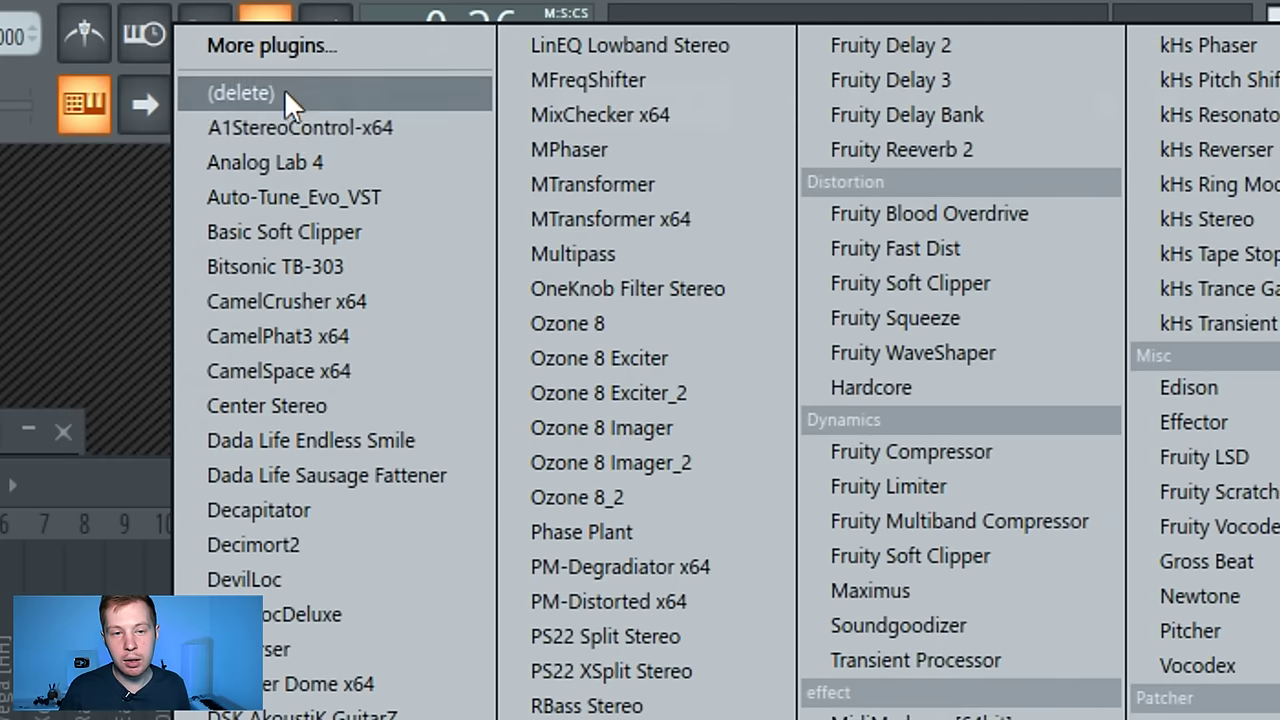
pyautogui.click(454, 38)
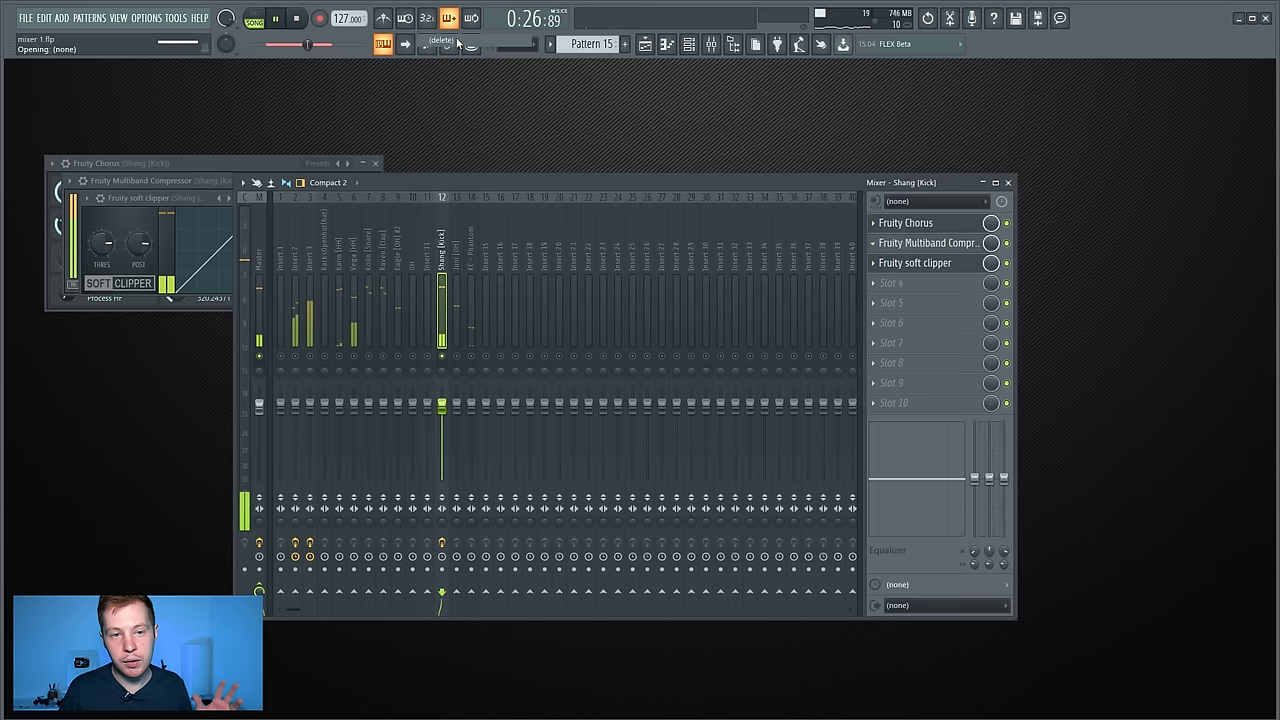
# Step: Find Heat Up 3 64bit in the effect list and open the plugin database's Effects folder in the file explorer
pyautogui.click(874, 303)
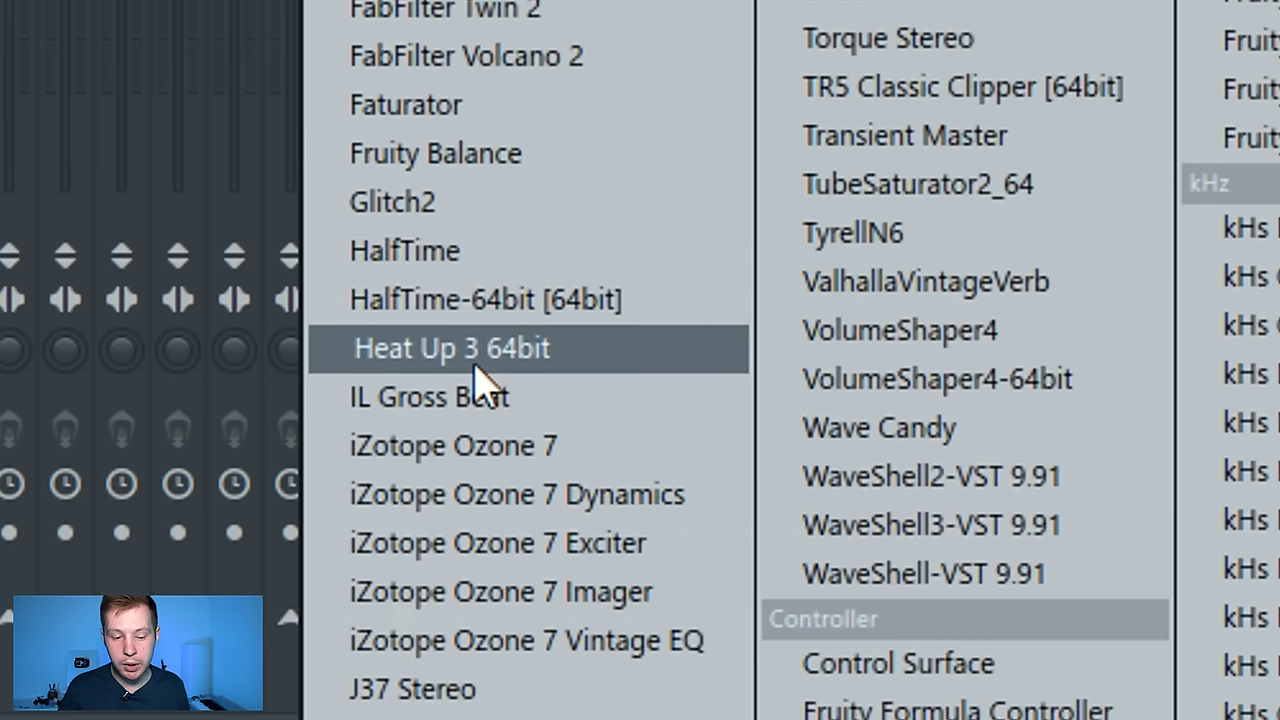
pyautogui.click(476, 366)
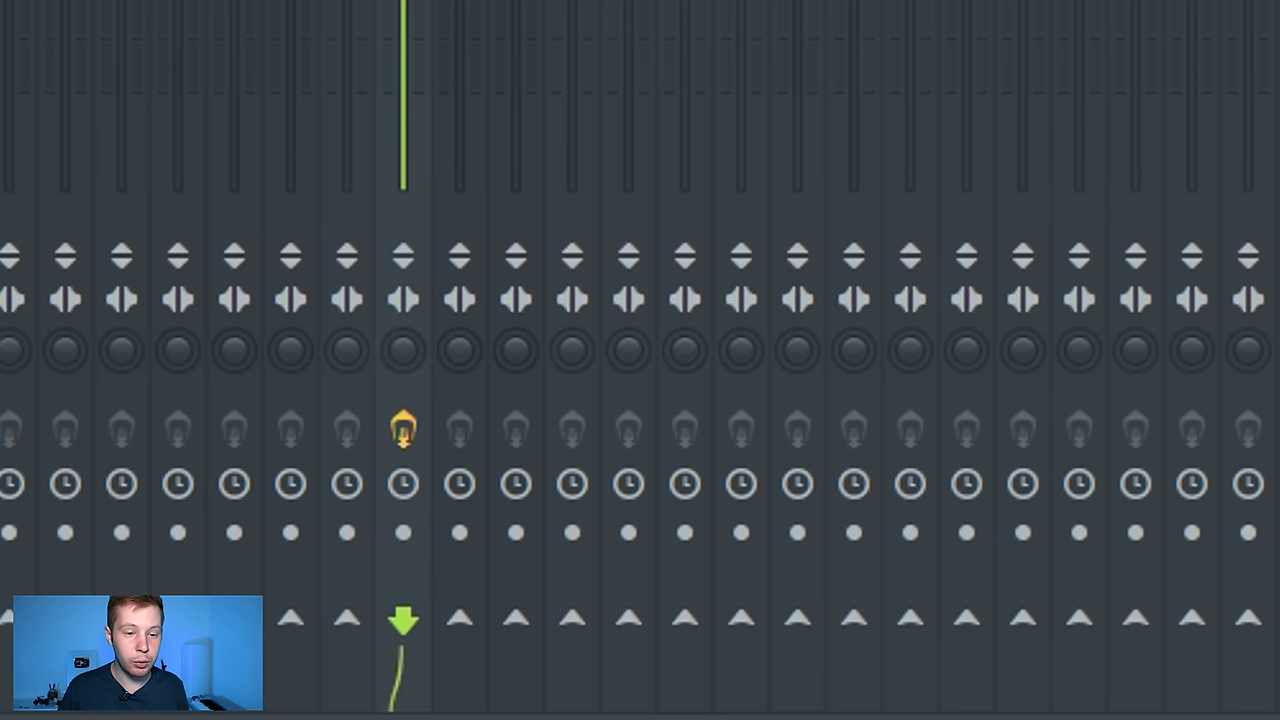
pyautogui.click(733, 45)
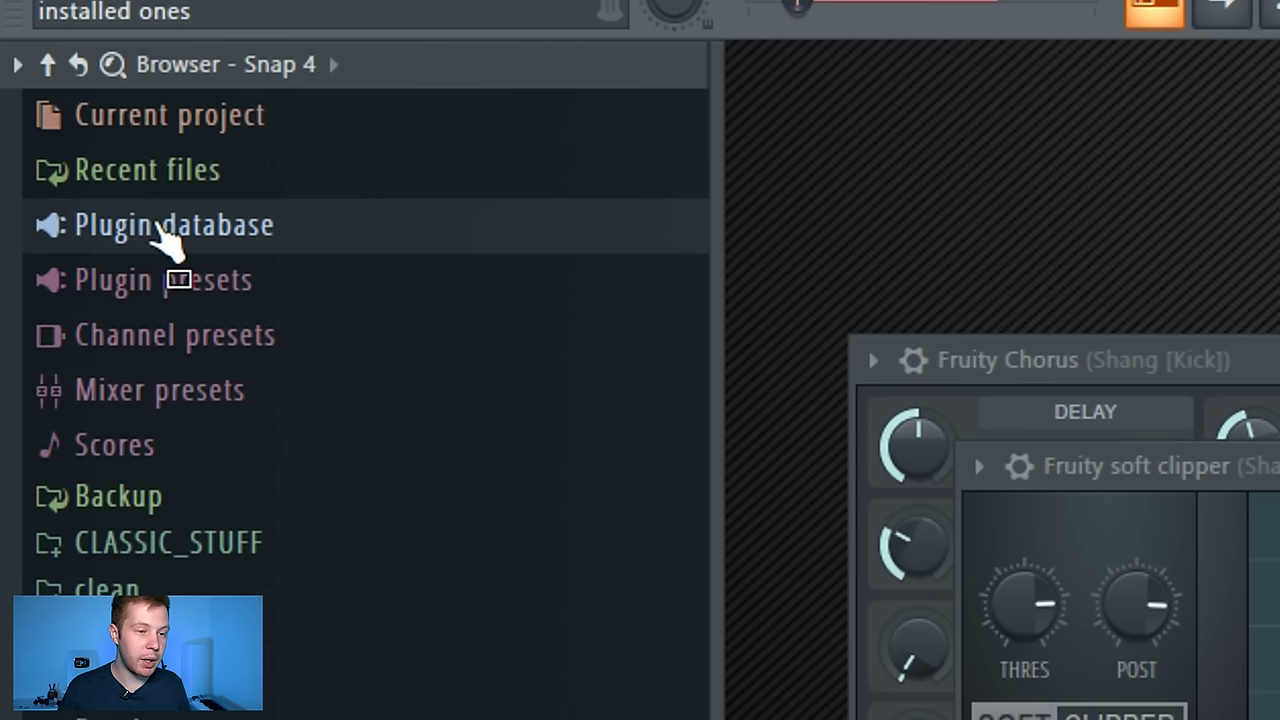
pyautogui.click(158, 228)
pyautogui.rightClick(150, 280)
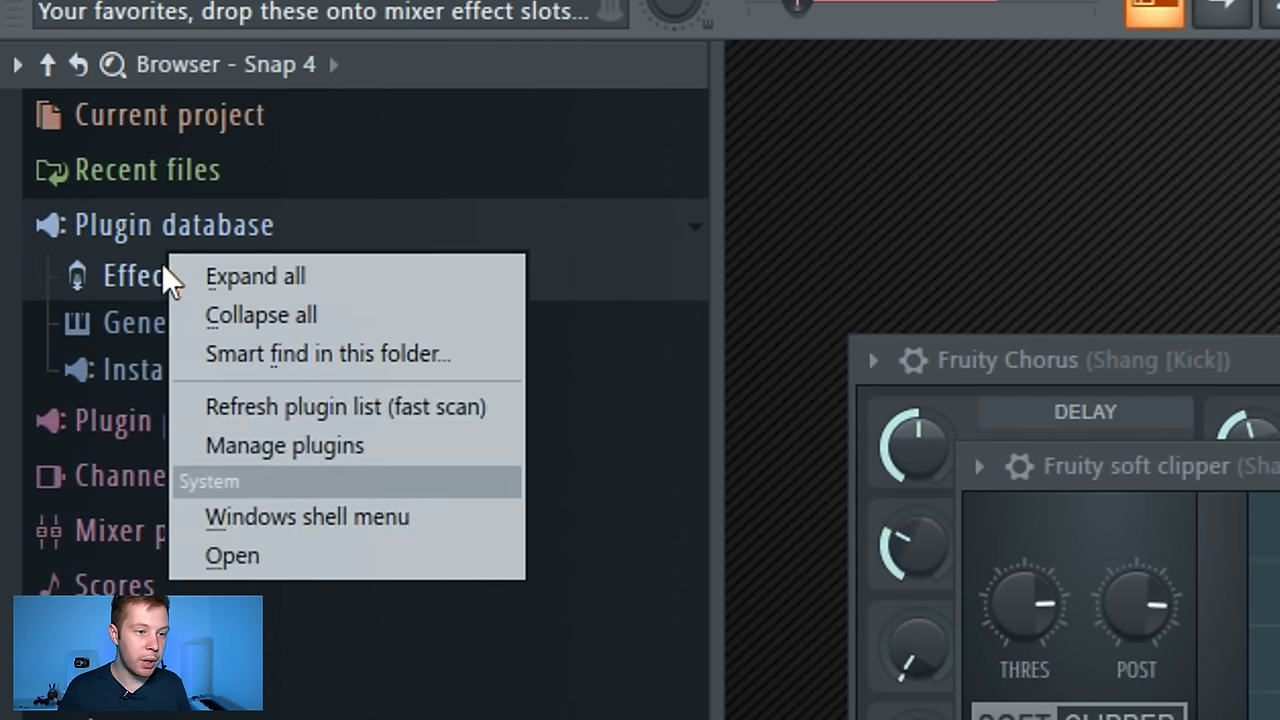
pyautogui.click(261, 566)
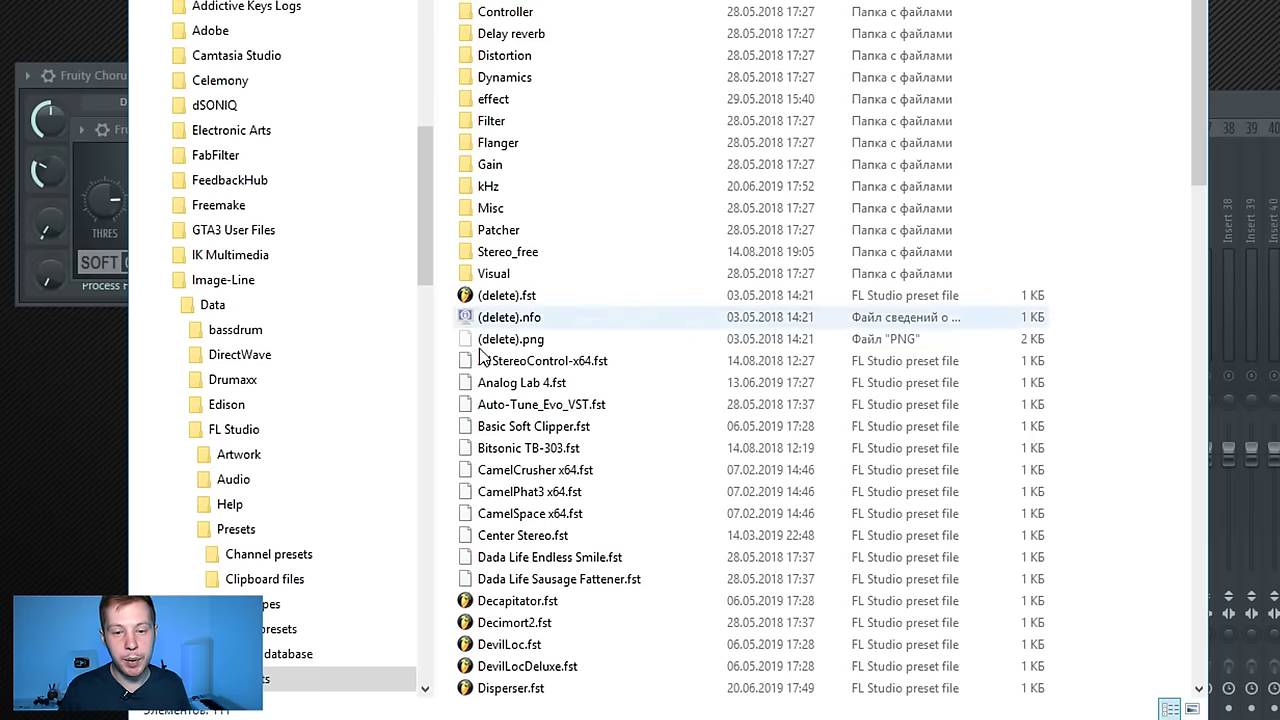
# Step: Delete the Heat Up 3 64bit.fst preset file from the Effects folder
pyautogui.scroll(-15, 750, 588)
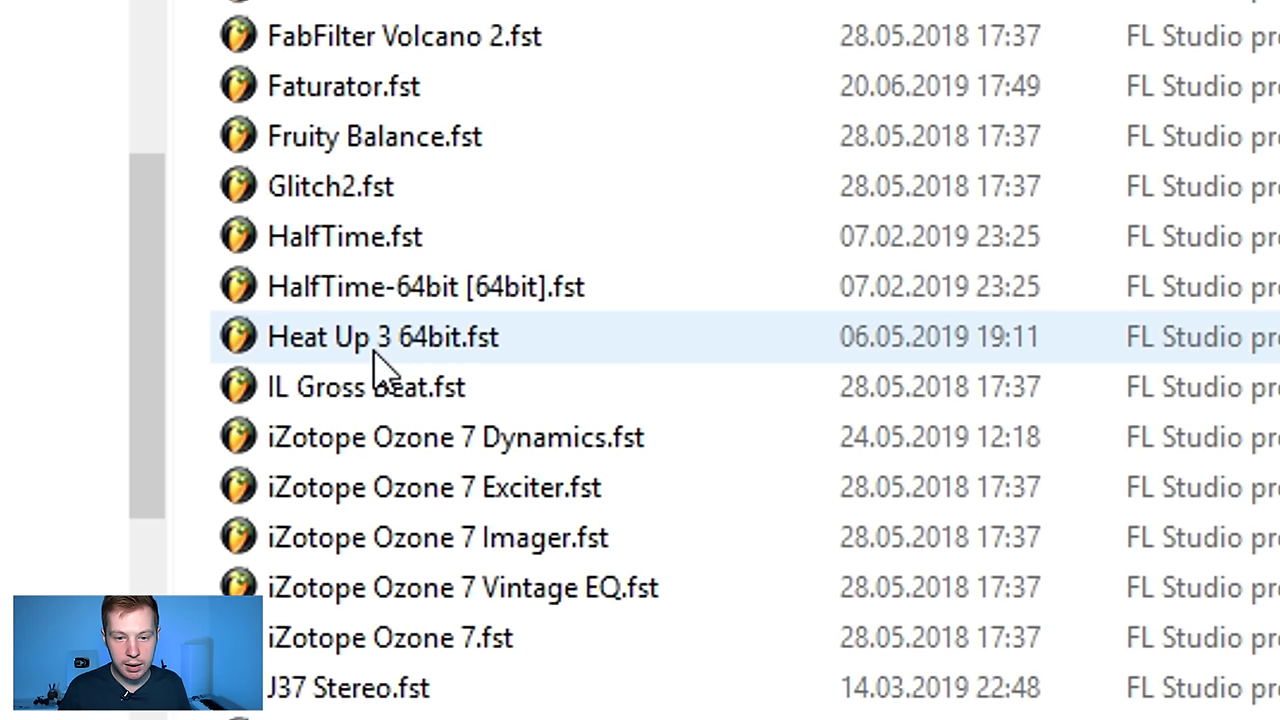
pyautogui.click(524, 208)
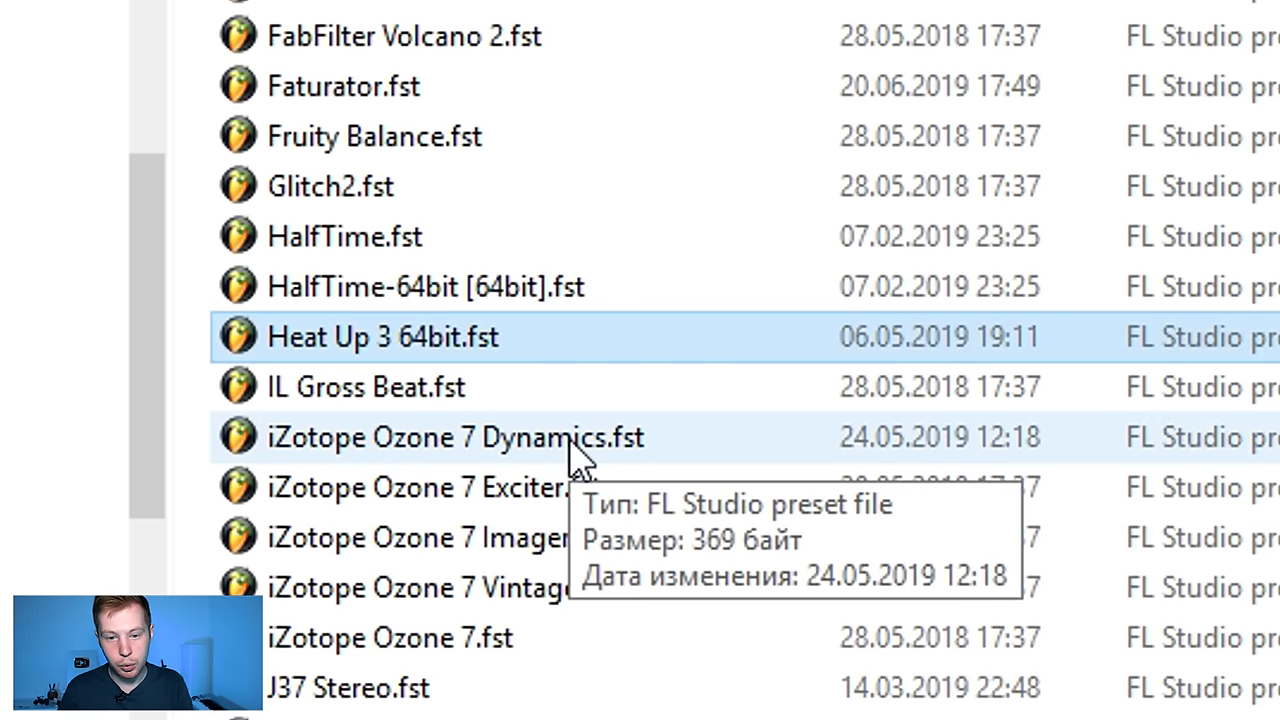
pyautogui.press('Delete')
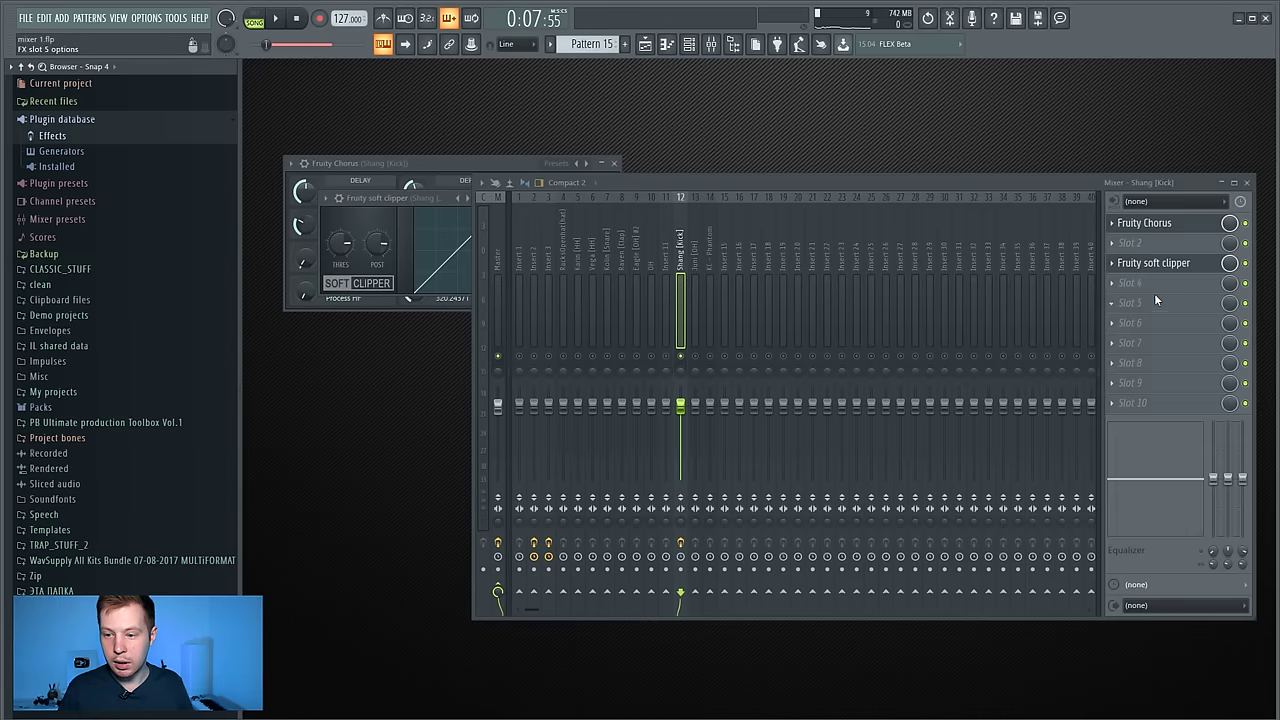
# Step: Move Fruity soft clipper up to slot 2 and check the available effects list for slot 3
pyautogui.click(1171, 303)
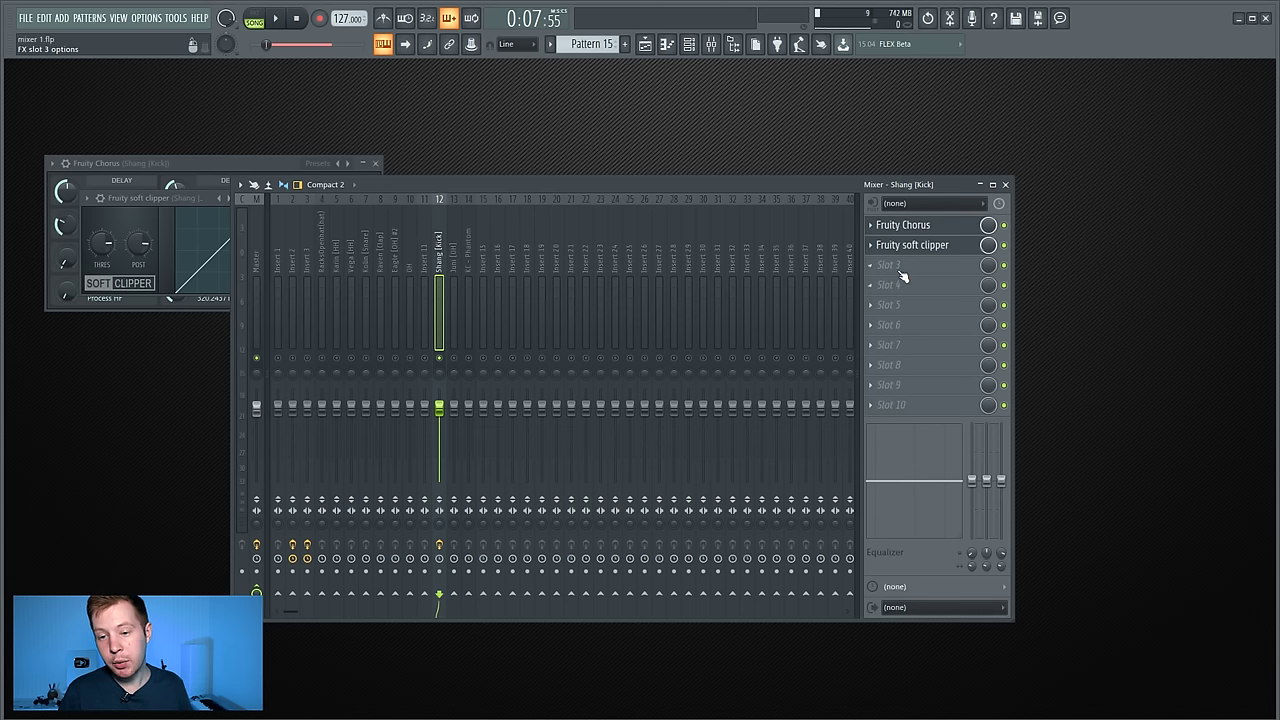
pyautogui.click(900, 268)
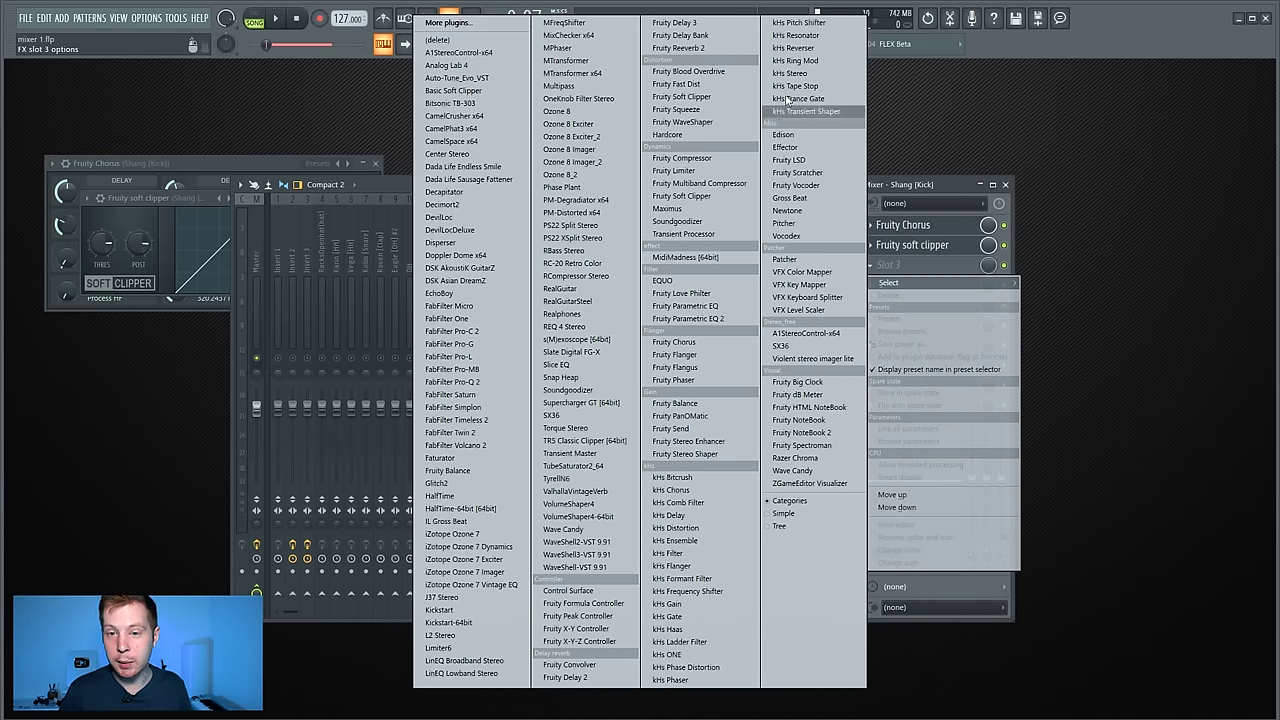
pyautogui.click(965, 181)
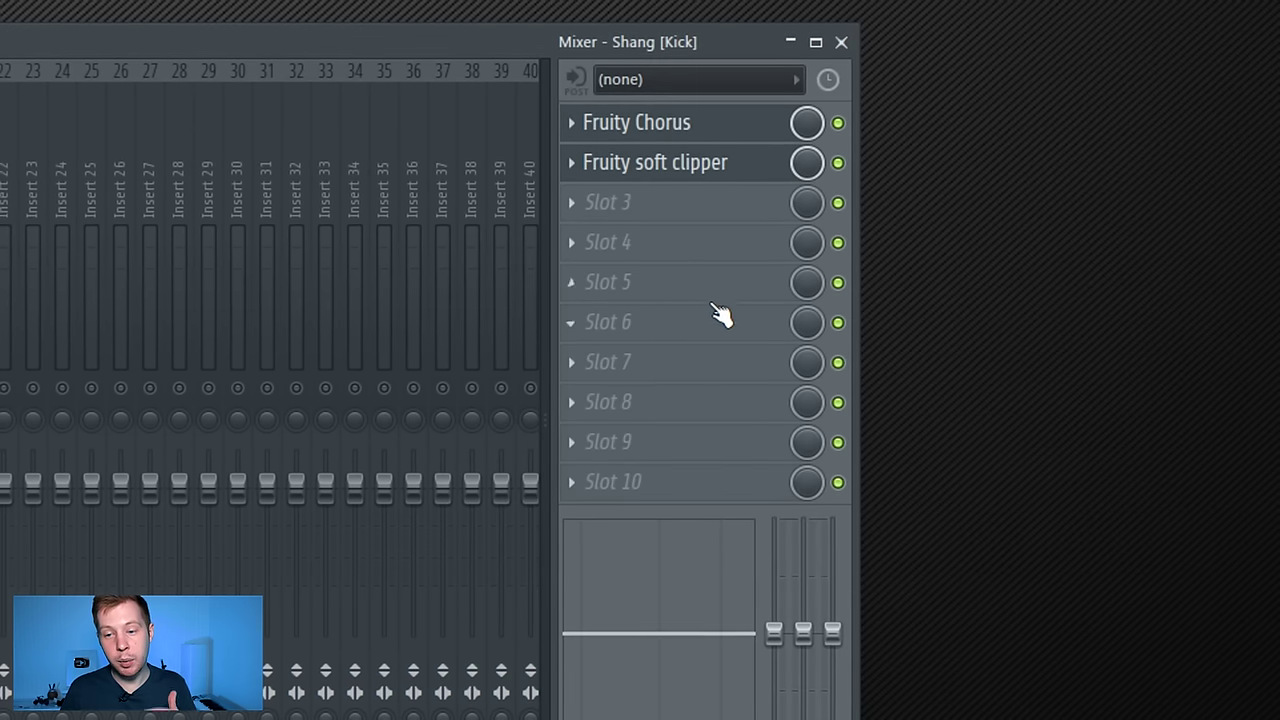
# Step: Reorder the Shang [Kick] effects so that Fruity soft clipper sits in slot 1 above Fruity Chorus
pyautogui.rightClick(580, 166)
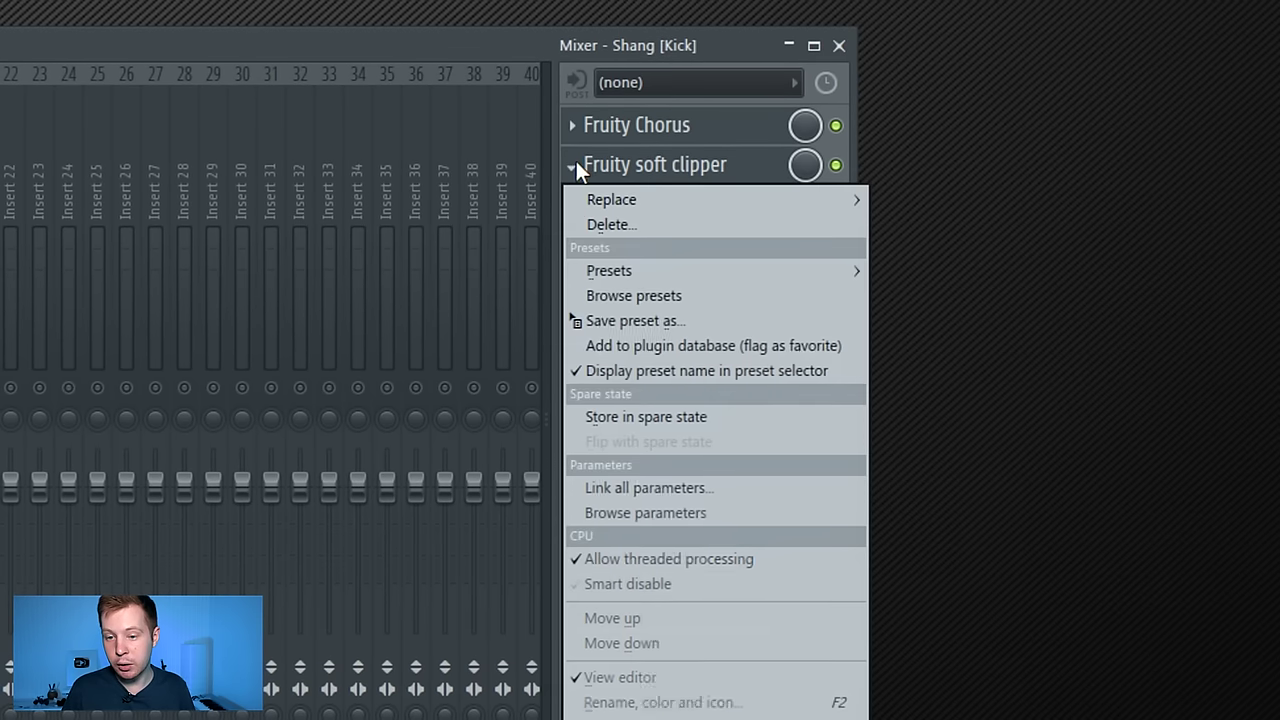
pyautogui.click(620, 614)
pyautogui.rightClick(577, 125)
pyautogui.click(640, 600)
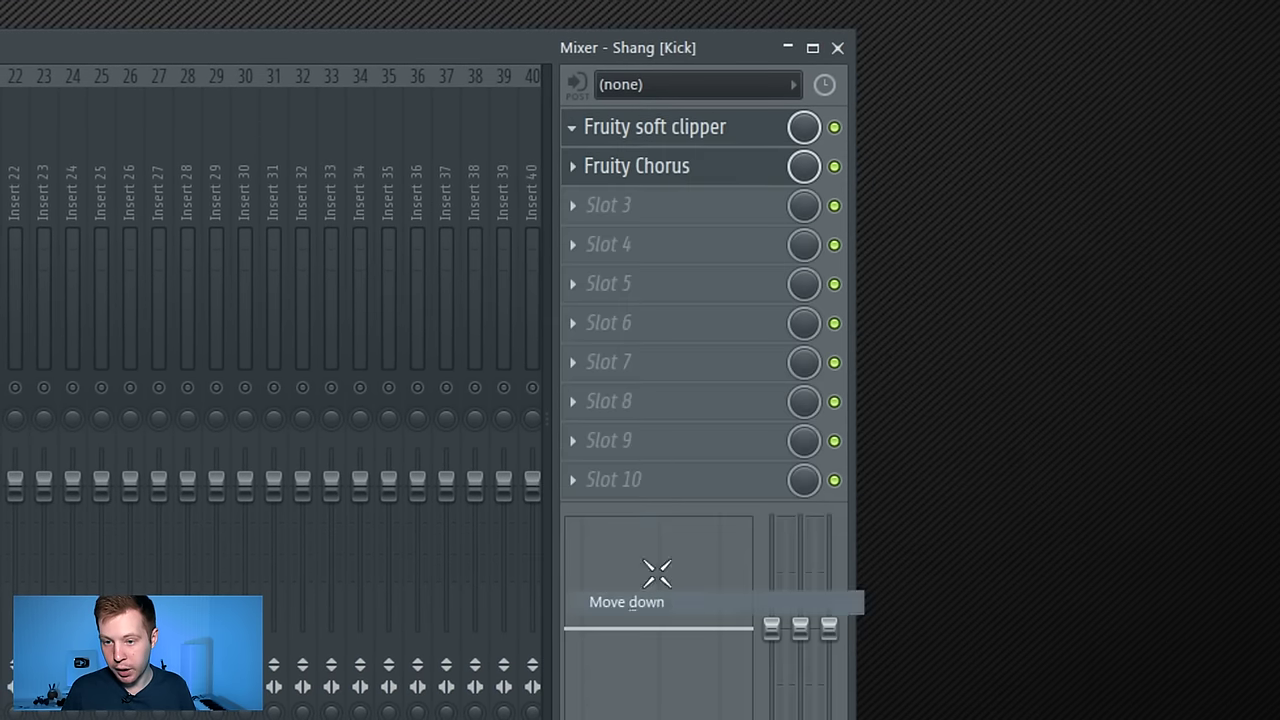
pyautogui.moveTo(640, 205); pyautogui.dragTo(660, 128)
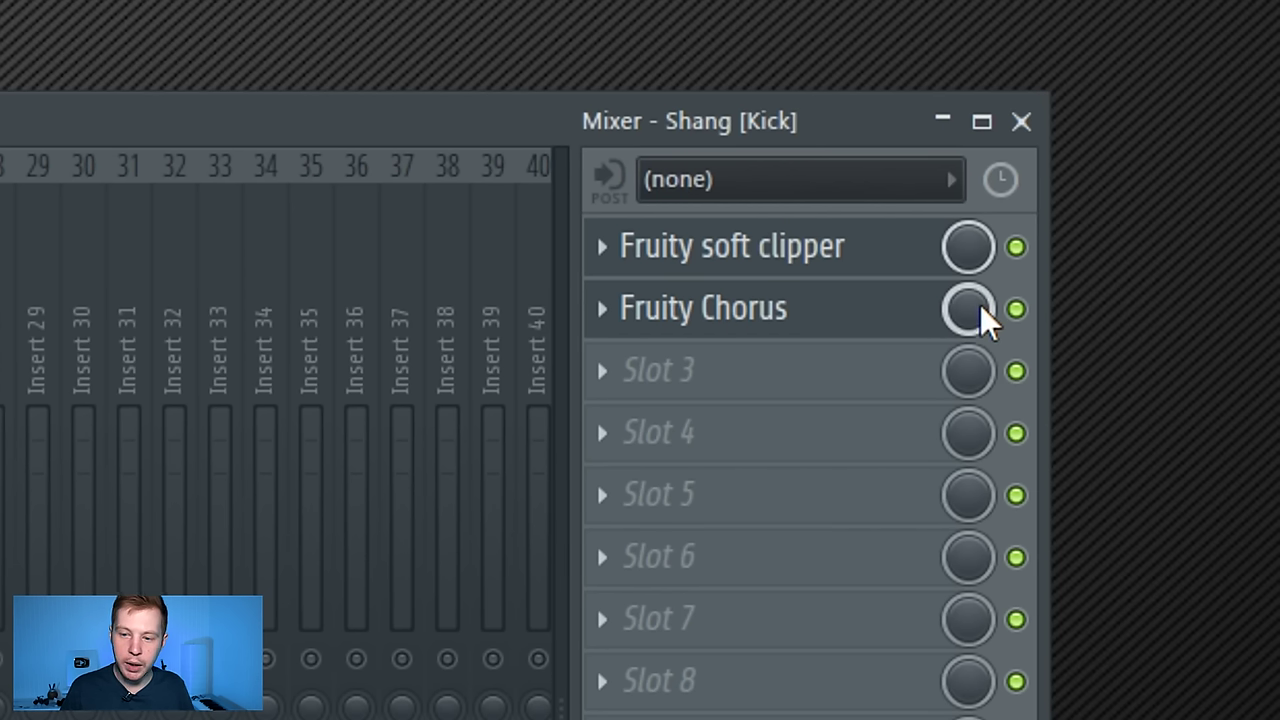
# Step: Turn Fruity Chorus's mix level down and up to compare its effect, then stop the playback
pyautogui.moveTo(984, 313); pyautogui.dragTo(984, 360)
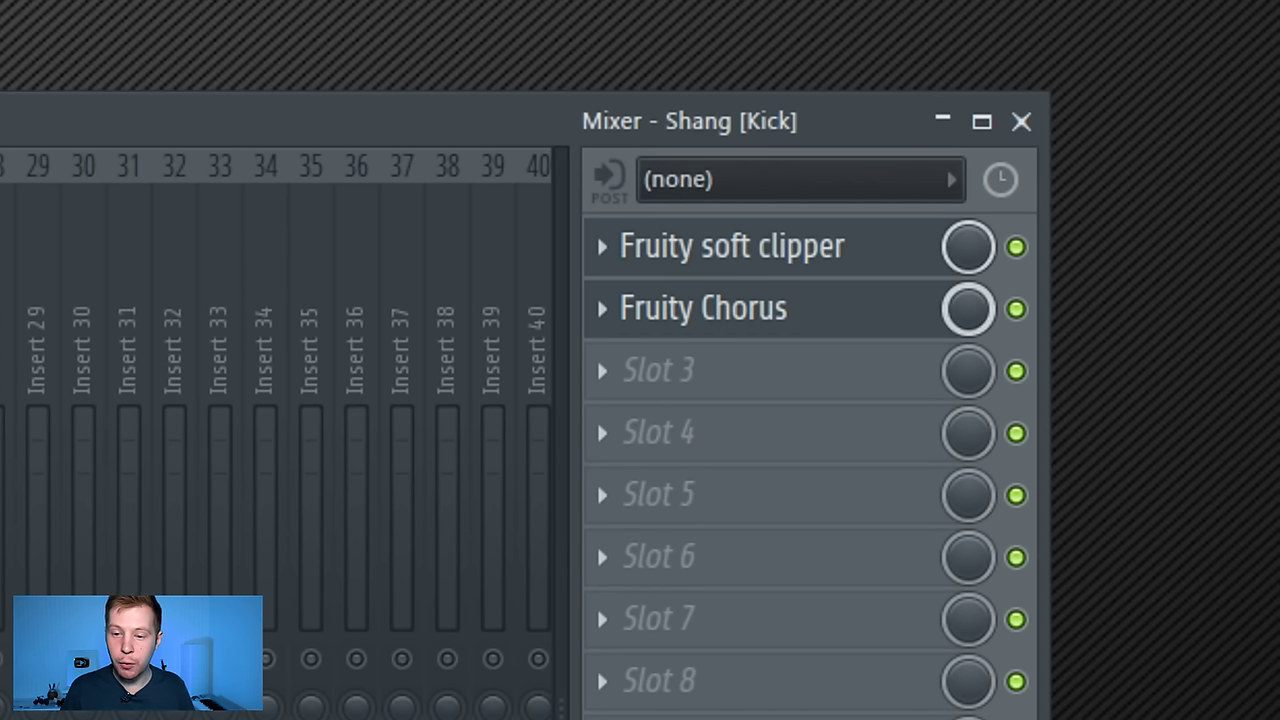
pyautogui.moveTo(984, 313); pyautogui.dragTo(984, 260)
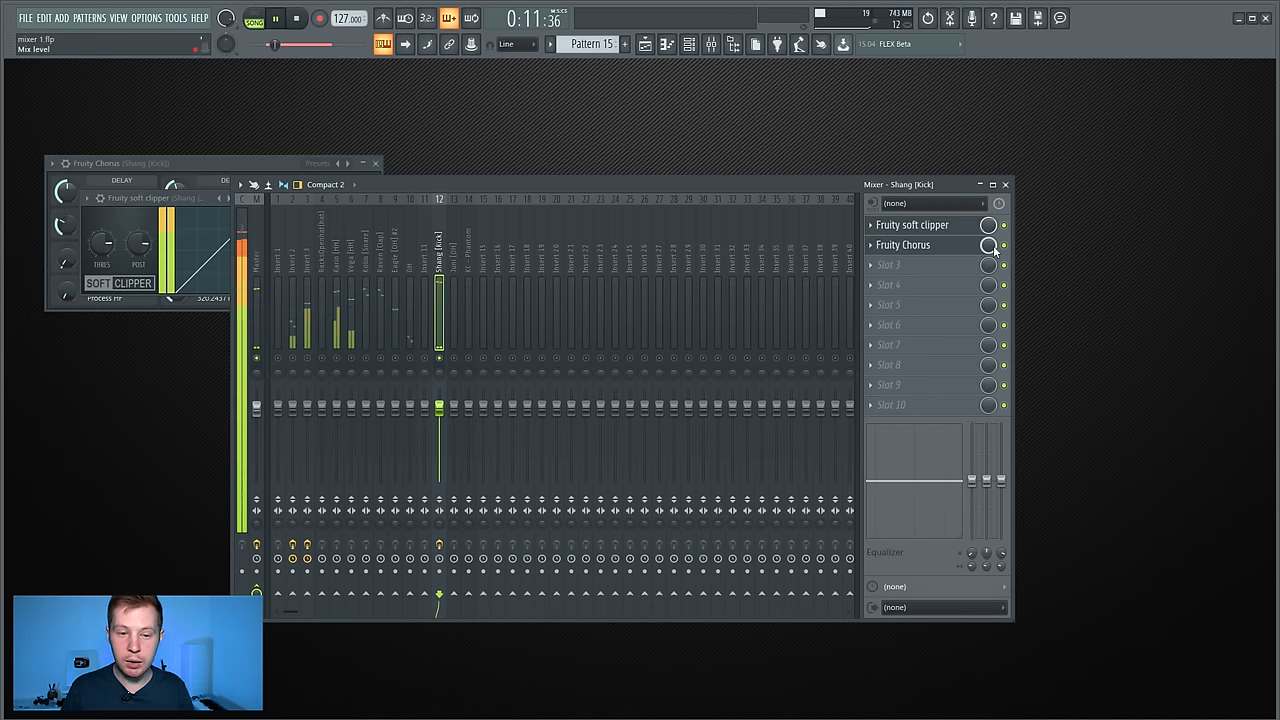
pyautogui.press('space')
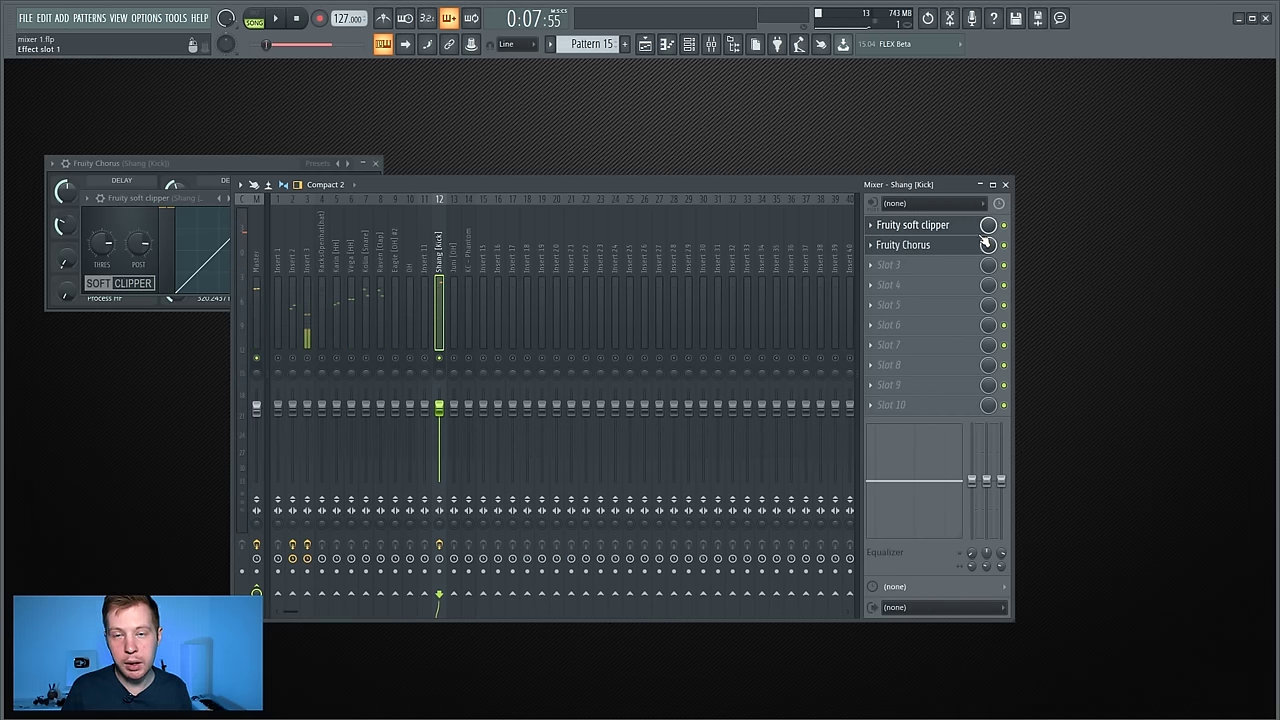
pyautogui.moveTo(987, 242); pyautogui.dragTo(987, 262)
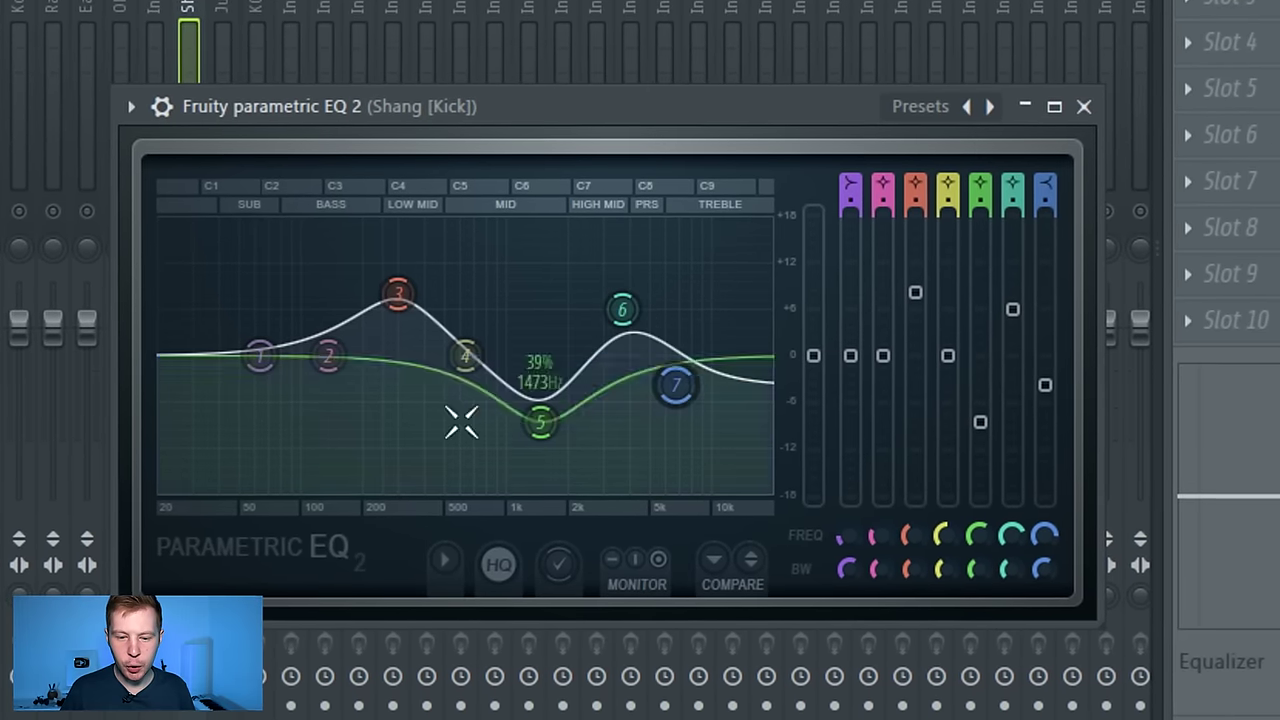
# Step: Lower bands 2 and 4 and slightly raise band 1 in Fruity parametric EQ 2, and close its window
pyautogui.moveTo(328, 356); pyautogui.dragTo(323, 401)
pyautogui.moveTo(260, 356); pyautogui.dragTo(259, 342)
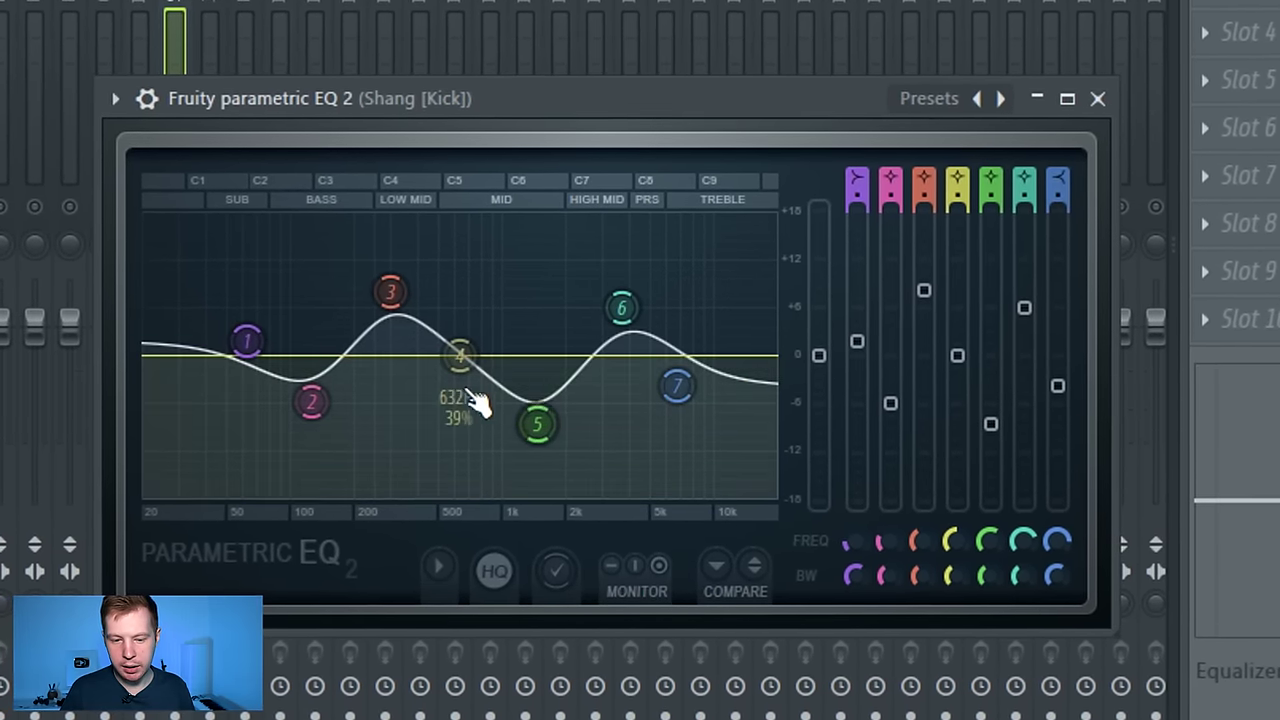
pyautogui.moveTo(461, 359); pyautogui.dragTo(441, 387)
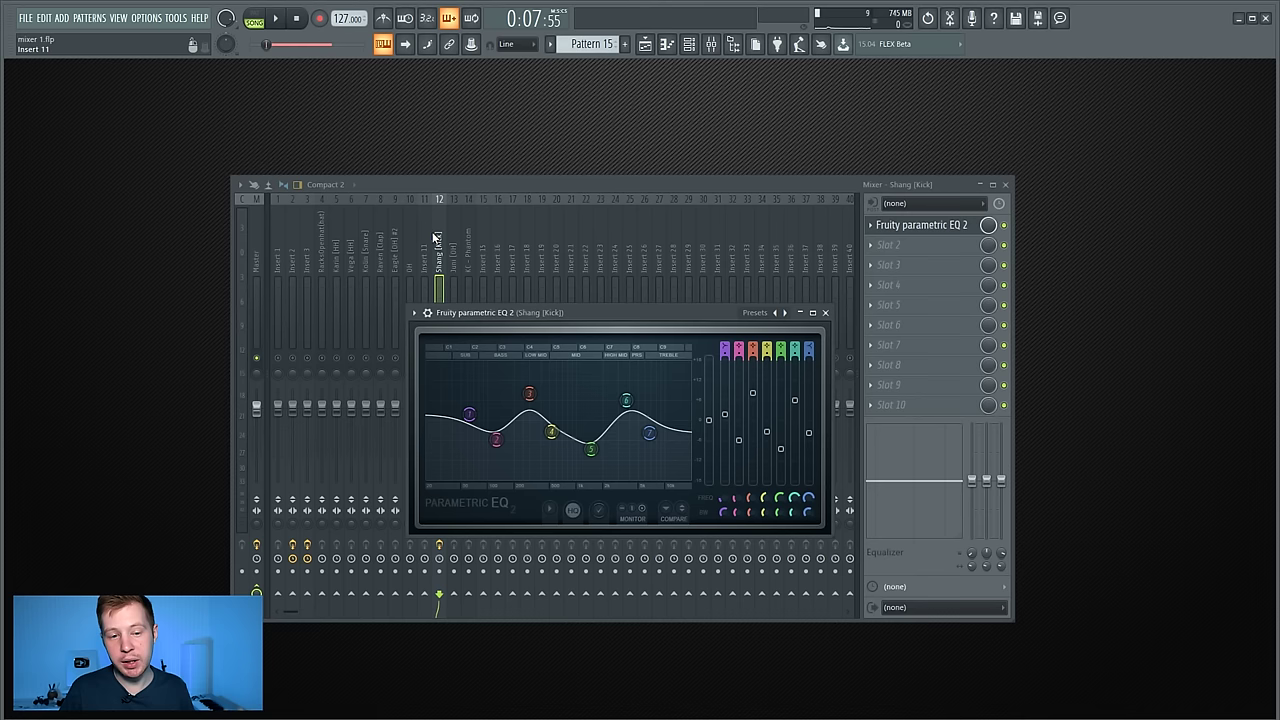
pyautogui.click(438, 244)
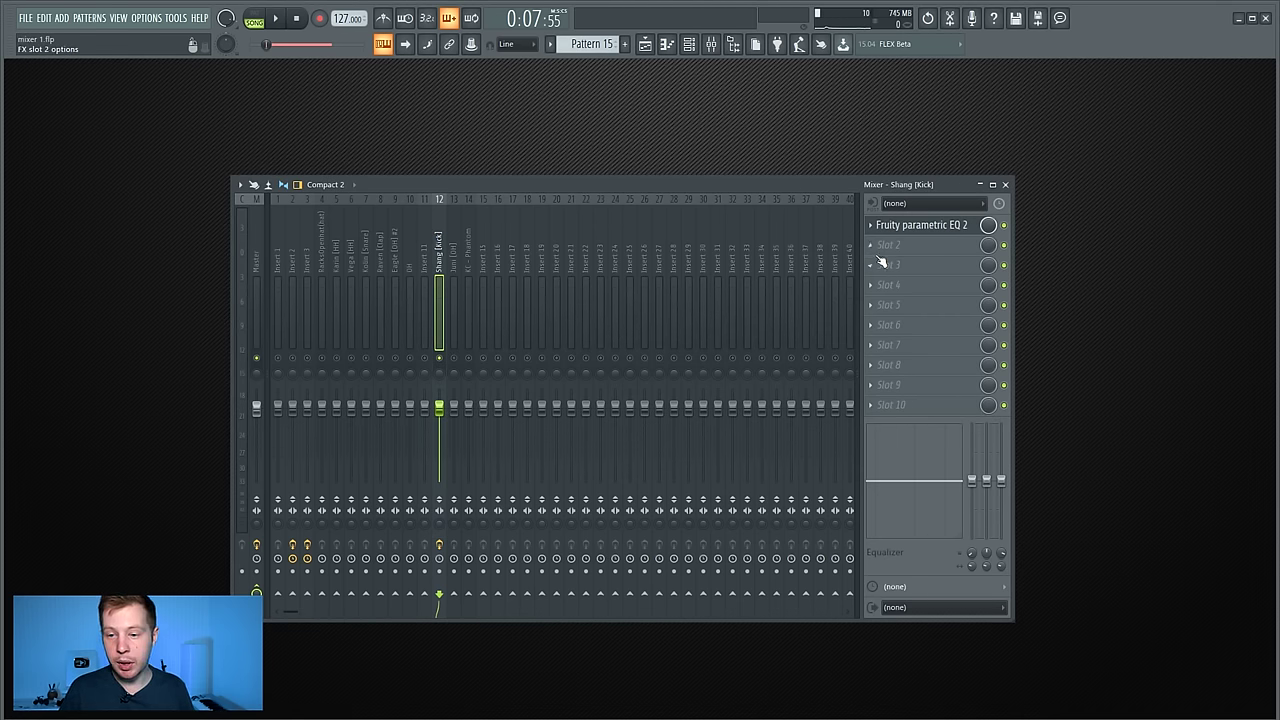
# Step: Save the Fruity parametric EQ 2 settings from slot 1 as a preset
pyautogui.click(871, 226)
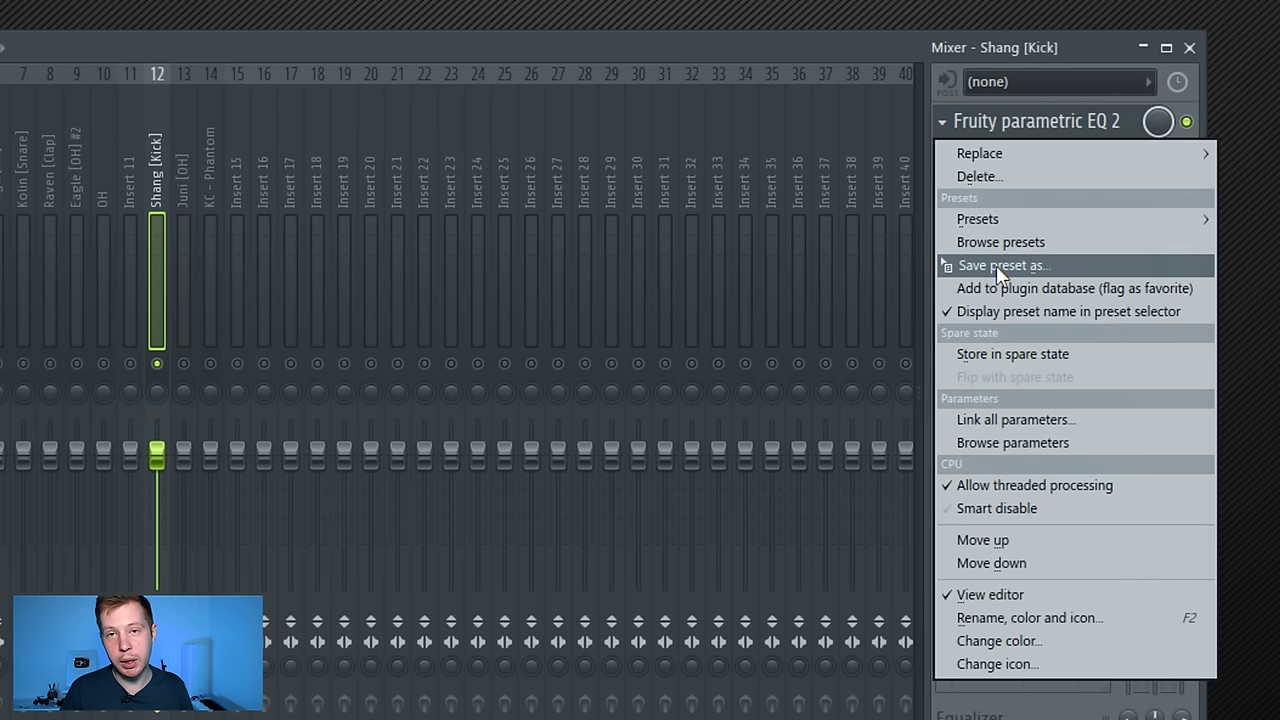
pyautogui.moveTo(996, 265); pyautogui.dragTo(184, 170)
pyautogui.moveTo(3, 104); pyautogui.dragTo(445, 374)
pyautogui.click(182, 141)
pyautogui.click(160, 155)
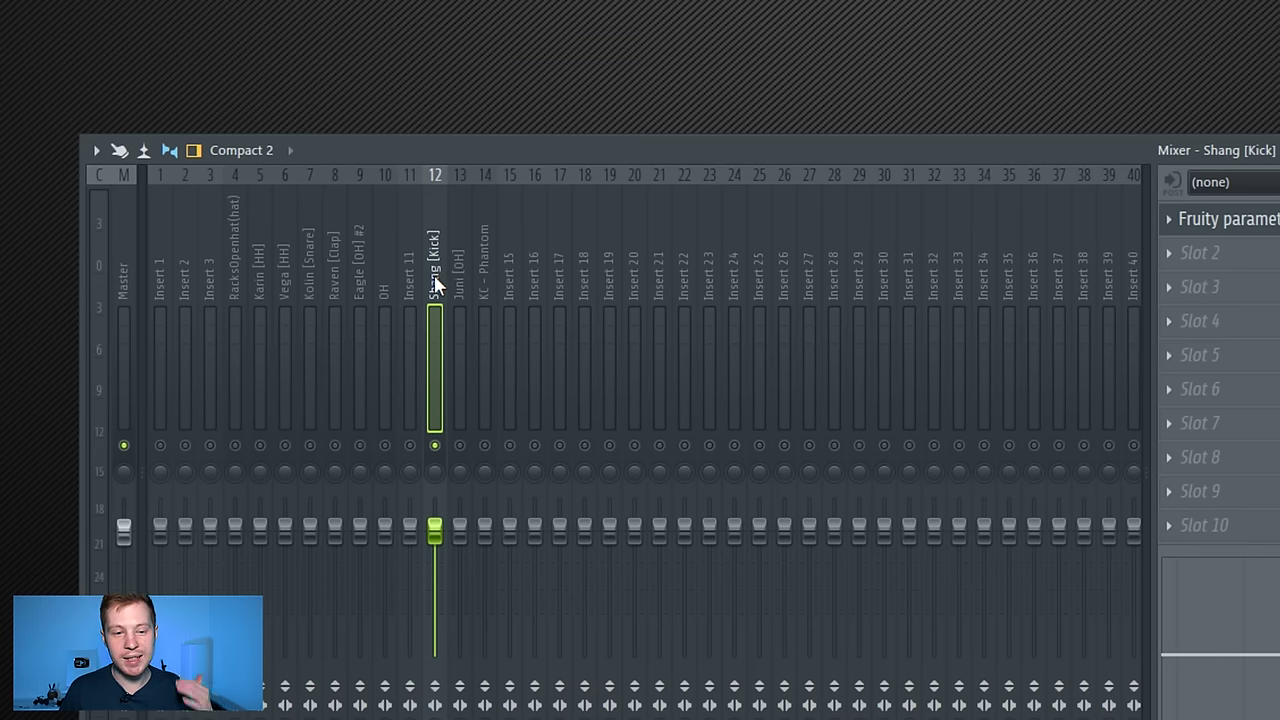
# Step: Save the Shang [Kick] mixer track state and apply it to insert 16
pyautogui.rightClick(434, 240)
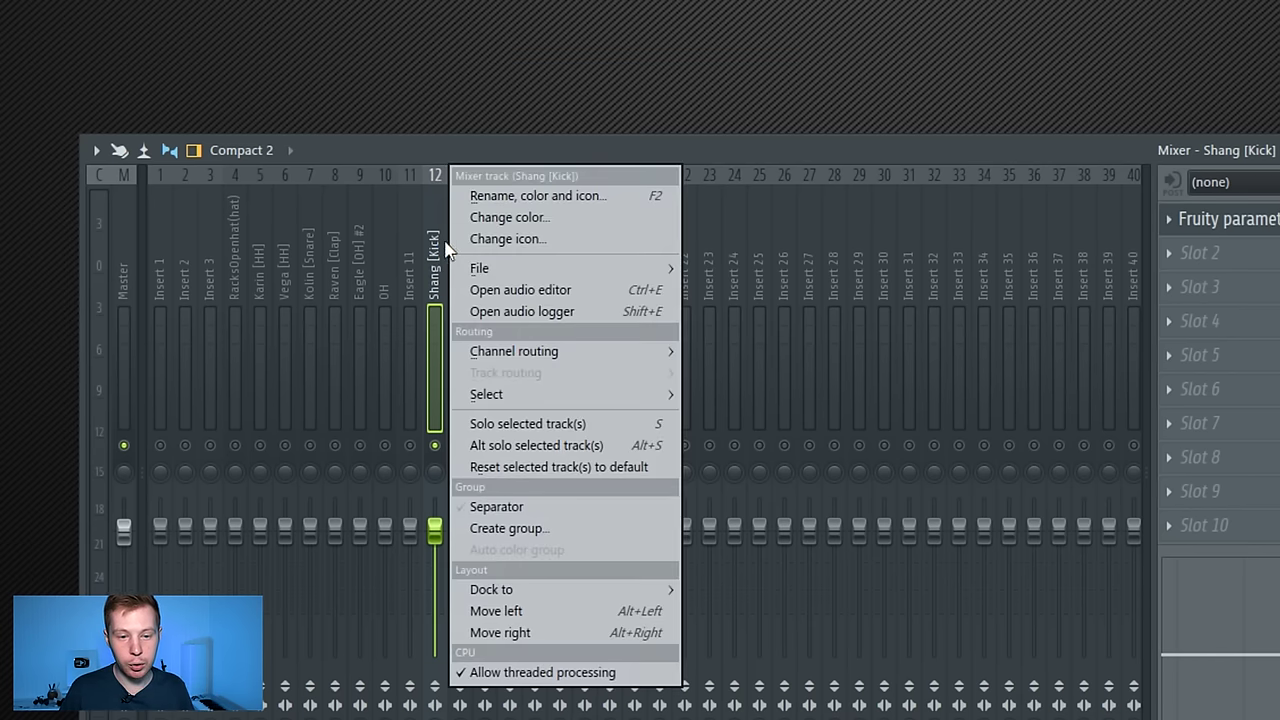
pyautogui.moveTo(473, 266)
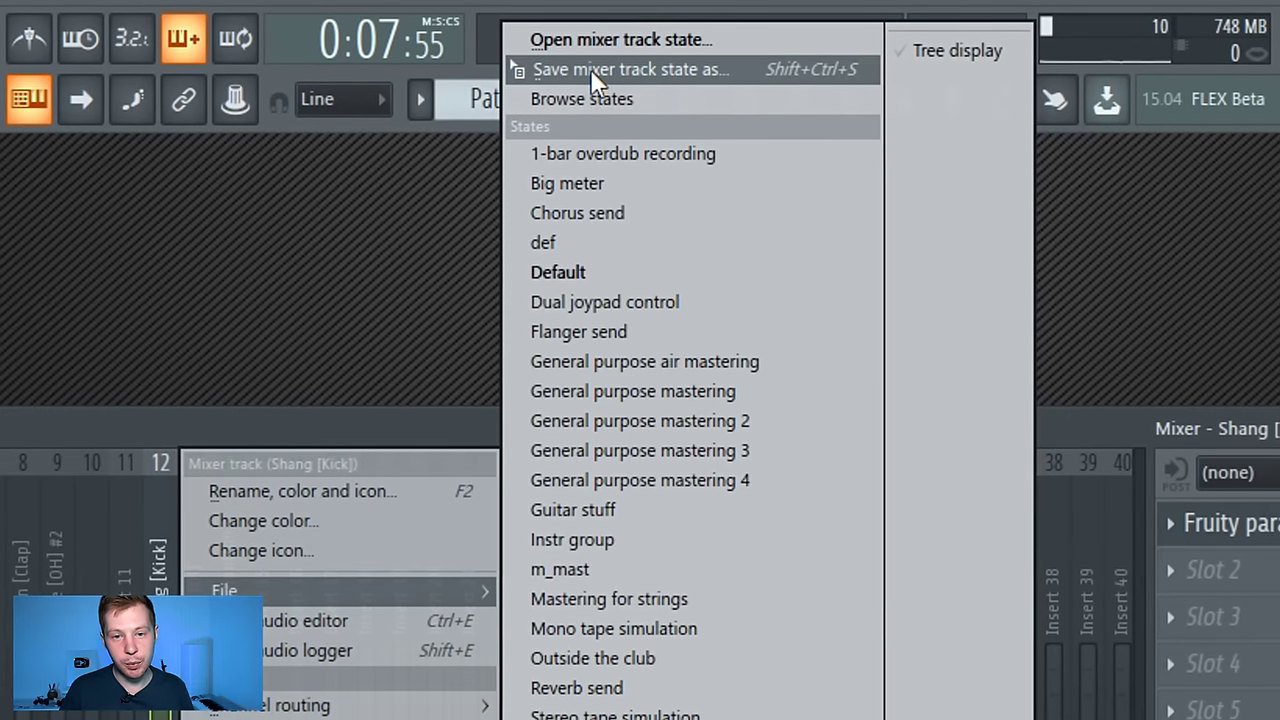
pyautogui.click(579, 62)
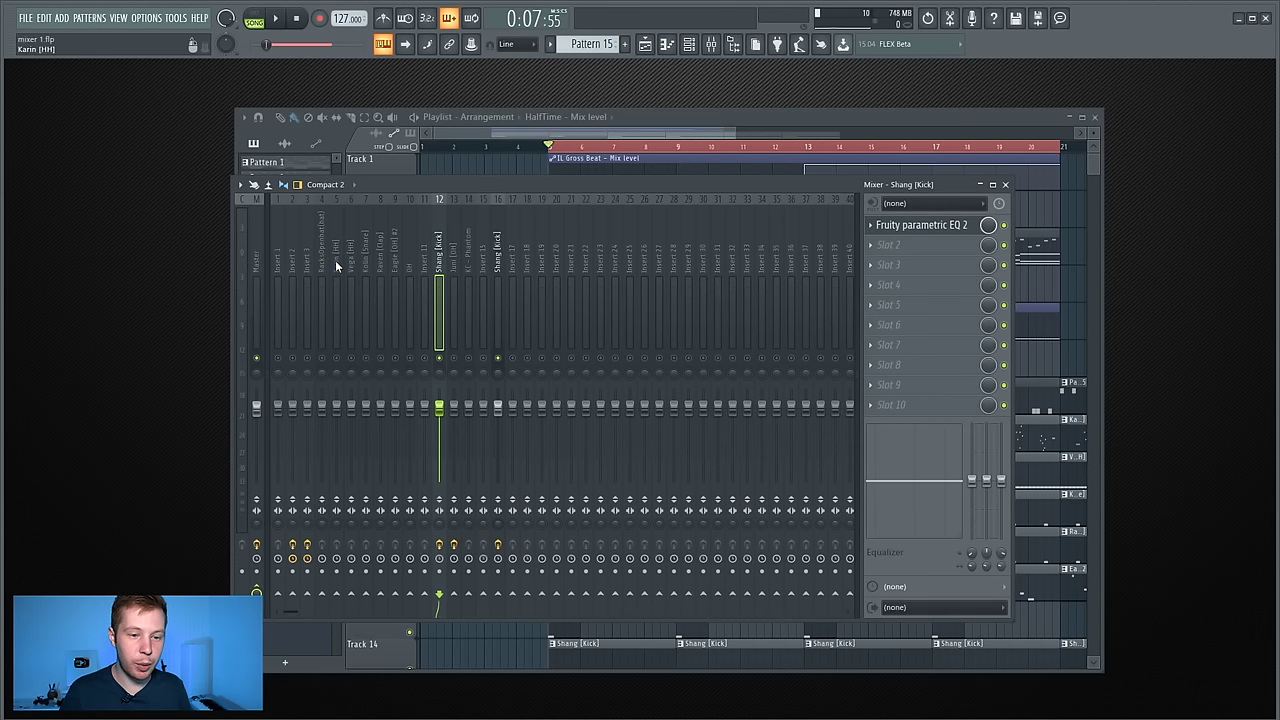
pyautogui.click(336, 260)
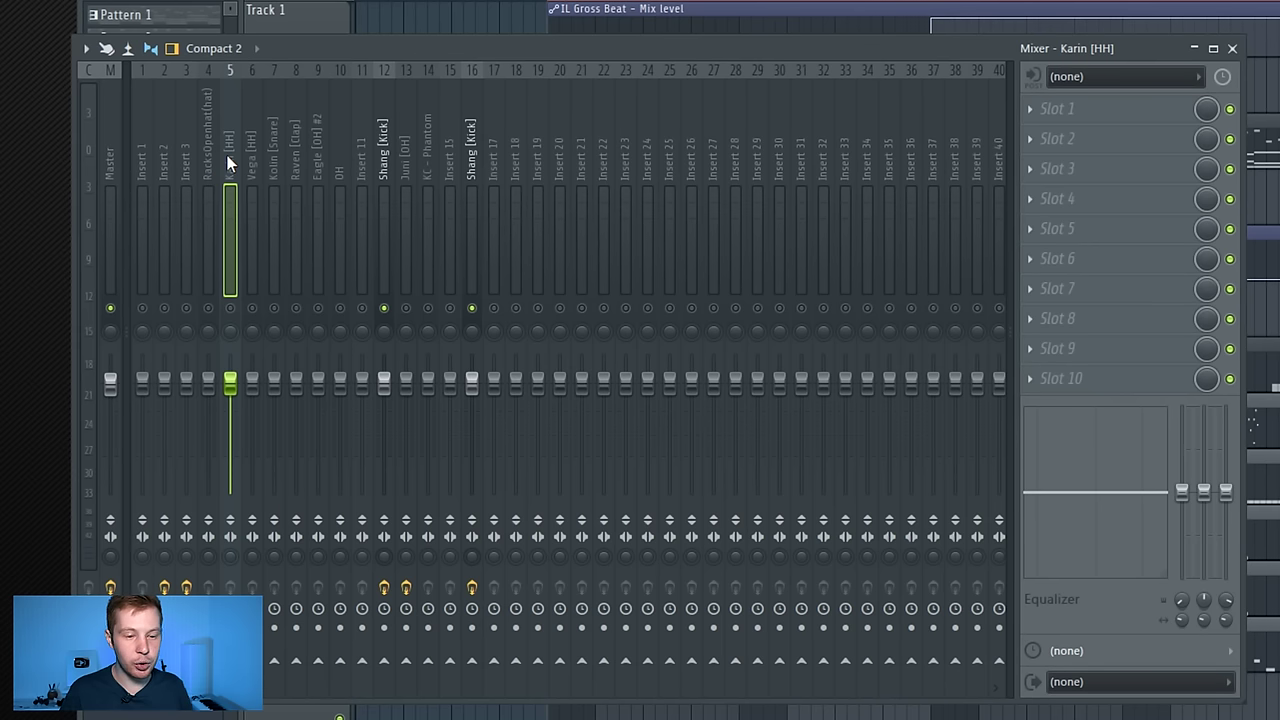
pyautogui.keyDown('ctrl'); pyautogui.click(250, 160); pyautogui.keyUp('ctrl')
pyautogui.moveTo(362, 160); pyautogui.dragTo(428, 168)
# Step: Select the Karin [HH], Vega [HH], Eagle [OH] #2, OH and Juni [OH] mixer tracks together
pyautogui.click(229, 162)
pyautogui.keyDown('ctrl'); pyautogui.keyDown('shift'); pyautogui.click(249, 168); pyautogui.keyUp('shift'); pyautogui.keyUp('ctrl')
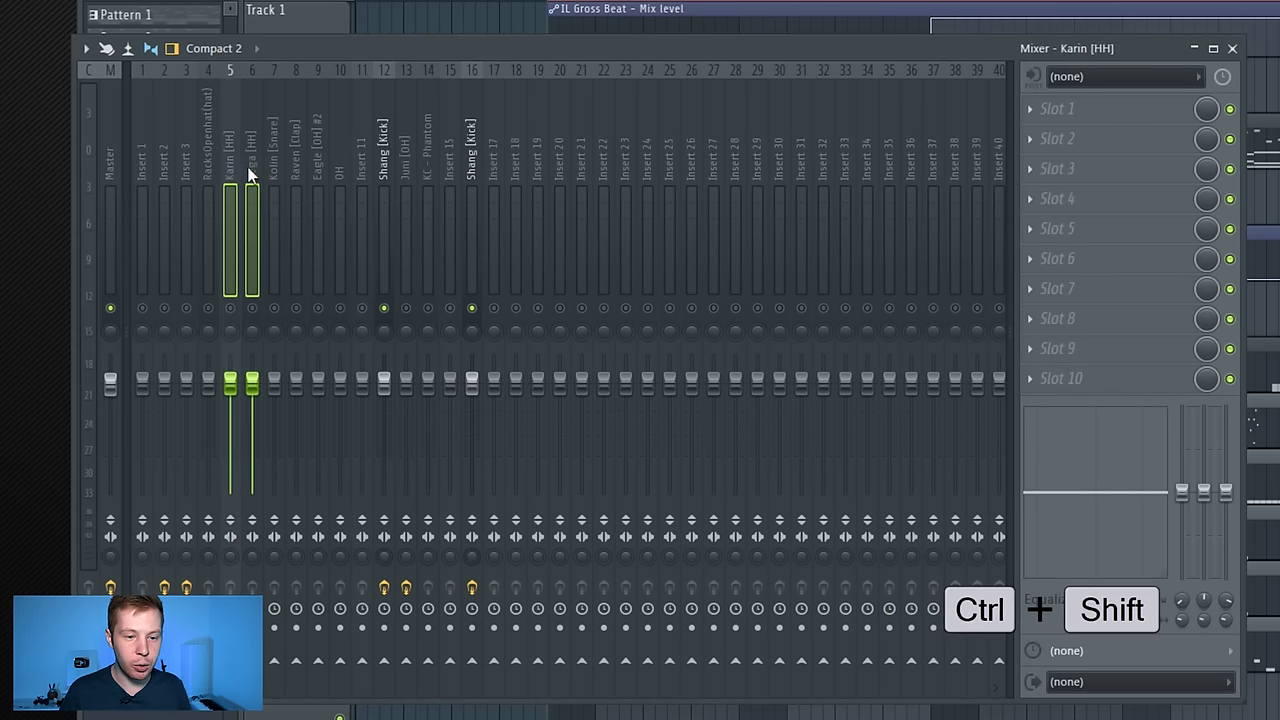
pyautogui.keyDown('ctrl'); pyautogui.keyDown('shift'); pyautogui.click(301, 166); pyautogui.keyUp('shift'); pyautogui.keyUp('ctrl')
pyautogui.keyDown('ctrl'); pyautogui.keyDown('shift'); pyautogui.click(315, 165); pyautogui.keyUp('shift'); pyautogui.keyUp('ctrl')
pyautogui.keyDown('ctrl'); pyautogui.keyDown('shift'); pyautogui.click(299, 164); pyautogui.keyUp('shift'); pyautogui.keyUp('ctrl')
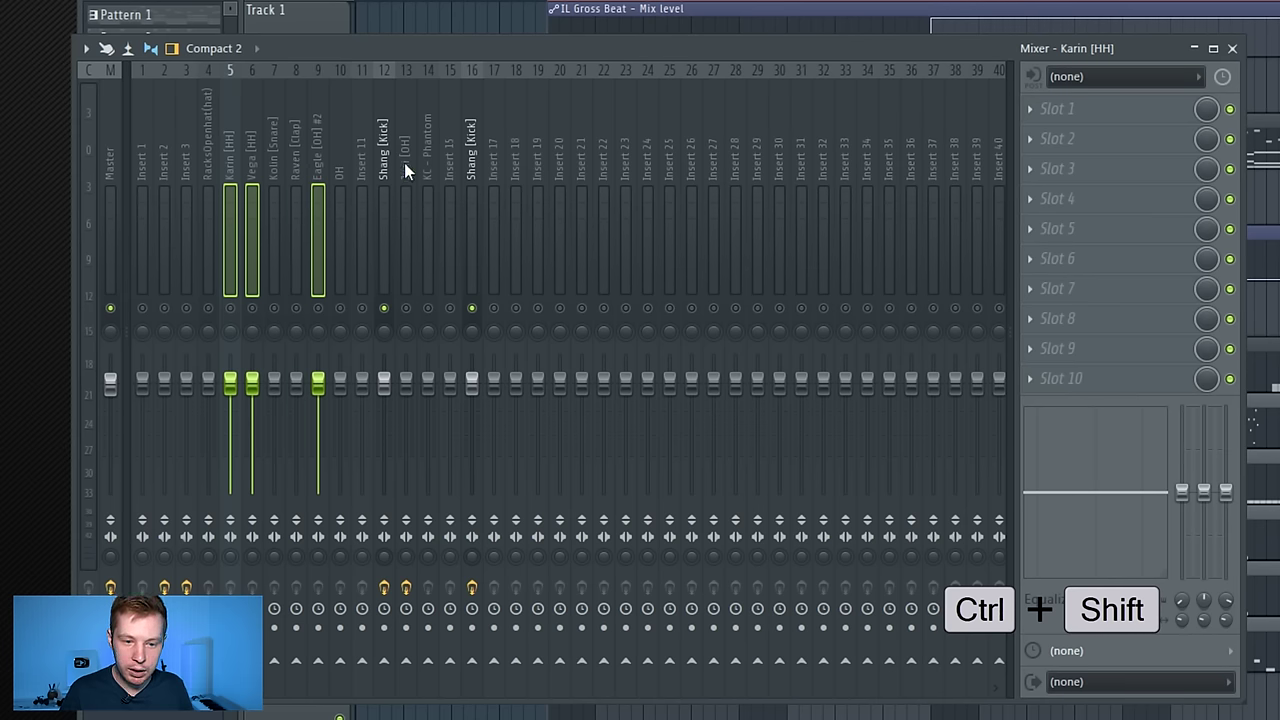
pyautogui.keyDown('ctrl'); pyautogui.keyDown('shift'); pyautogui.click(341, 177); pyautogui.keyUp('shift'); pyautogui.keyUp('ctrl')
pyautogui.keyDown('ctrl'); pyautogui.keyDown('shift'); pyautogui.click(410, 156); pyautogui.keyUp('shift'); pyautogui.keyUp('ctrl')
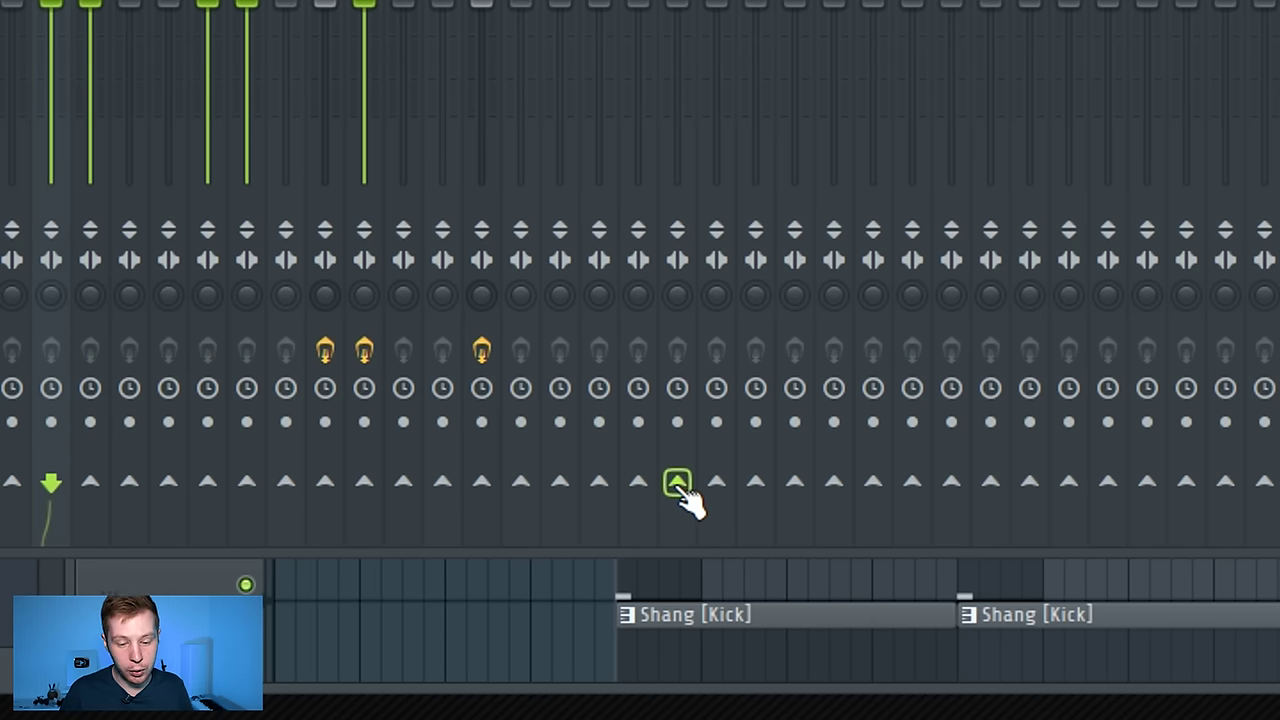
# Step: Route the five selected hi-hat tracks only to insert 21, and solo insert 21 together with the tracks feeding it
pyautogui.rightClick(678, 484)
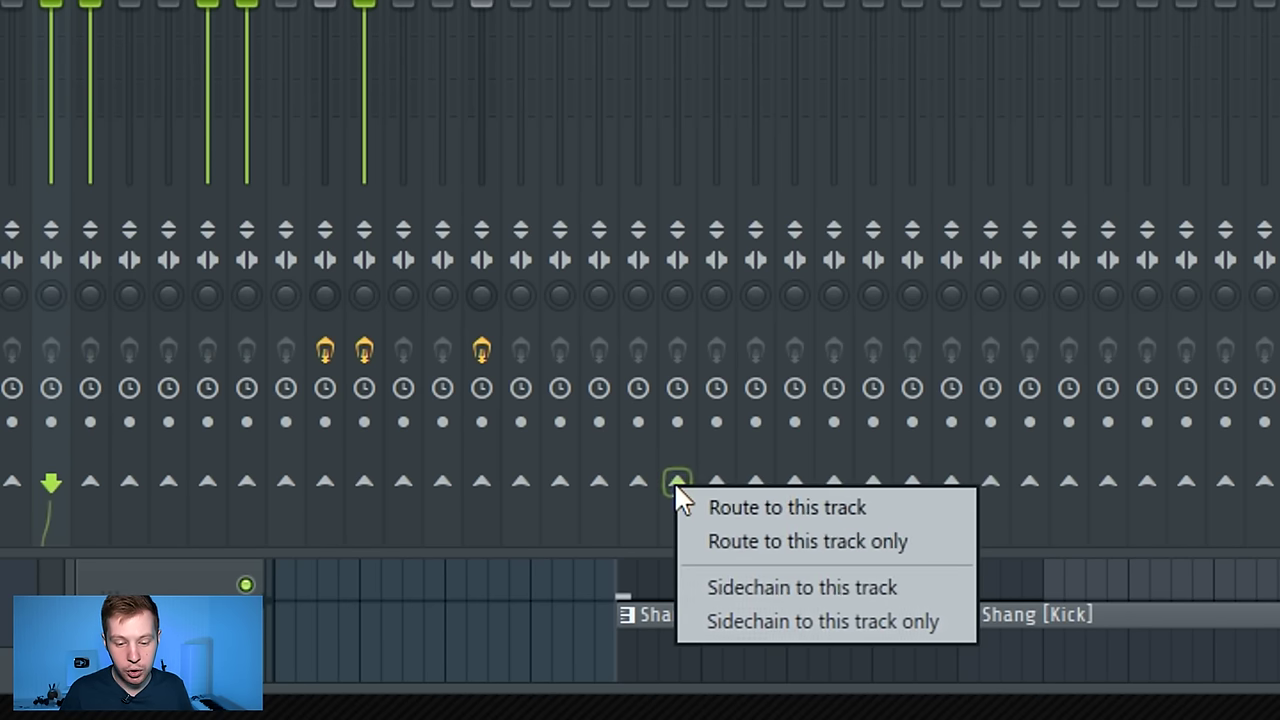
pyautogui.click(812, 541)
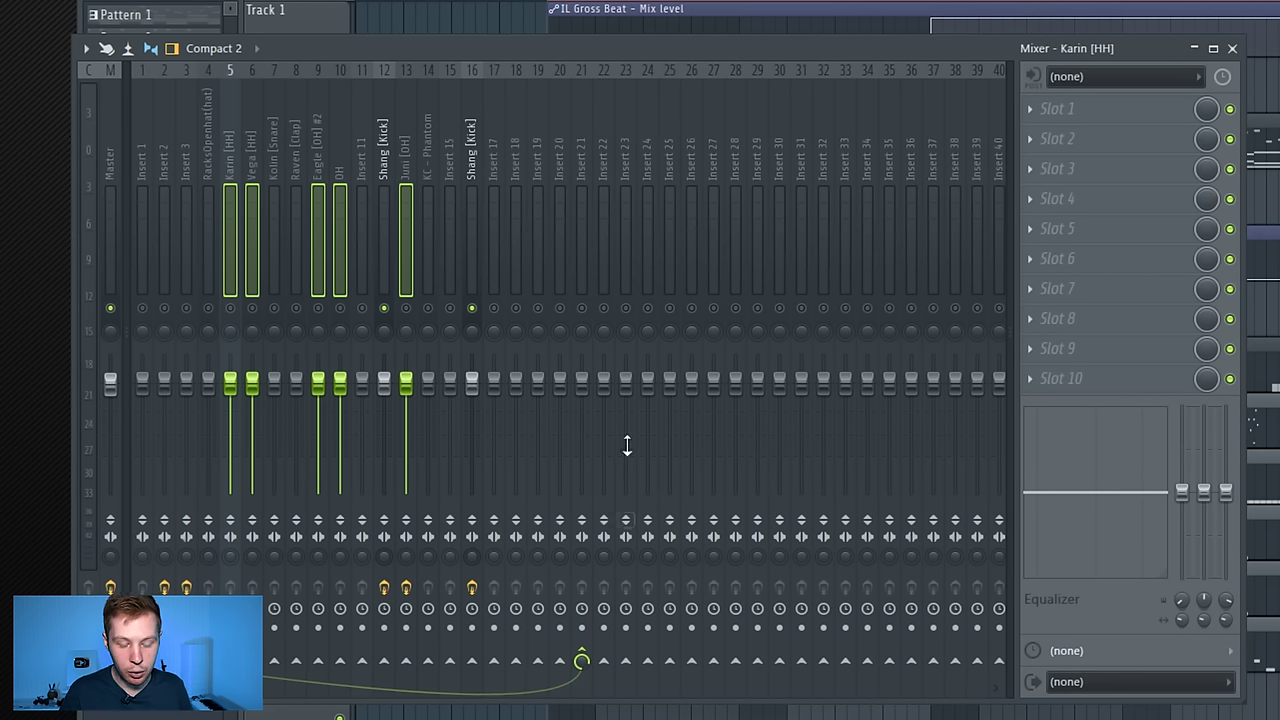
pyautogui.click(583, 112)
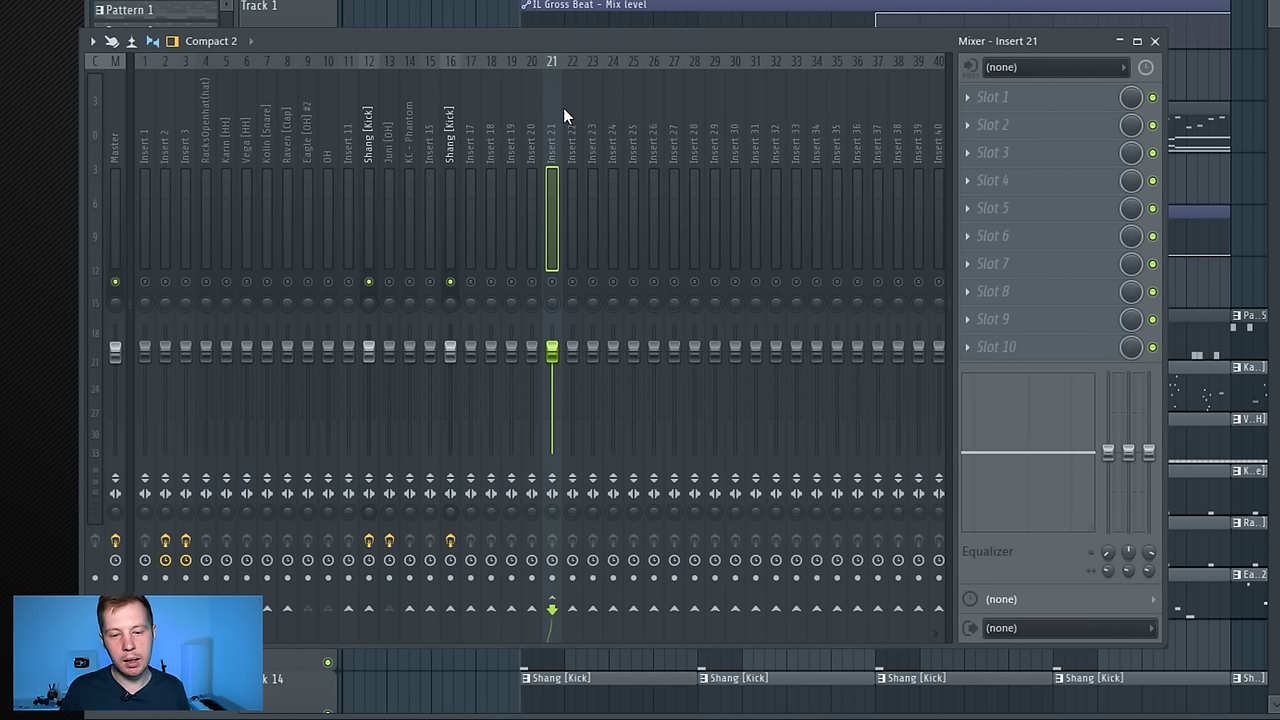
pyautogui.keyDown('alt'); pyautogui.rightClick(554, 283); pyautogui.keyUp('alt')
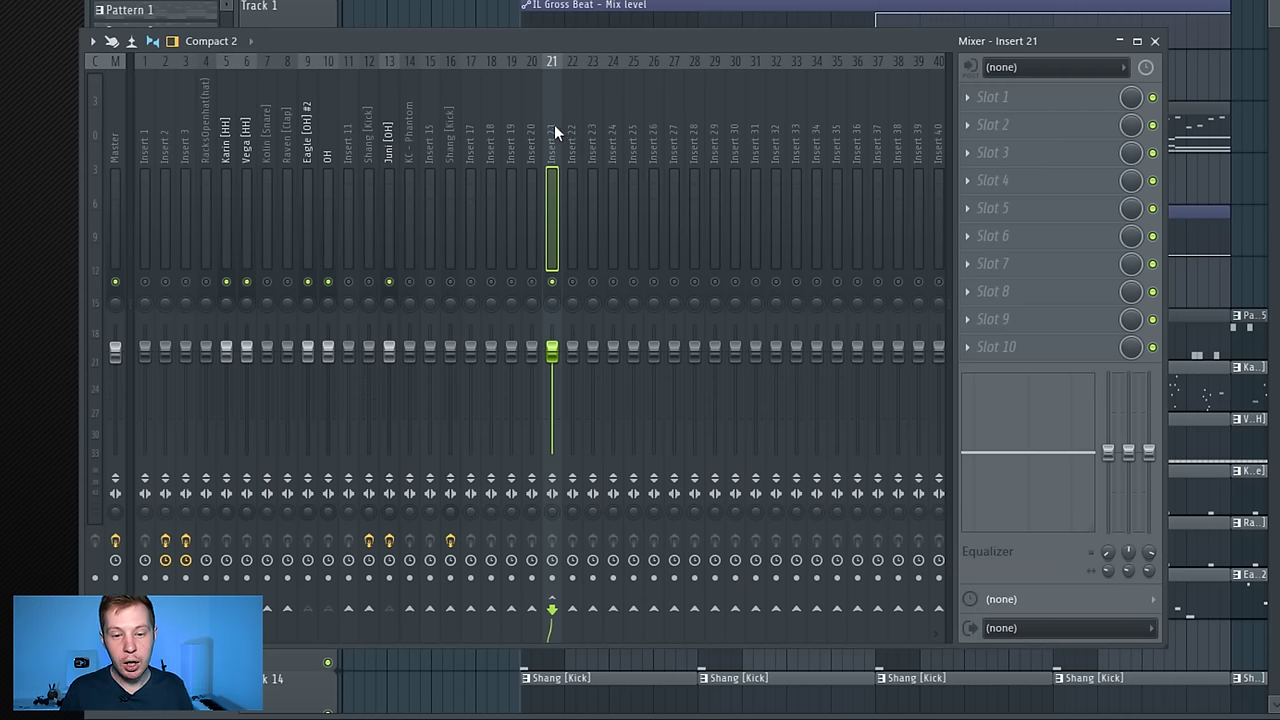
pyautogui.hotkey('ctrl', 'alt', 'l')
pyautogui.hotkey('ctrl', 'alt', 'l')
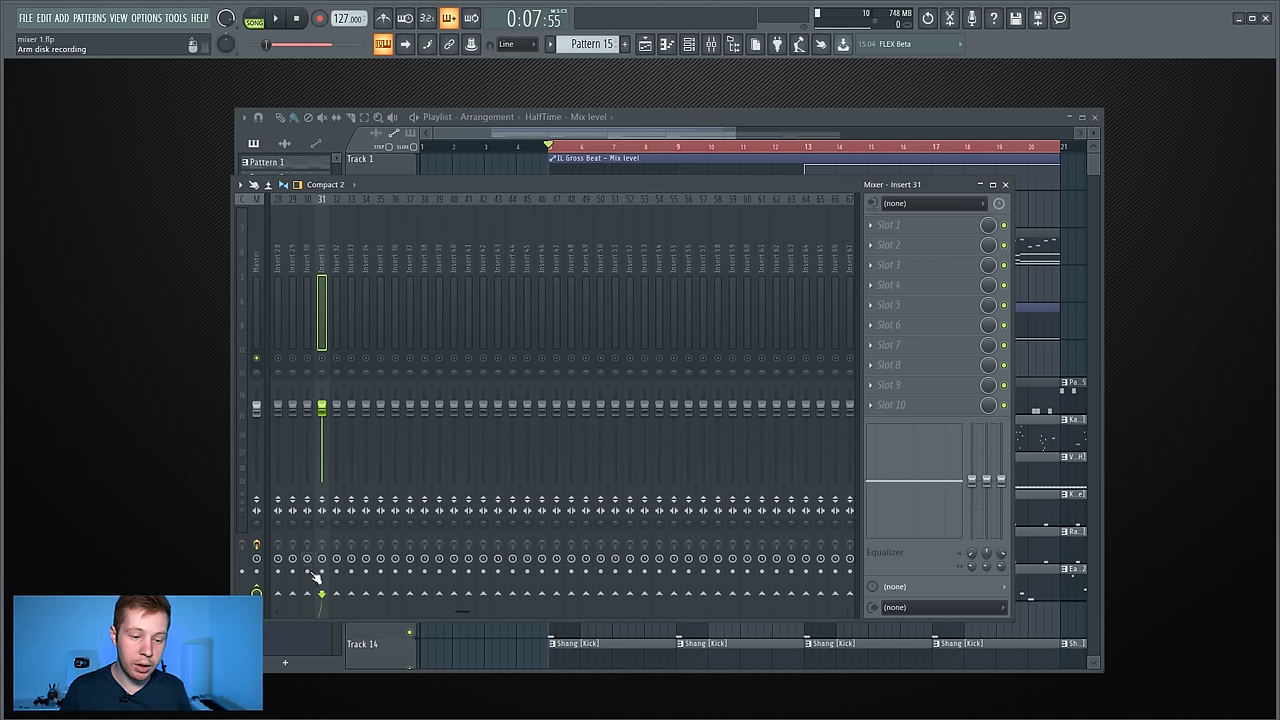
# Step: Route insert 31 only to insert 32, and inspect the onward routing of insert 32 and the Master
pyautogui.rightClick(337, 594)
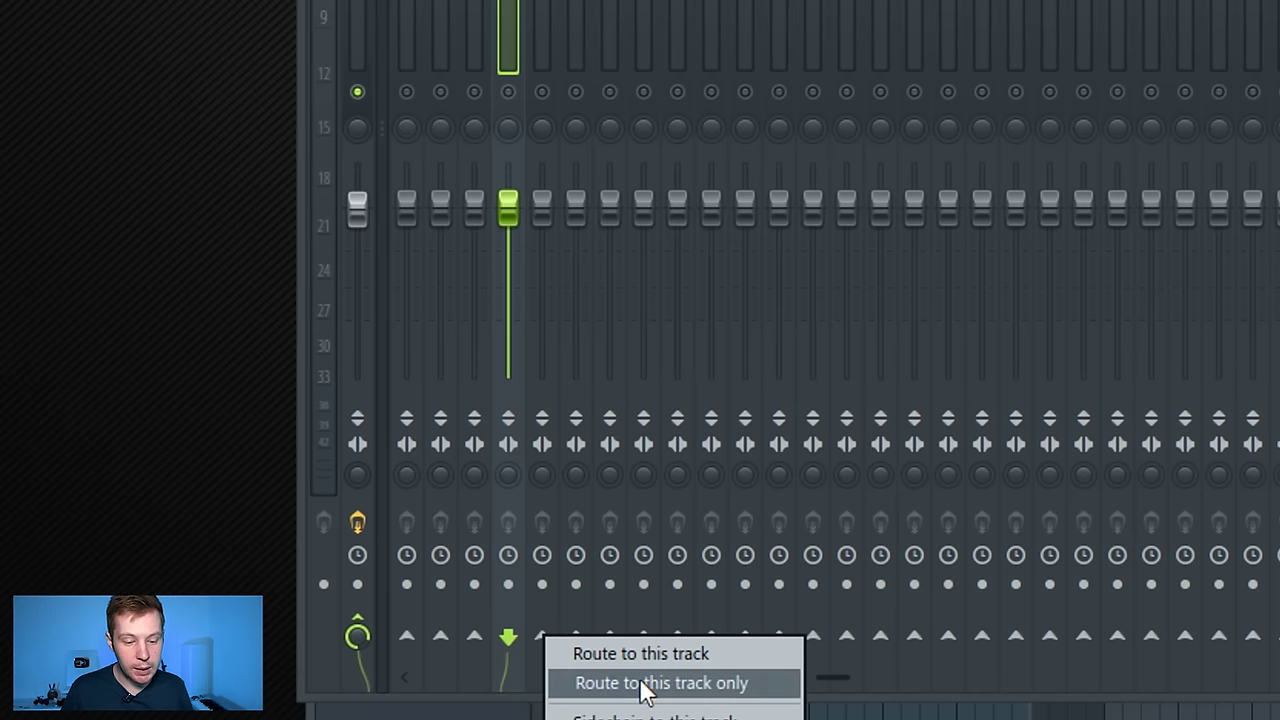
pyautogui.click(657, 686)
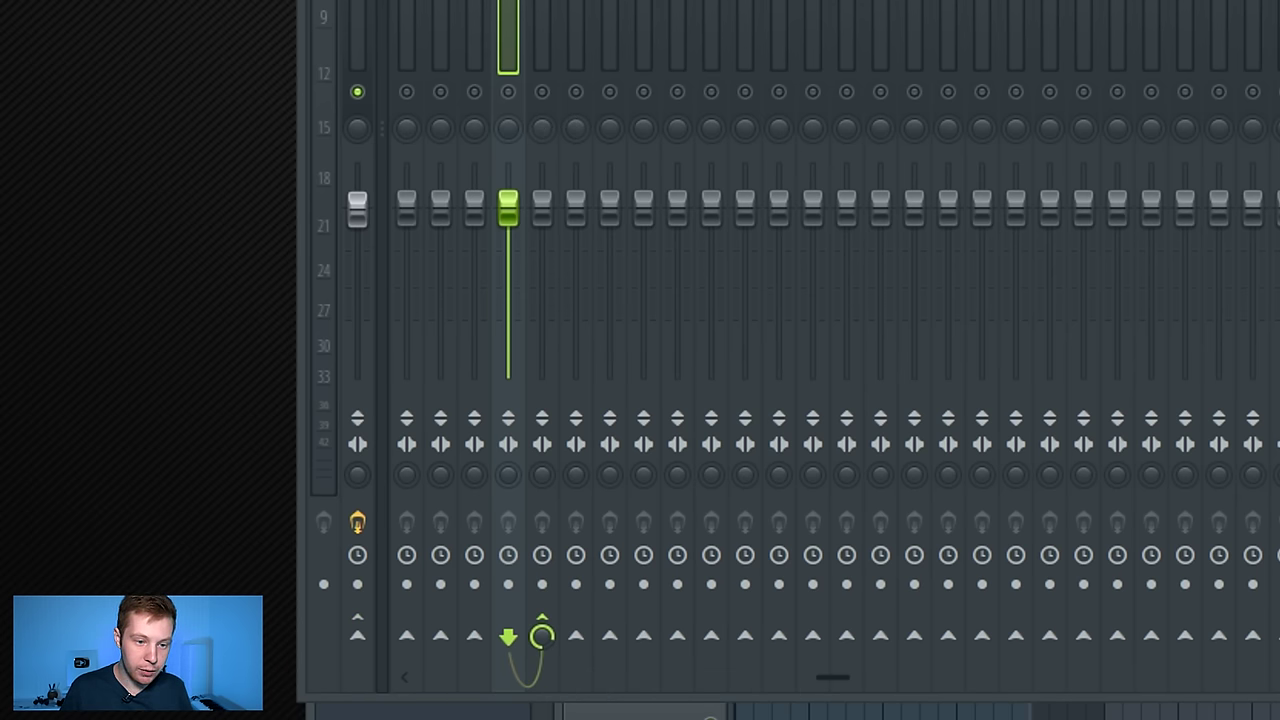
pyautogui.click(542, 30)
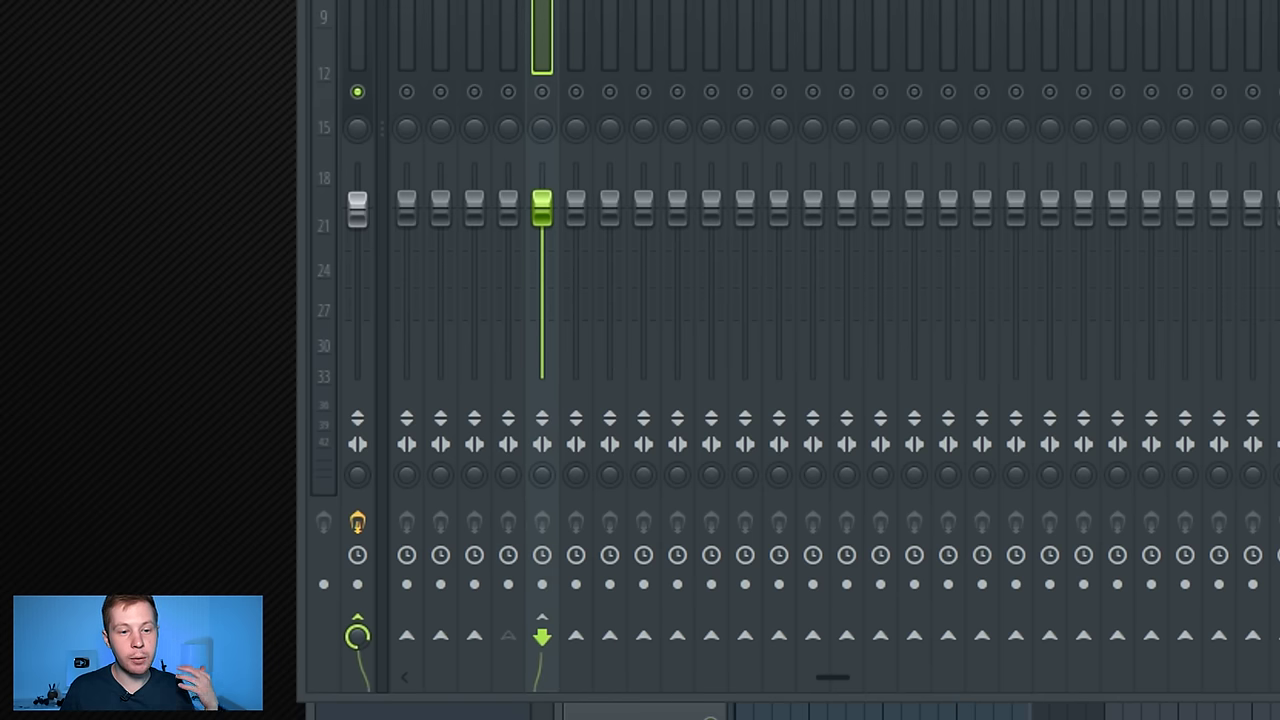
pyautogui.click(357, 30)
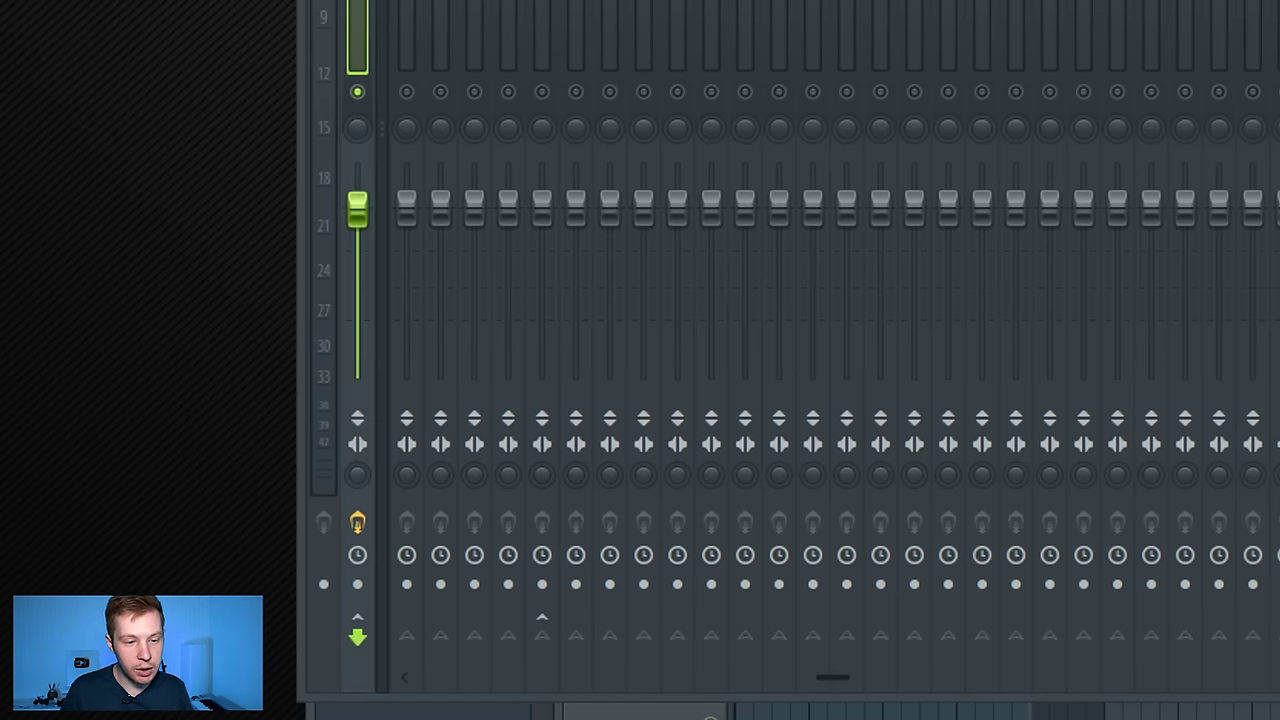
# Step: Route insert 32 to insert 33 in addition to the Master, and inspect the routing of both inserts
pyautogui.click(533, 620)
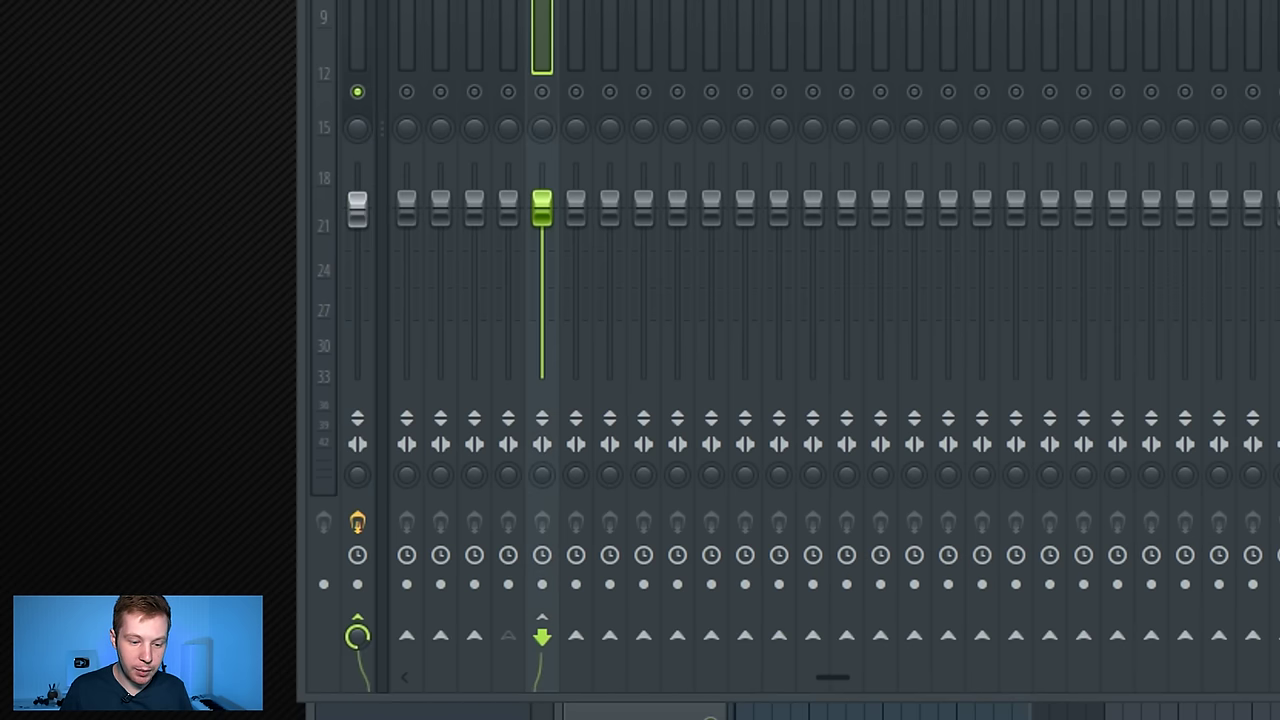
pyautogui.click(577, 638)
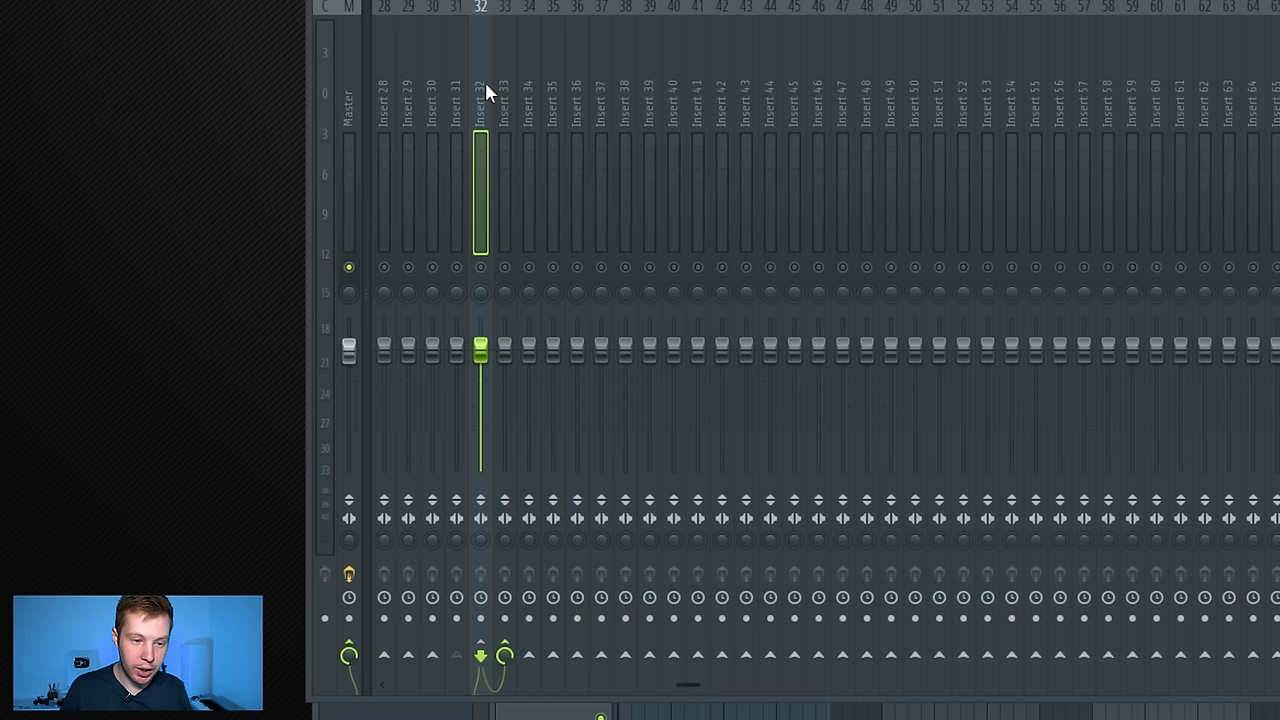
pyautogui.click(496, 101)
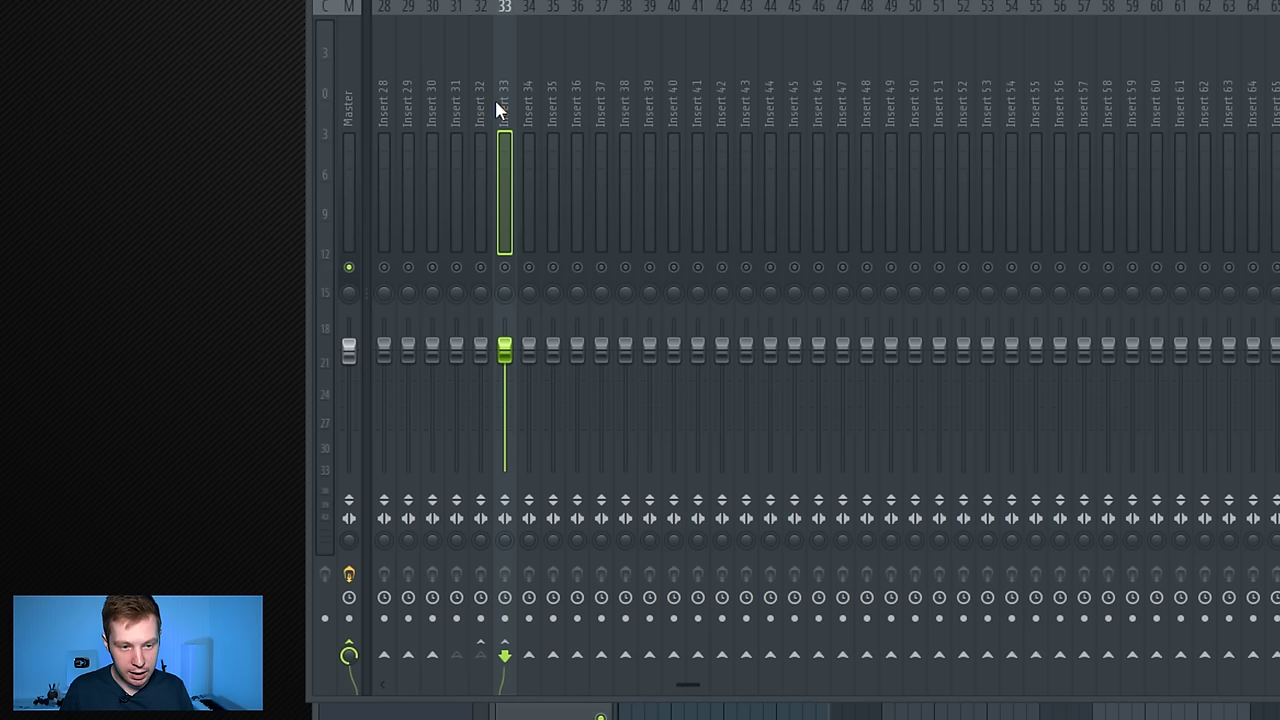
pyautogui.click(485, 103)
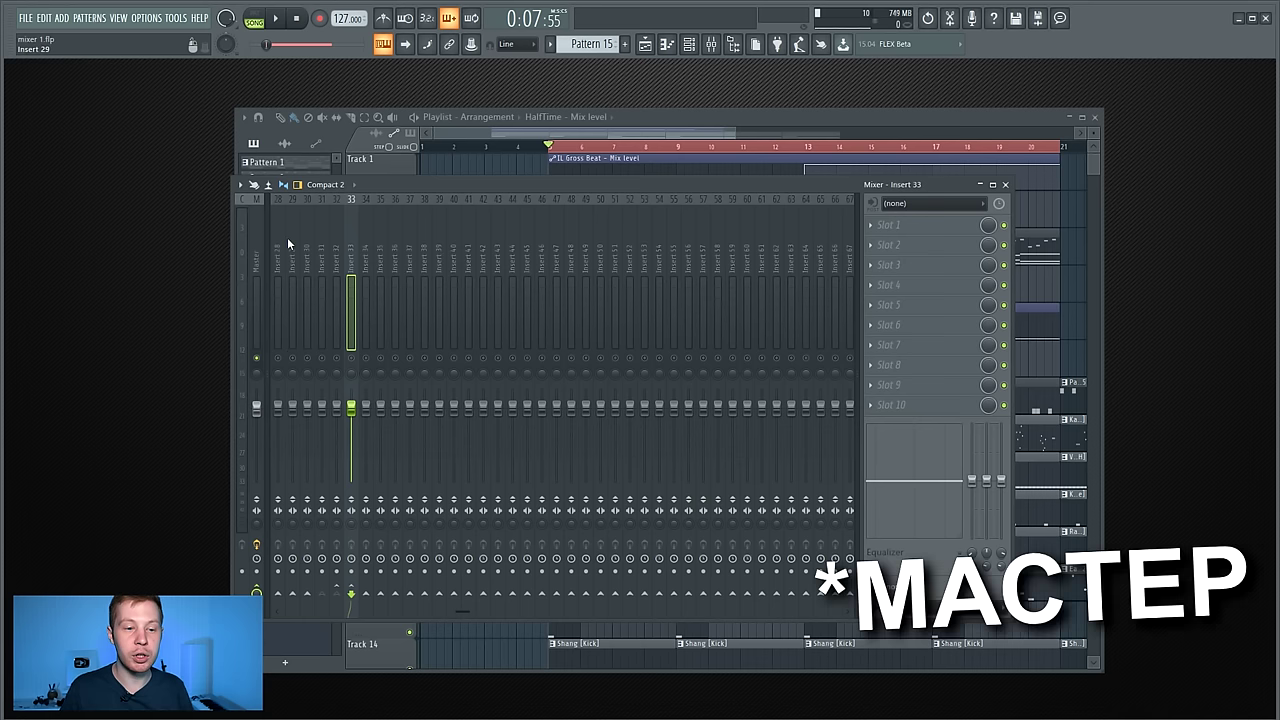
pyautogui.click(334, 248)
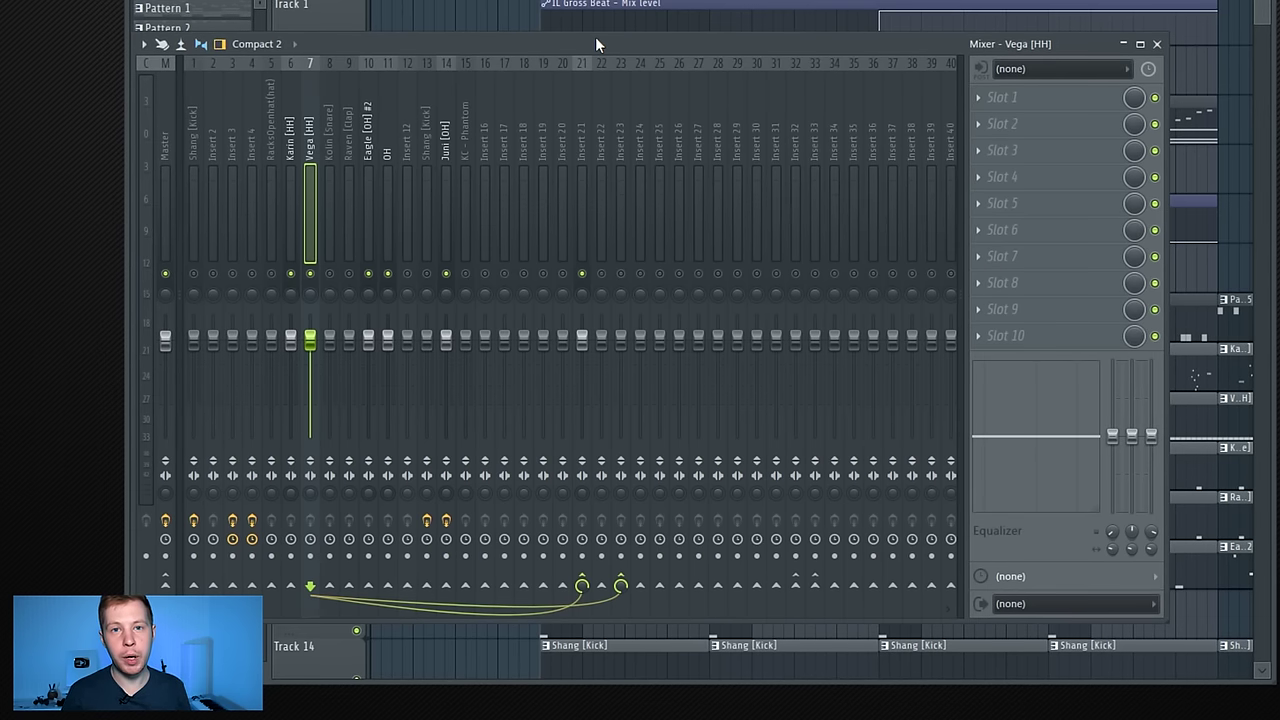
# Step: Move the Vega [HH] mixer track two positions to the right, into position 9
pyautogui.hotkey('alt', 'Right')
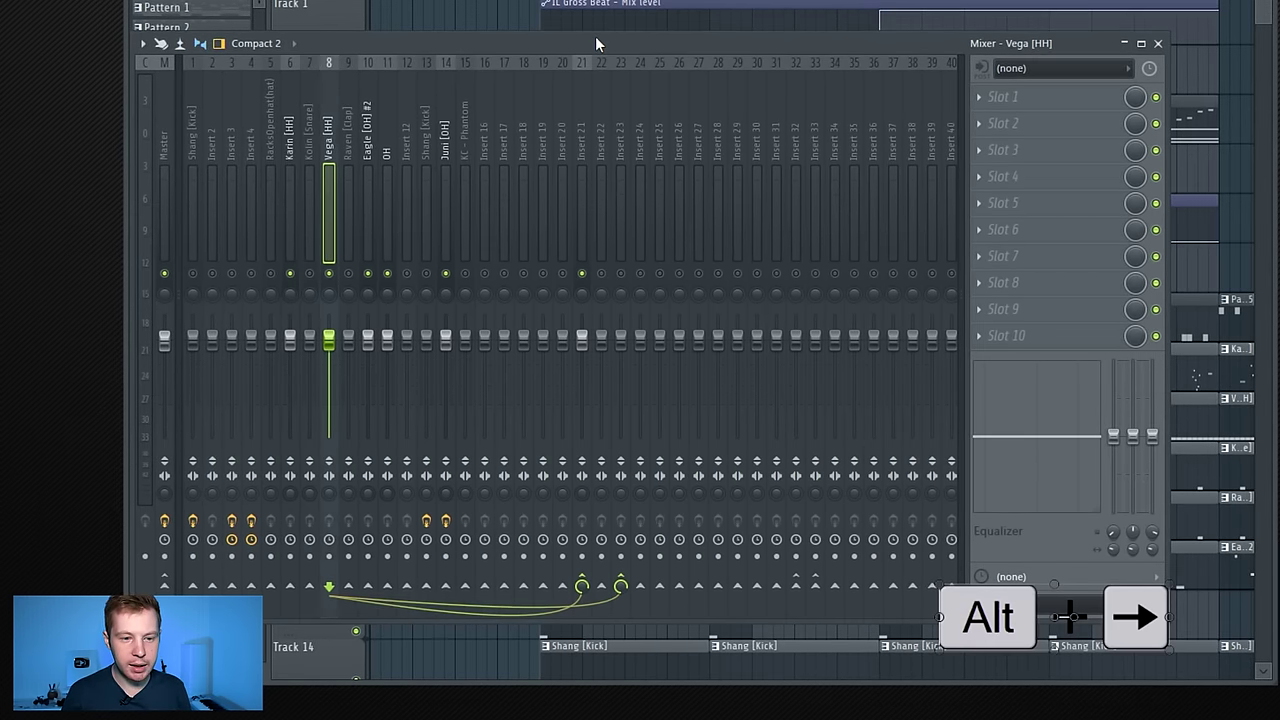
pyautogui.hotkey('alt', 'Right')
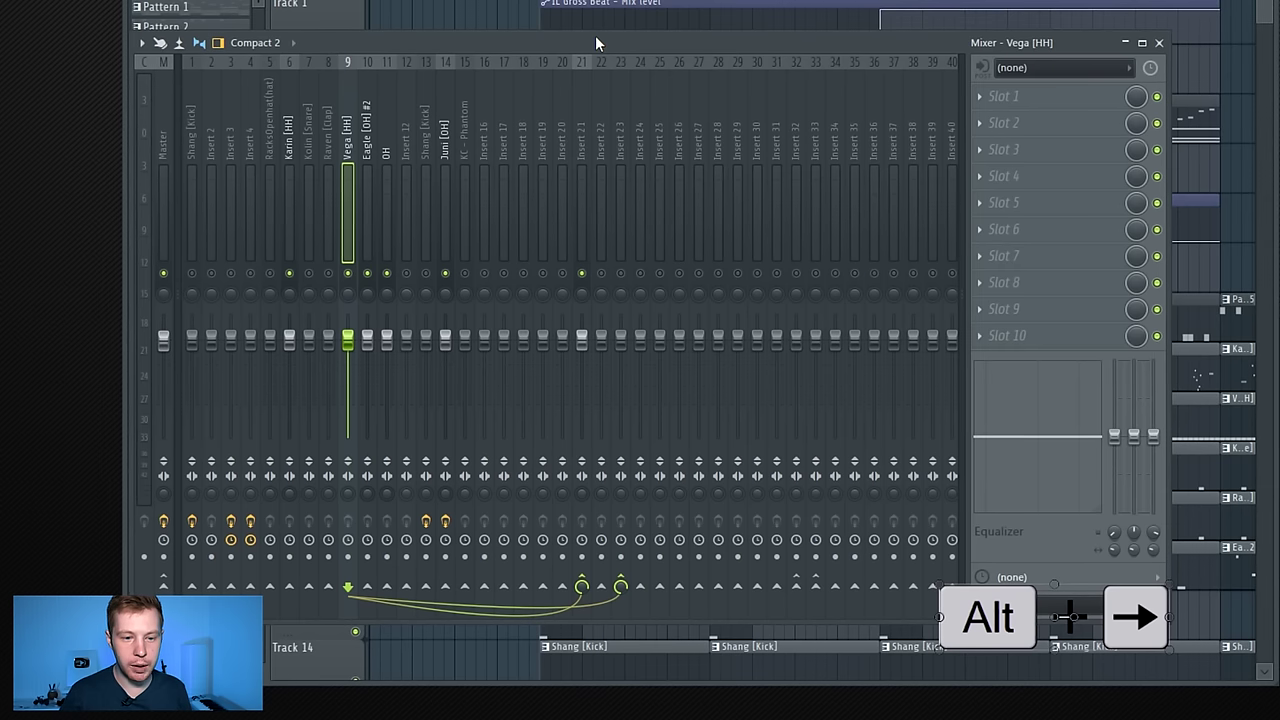
# Step: Add a group separator before the Vega [HH] mixer track and remove it again
pyautogui.rightClick(349, 128)
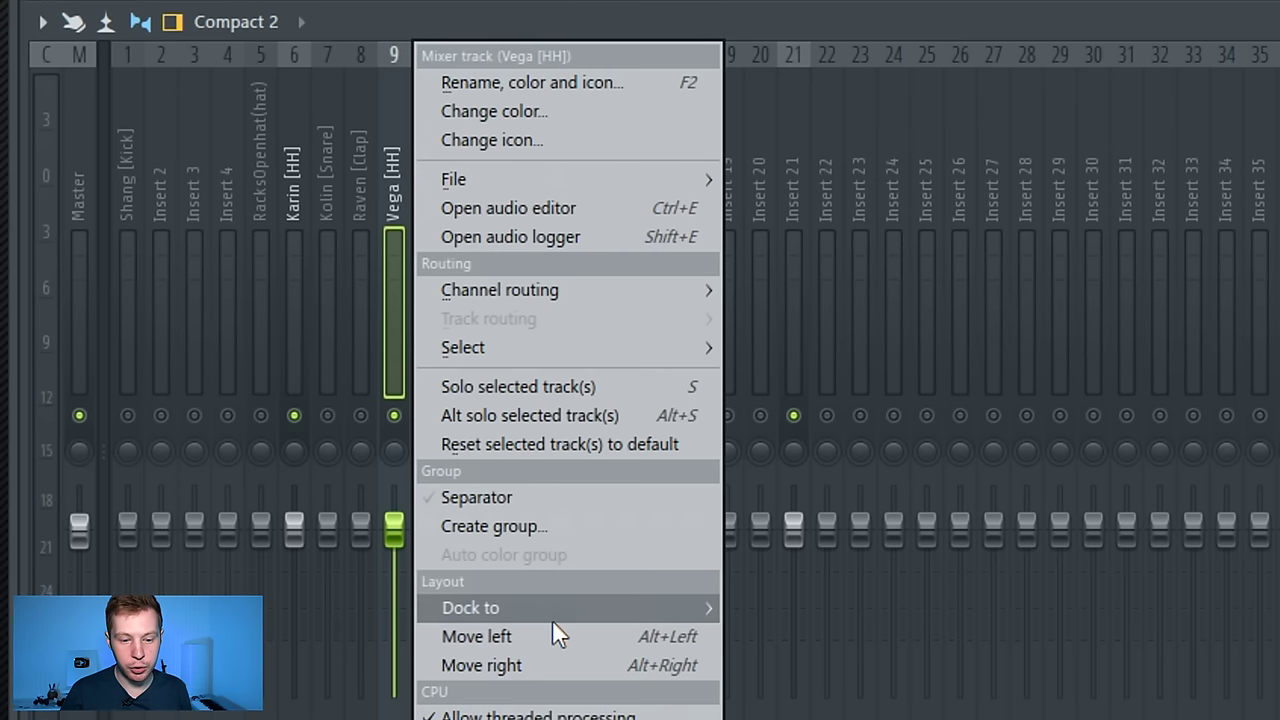
pyautogui.click(549, 497)
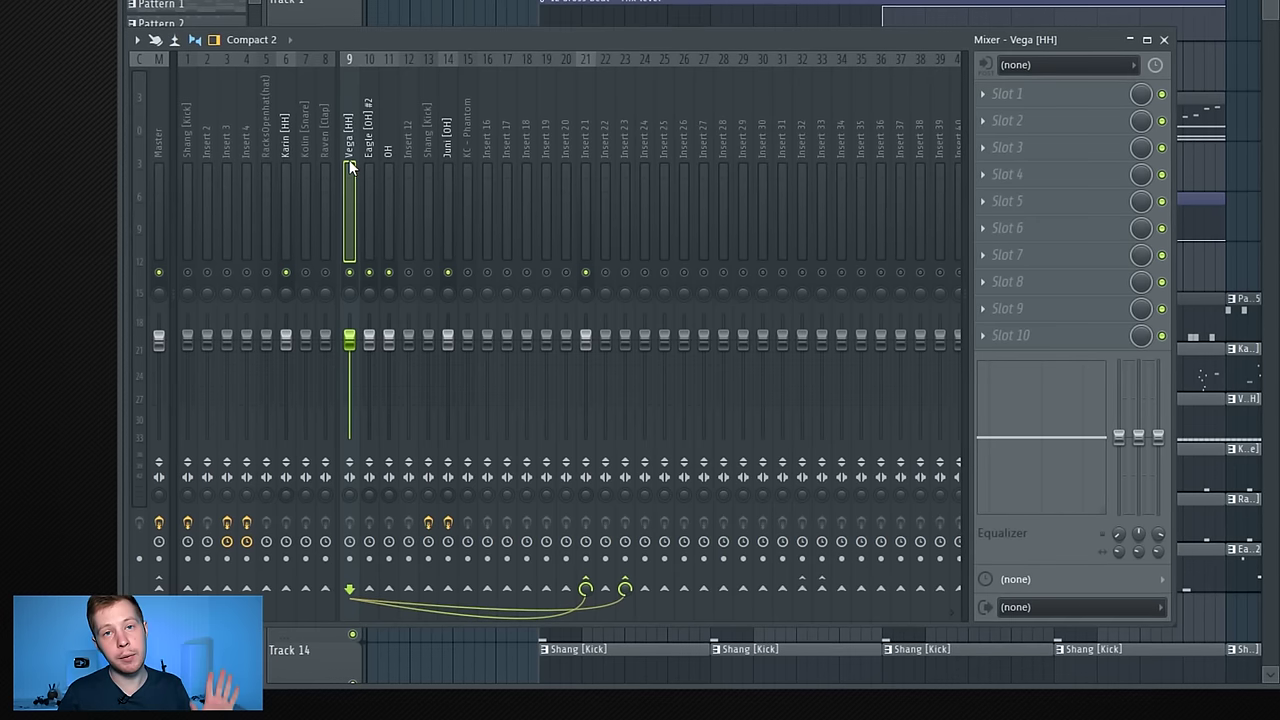
pyautogui.rightClick(351, 113)
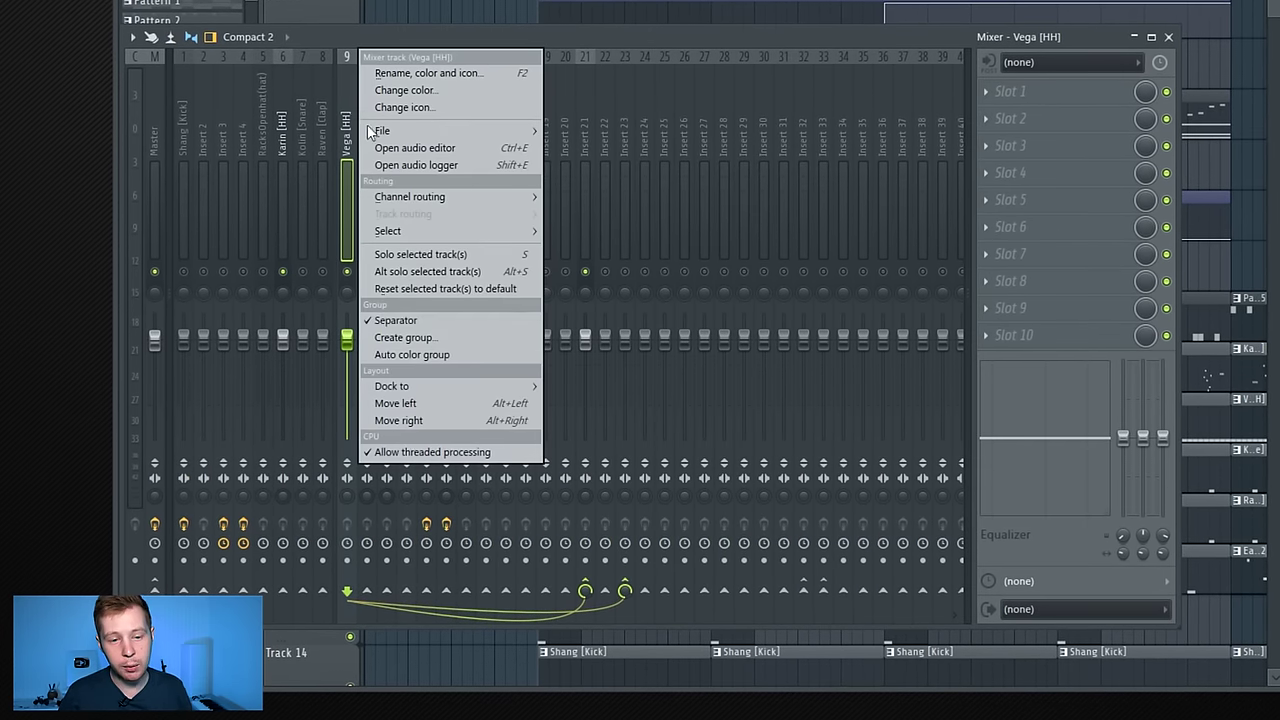
pyautogui.click(480, 314)
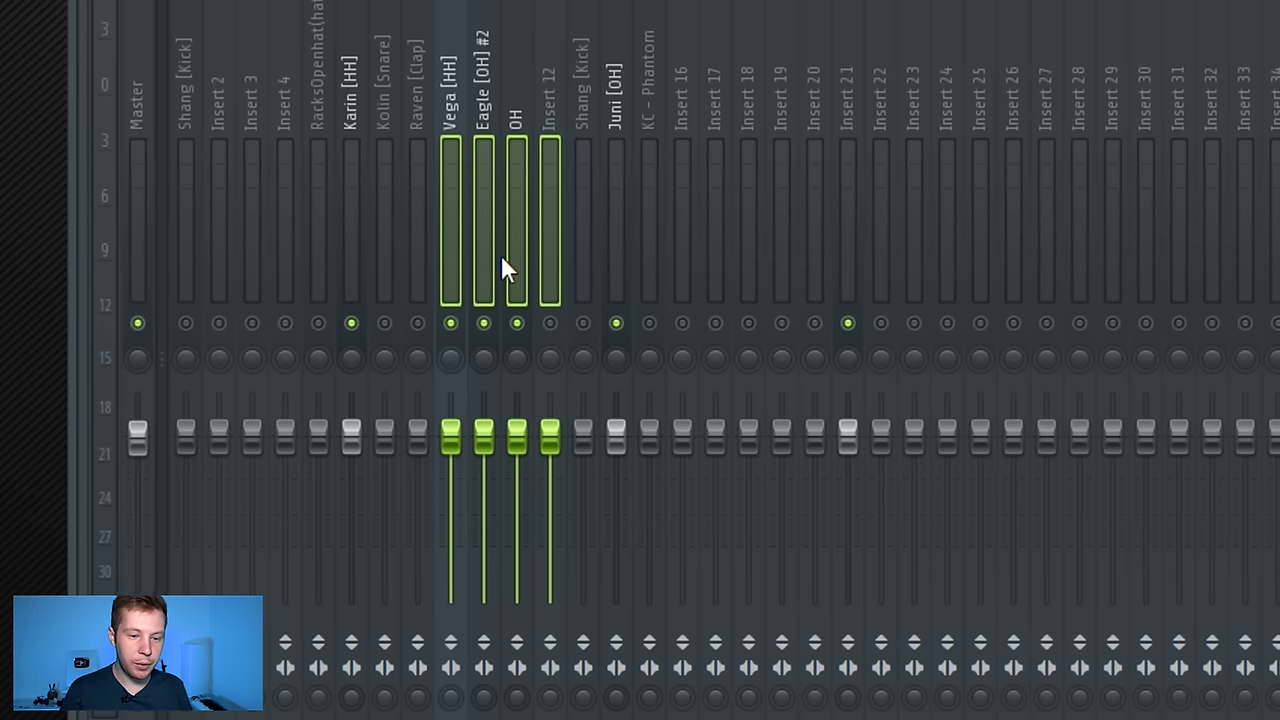
# Step: Select the Vega [HH], Eagle [OH] #2 and OH tracks together and lower their faders, keeping Eagle [OH] #2 higher than the others
pyautogui.moveTo(446, 101); pyautogui.dragTo(512, 236)
pyautogui.moveTo(516, 437); pyautogui.dragTo(516, 473)
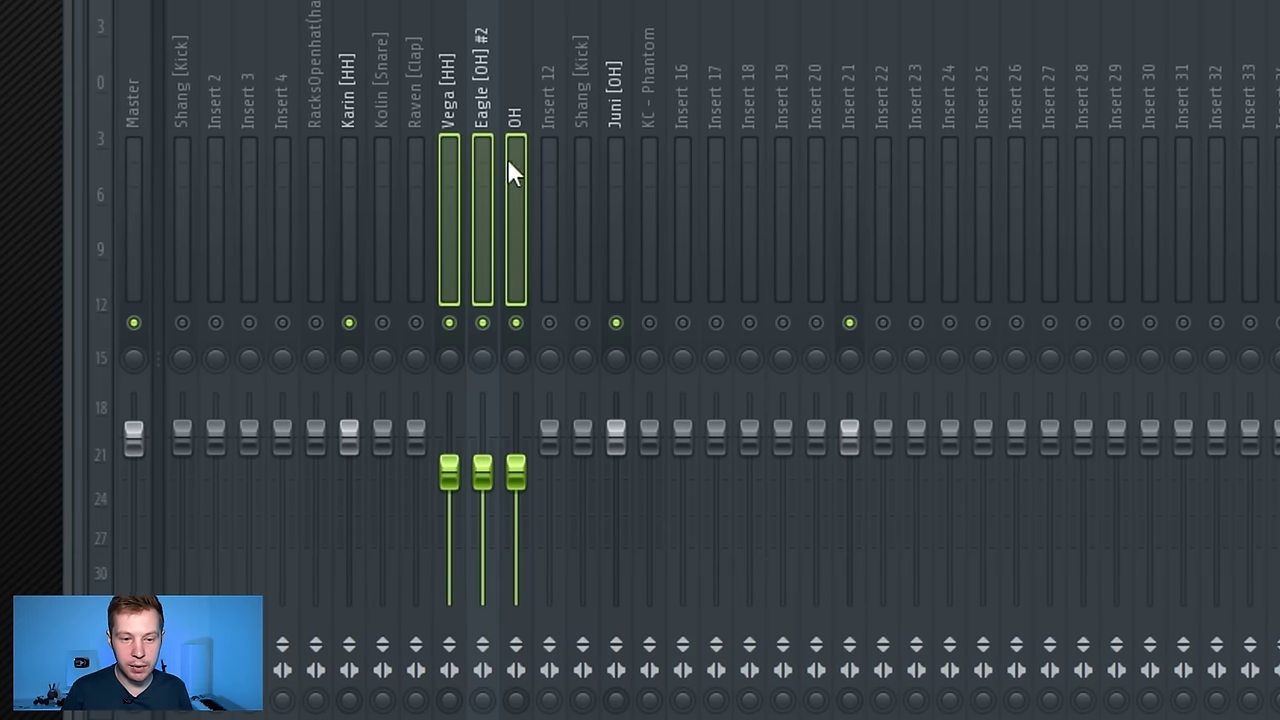
pyautogui.click(452, 80)
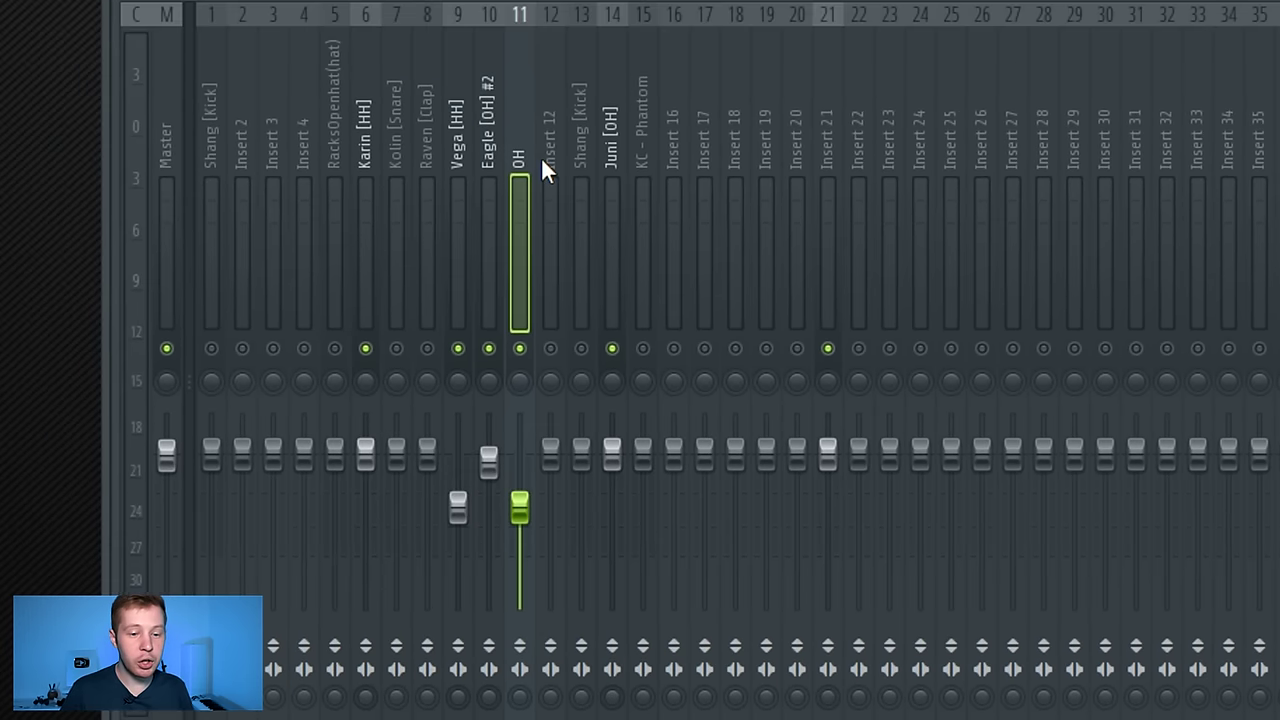
pyautogui.moveTo(470, 125); pyautogui.dragTo(490, 130)
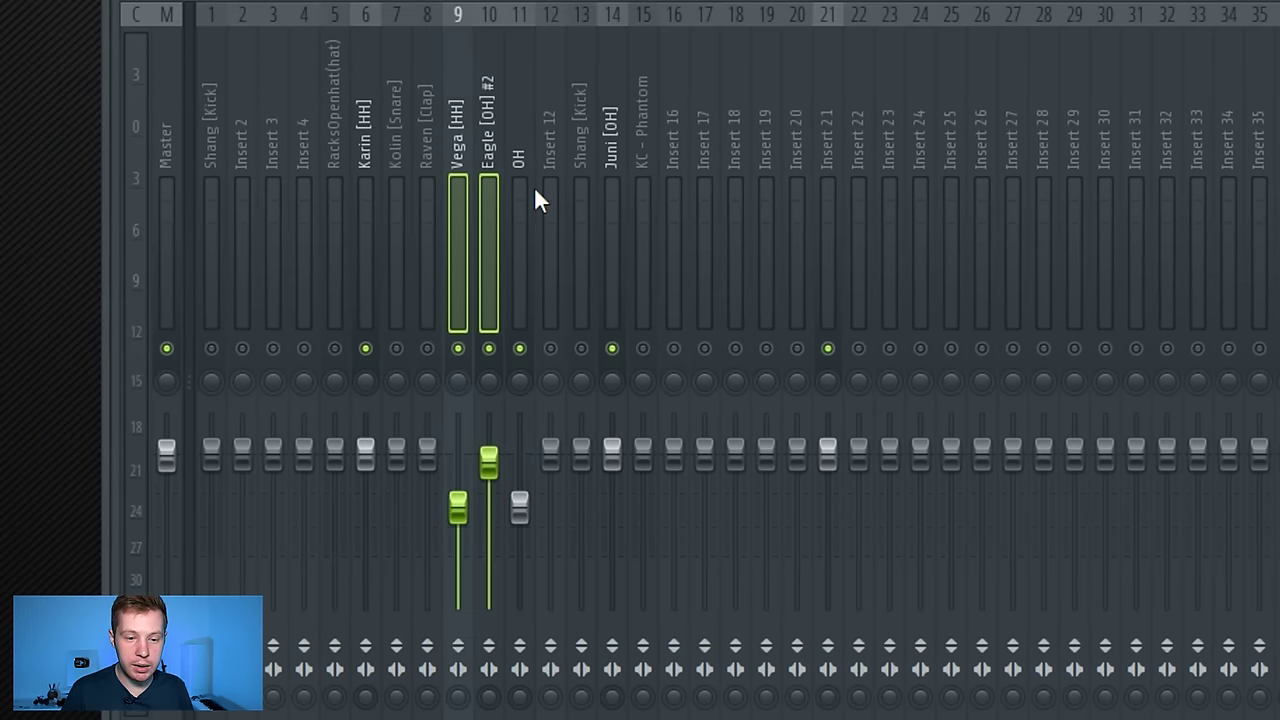
pyautogui.keyDown('ctrl'); pyautogui.keyDown('shift'); pyautogui.click(520, 150); pyautogui.keyUp('shift'); pyautogui.keyUp('ctrl')
pyautogui.moveTo(491, 465)
pyautogui.mouseDown()
pyautogui.moveTo(491, 545)
pyautogui.moveTo(491, 457)
pyautogui.mouseUp()
pyautogui.moveTo(522, 285)
pyautogui.mouseDown()
pyautogui.moveTo(522, 323)
pyautogui.moveTo(522, 300)
pyautogui.mouseUp()
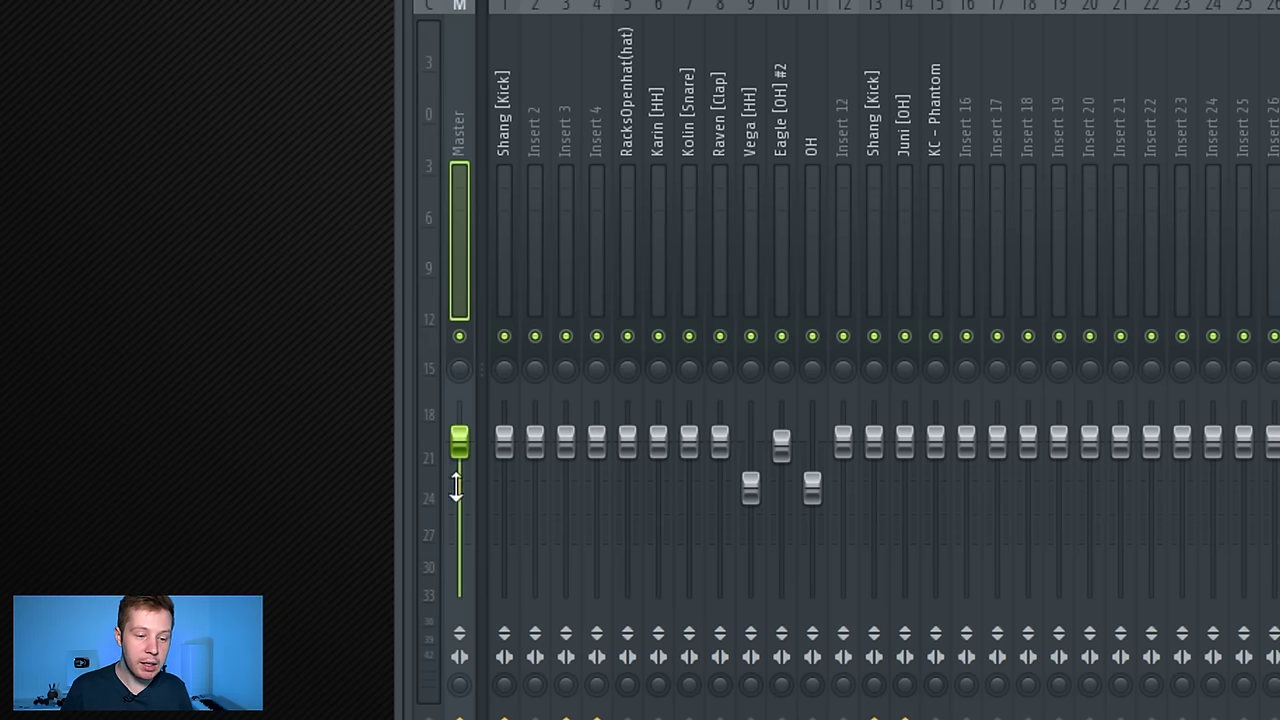
# Step: Reset the Master track's volume fader to its default level and toggle playback
pyautogui.rightClick(458, 439)
pyautogui.click(485, 459)
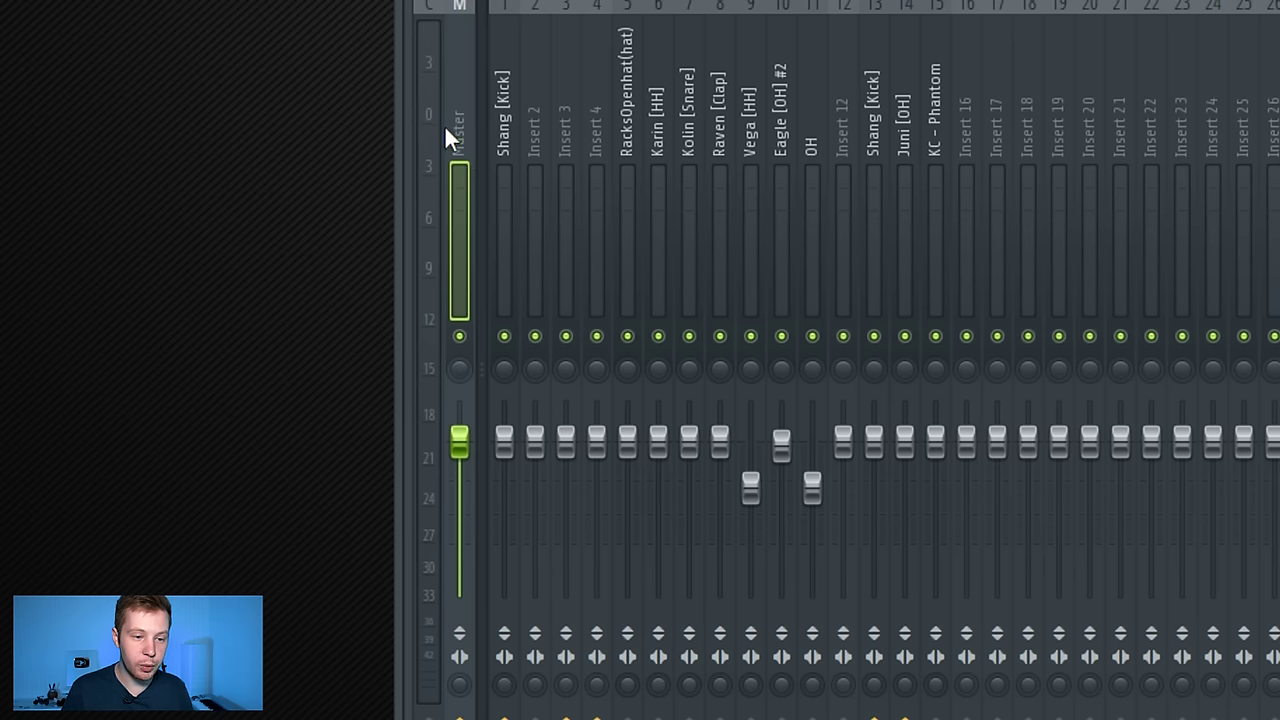
pyautogui.press('space')
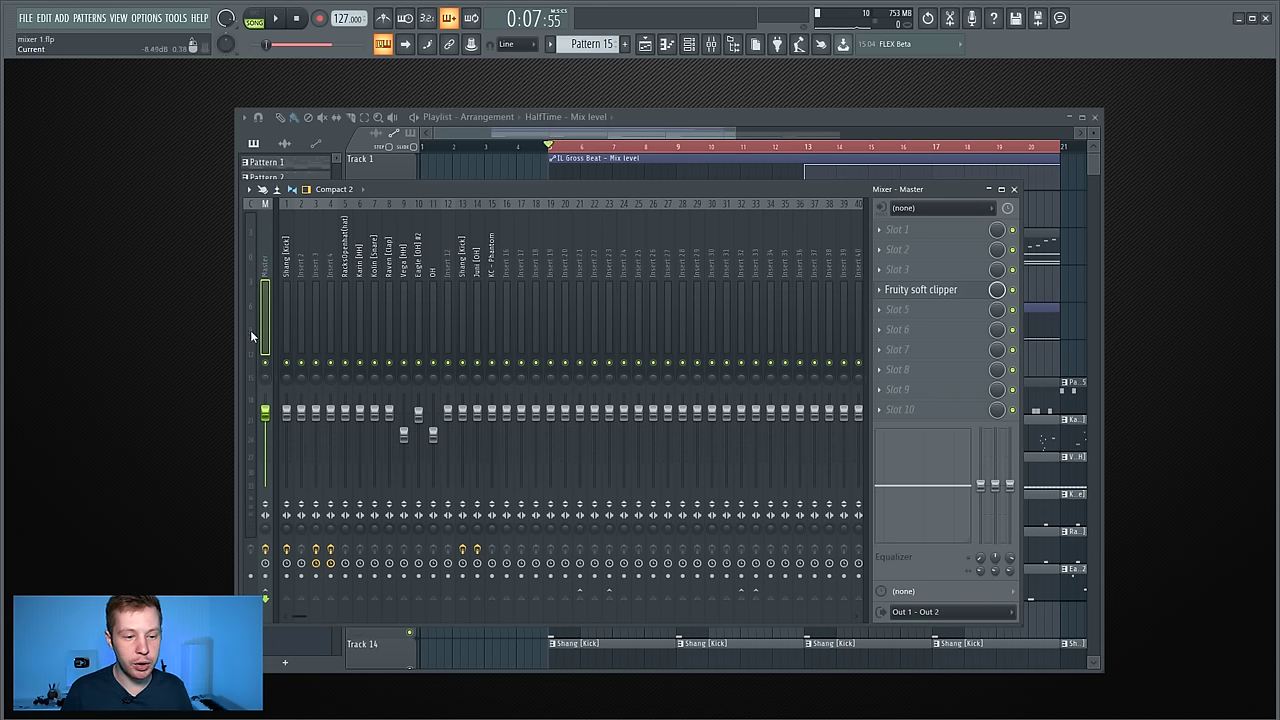
# Step: Add the Fruity Fast Dist effect to slot 2 of the Current track
pyautogui.click(249, 365)
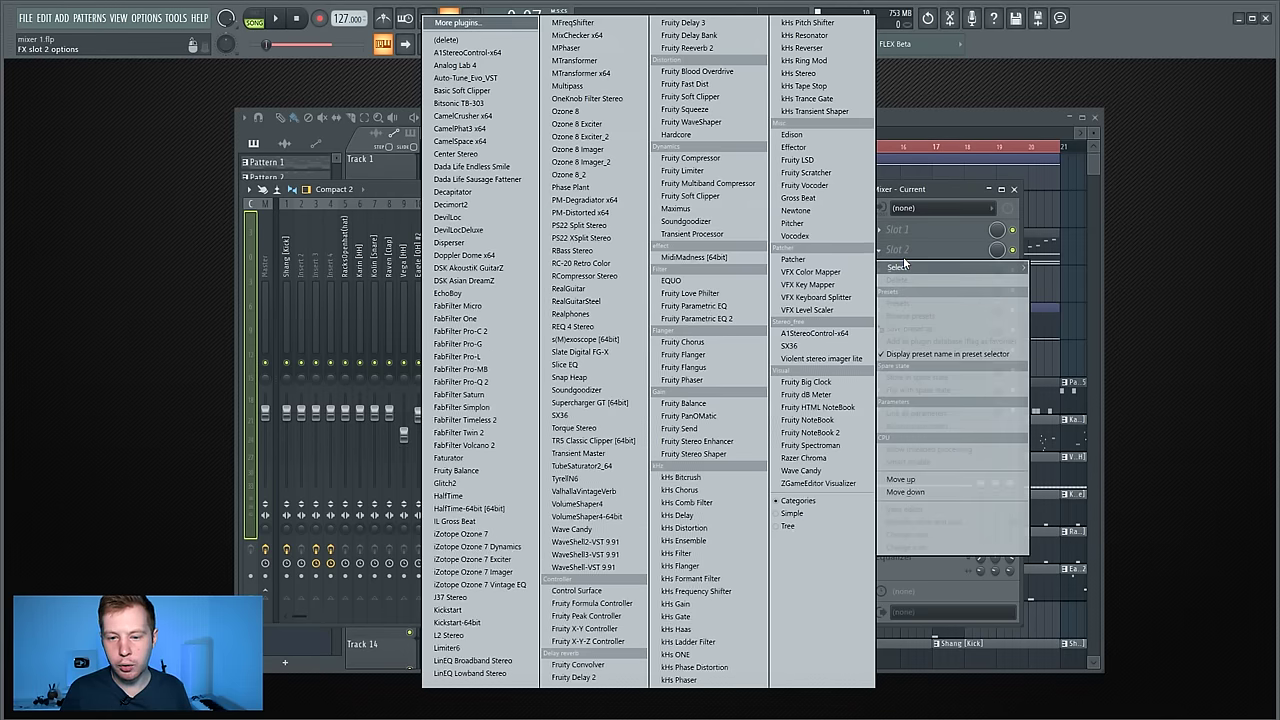
pyautogui.click(905, 252)
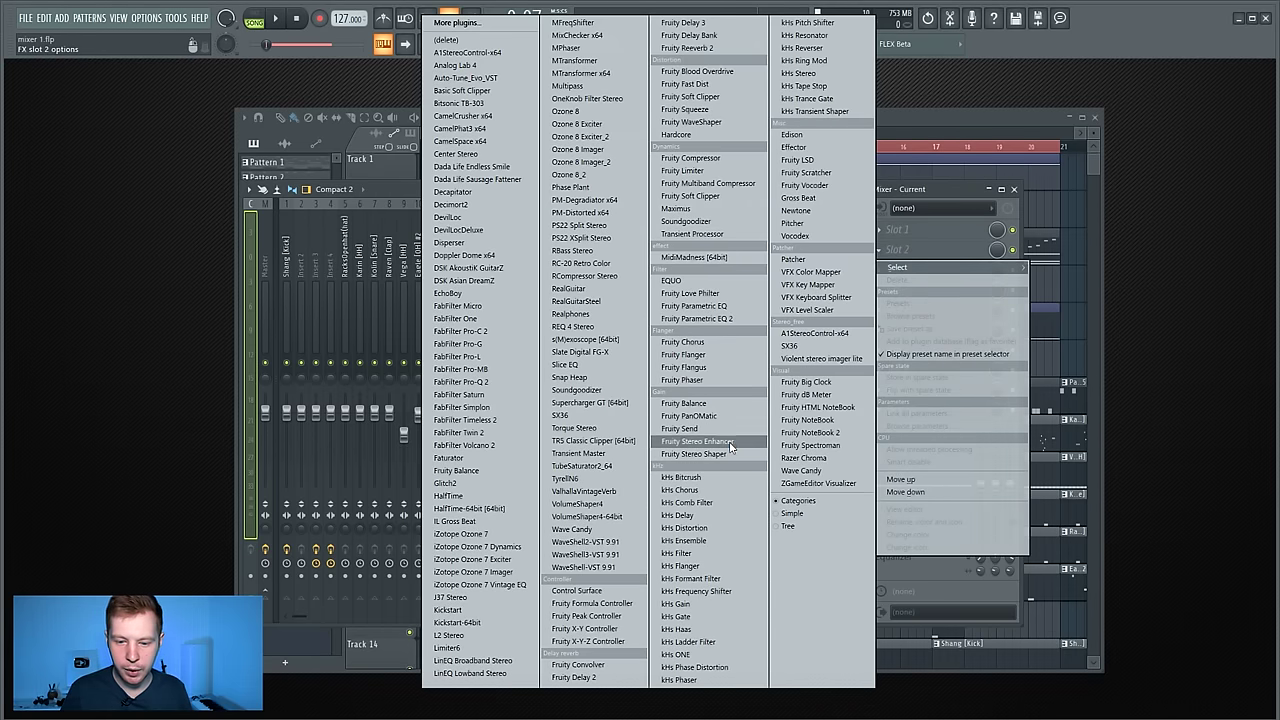
pyautogui.click(684, 84)
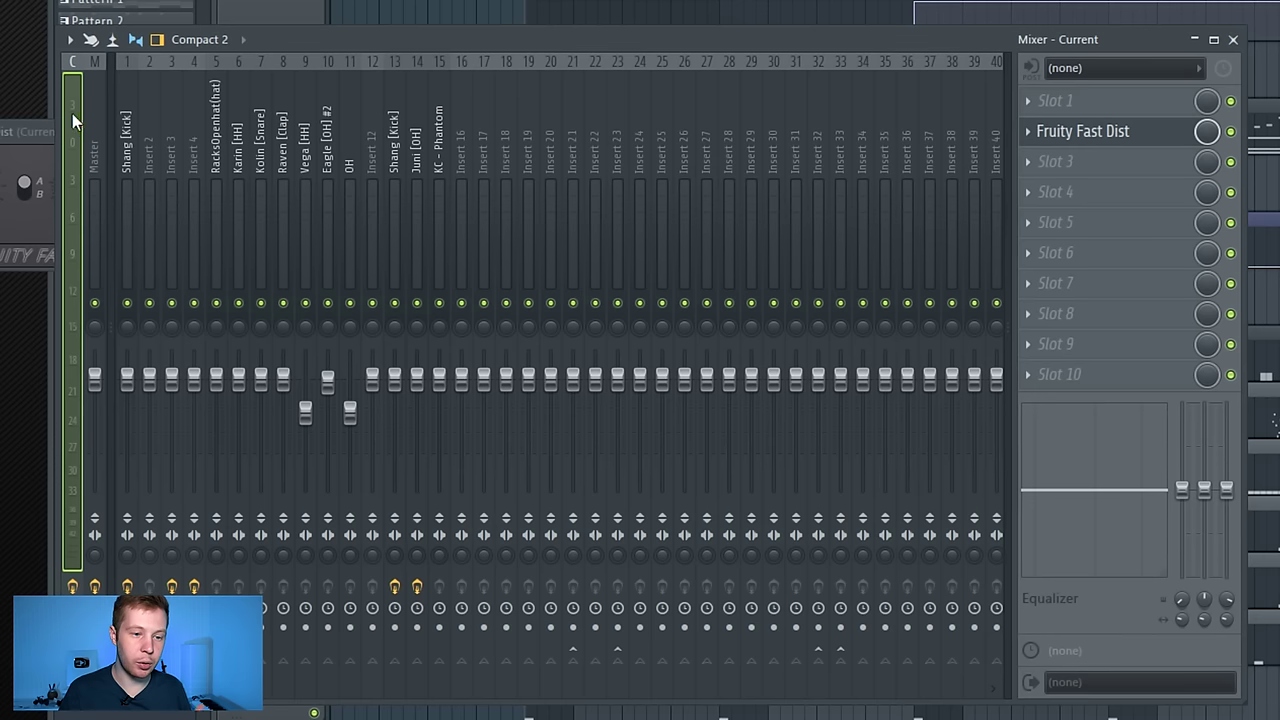
# Step: Play the song and select the second Shang [Kick] track and insert 21 to compare their signals on the Current track's meter
pyautogui.press('space')
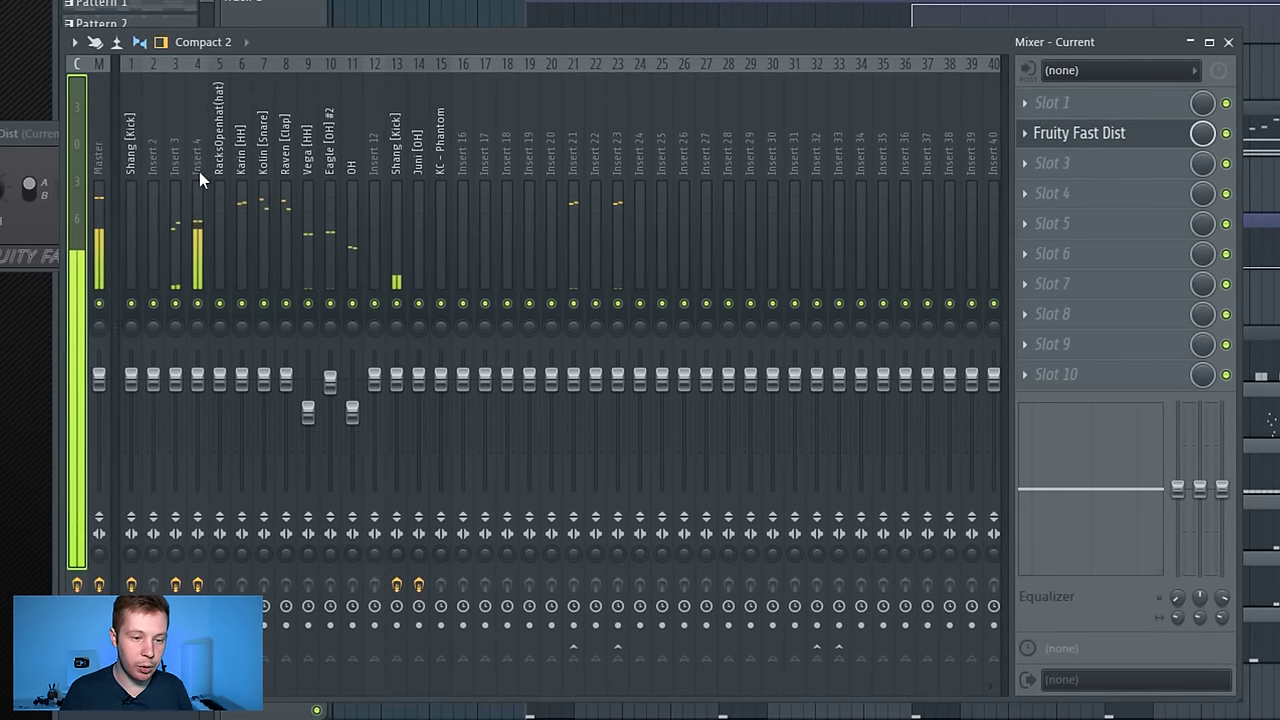
pyautogui.click(398, 118)
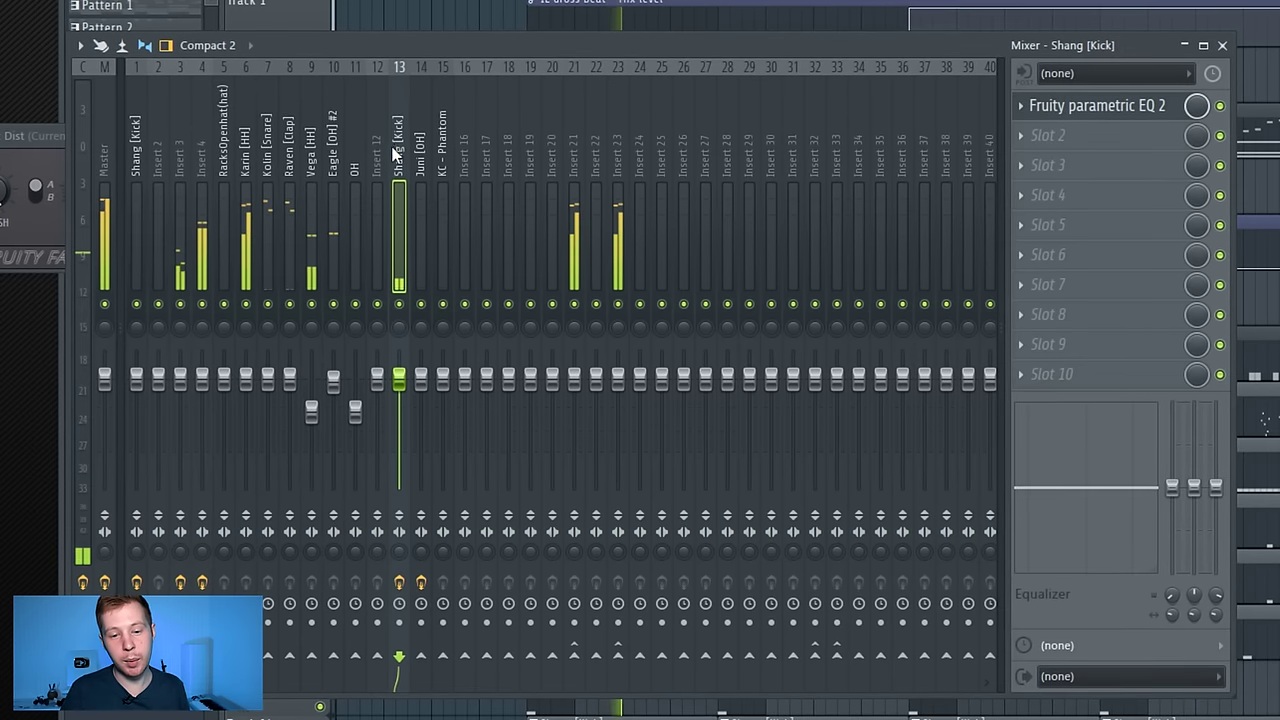
pyautogui.click(575, 130)
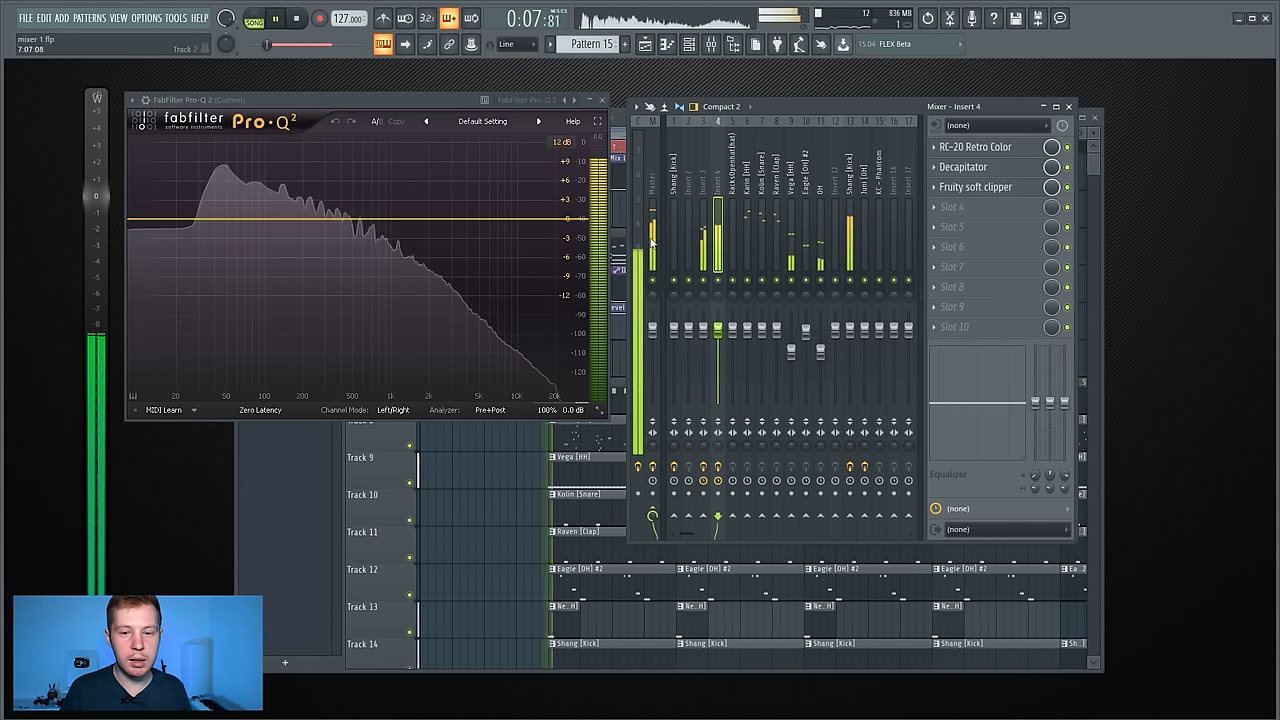
# Step: View the Current track's effects, and select inserts 3 and 4 to examine their signals in FabFilter Pro-Q 2 and Wave Candy
pyautogui.click(637, 194)
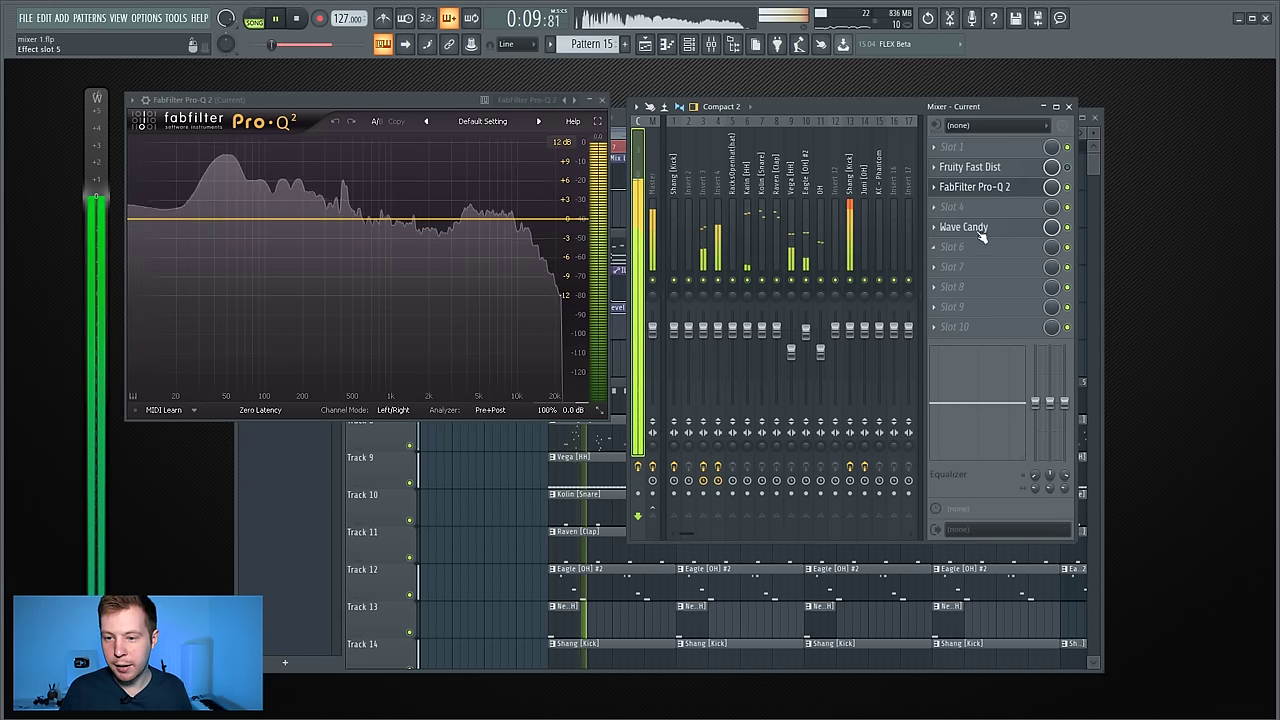
pyautogui.click(704, 176)
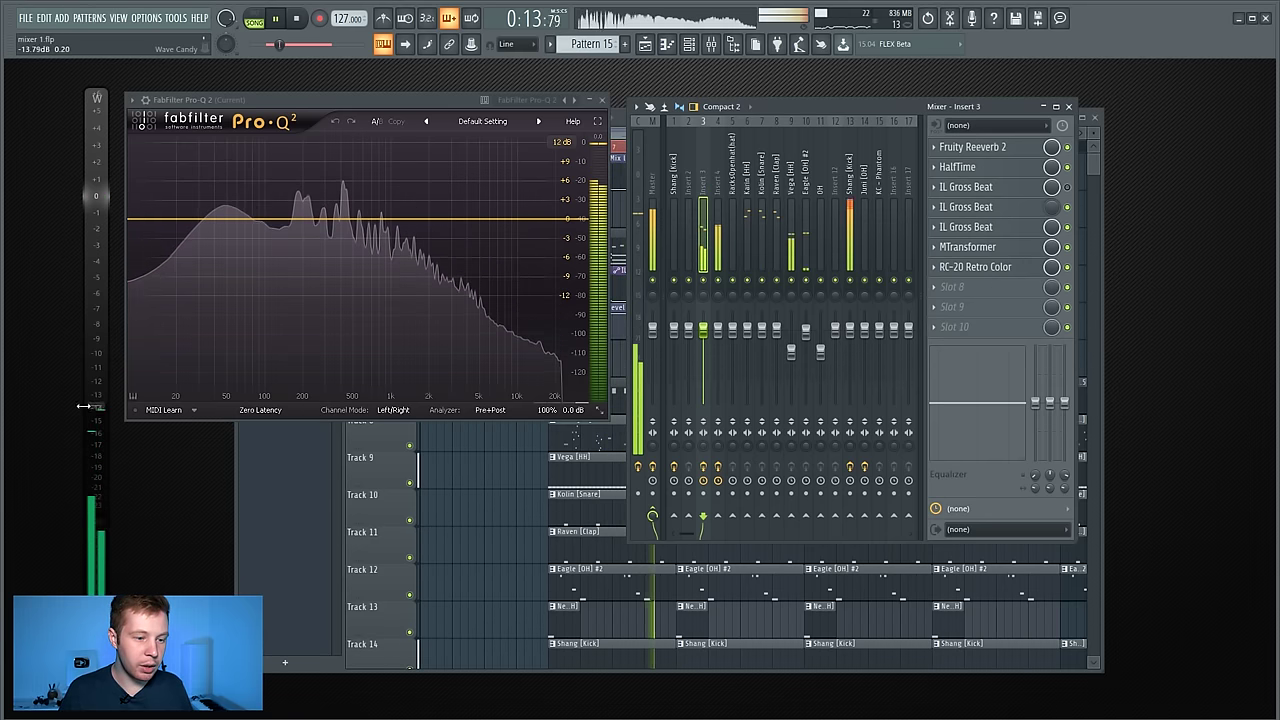
pyautogui.click(719, 178)
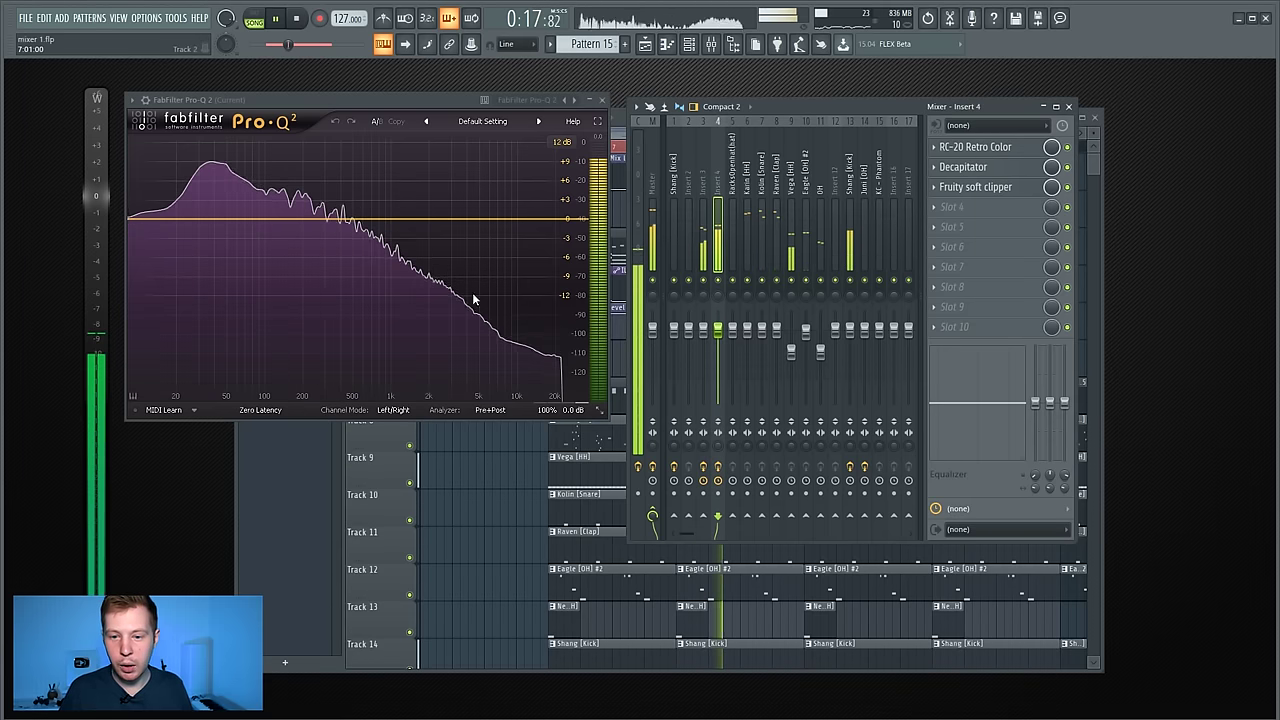
# Step: Select the second Shang [Kick] track and the Current track to examine the kick's signal in FabFilter Pro-Q 2
pyautogui.click(851, 176)
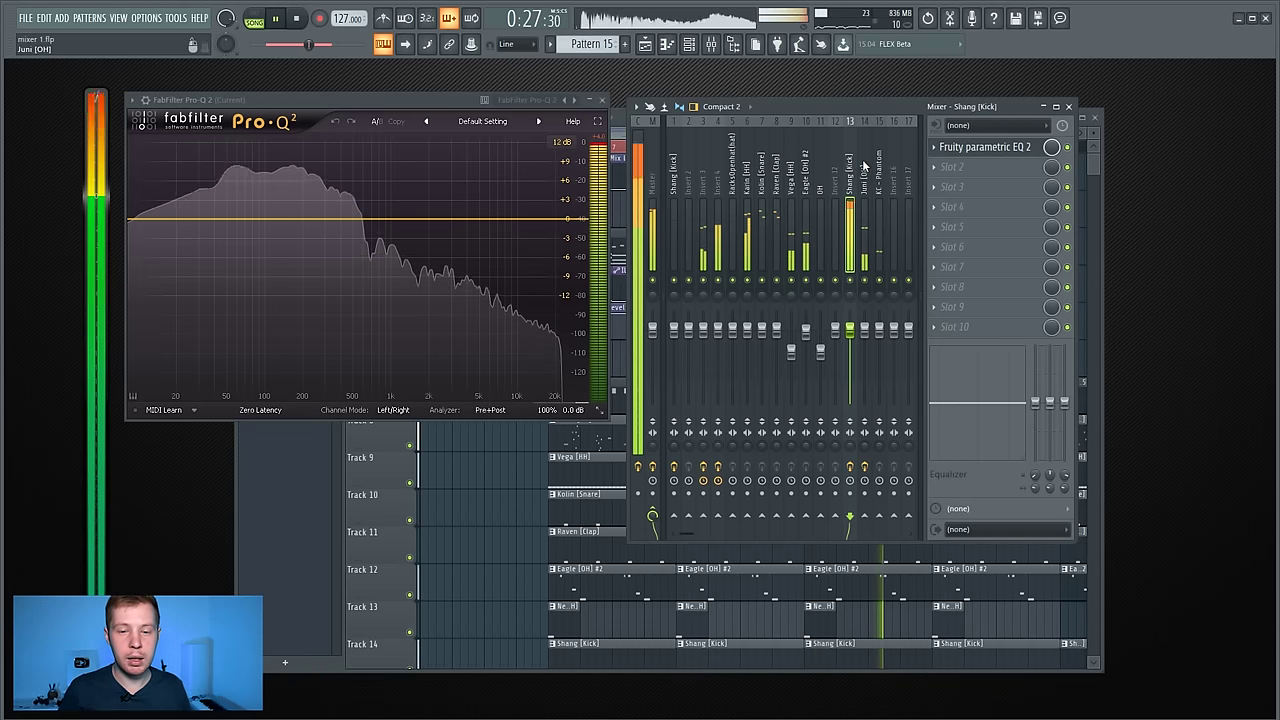
pyautogui.click(640, 213)
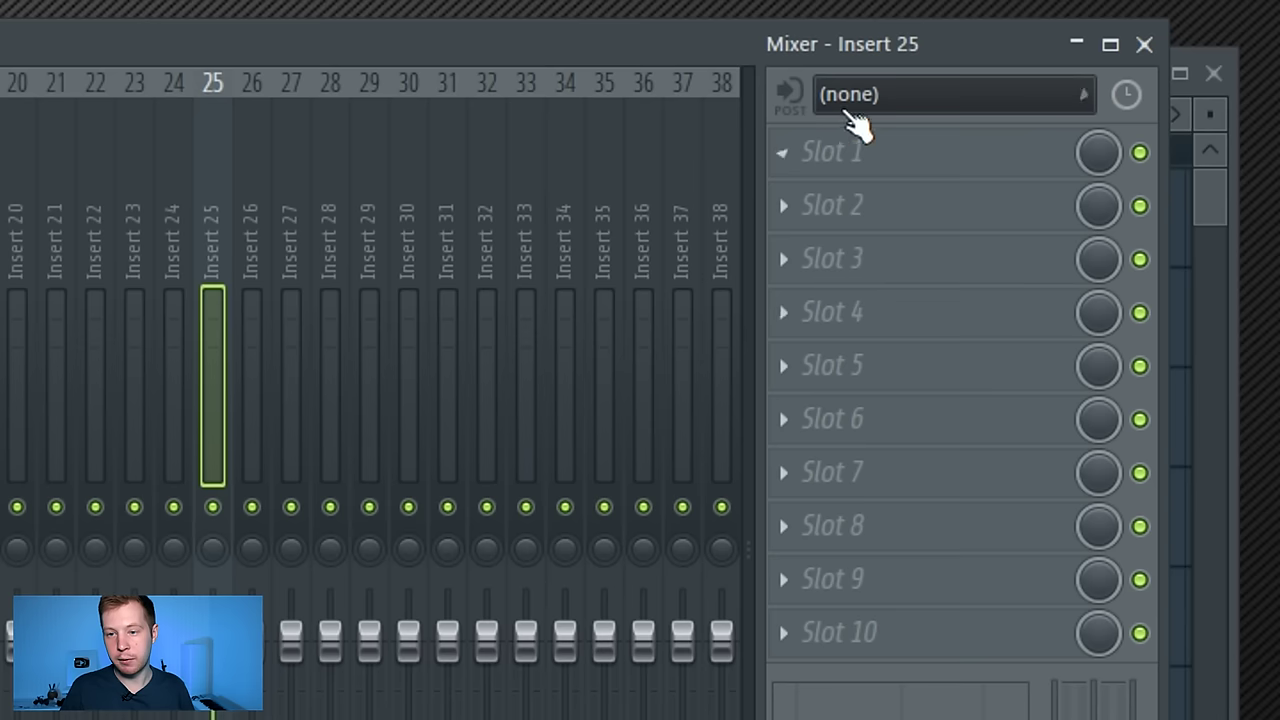
# Step: Set Insert 25's external audio input to mono In 1 and check the input device in the audio settings
pyautogui.click(852, 100)
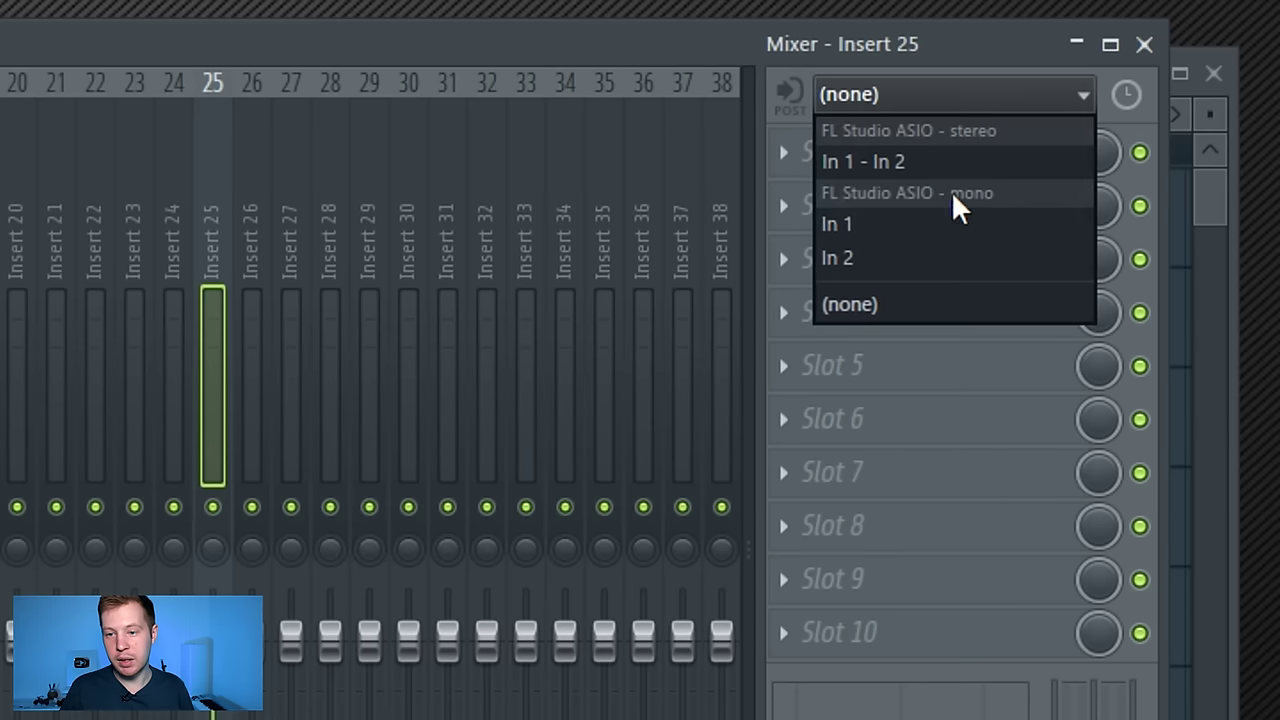
pyautogui.click(875, 226)
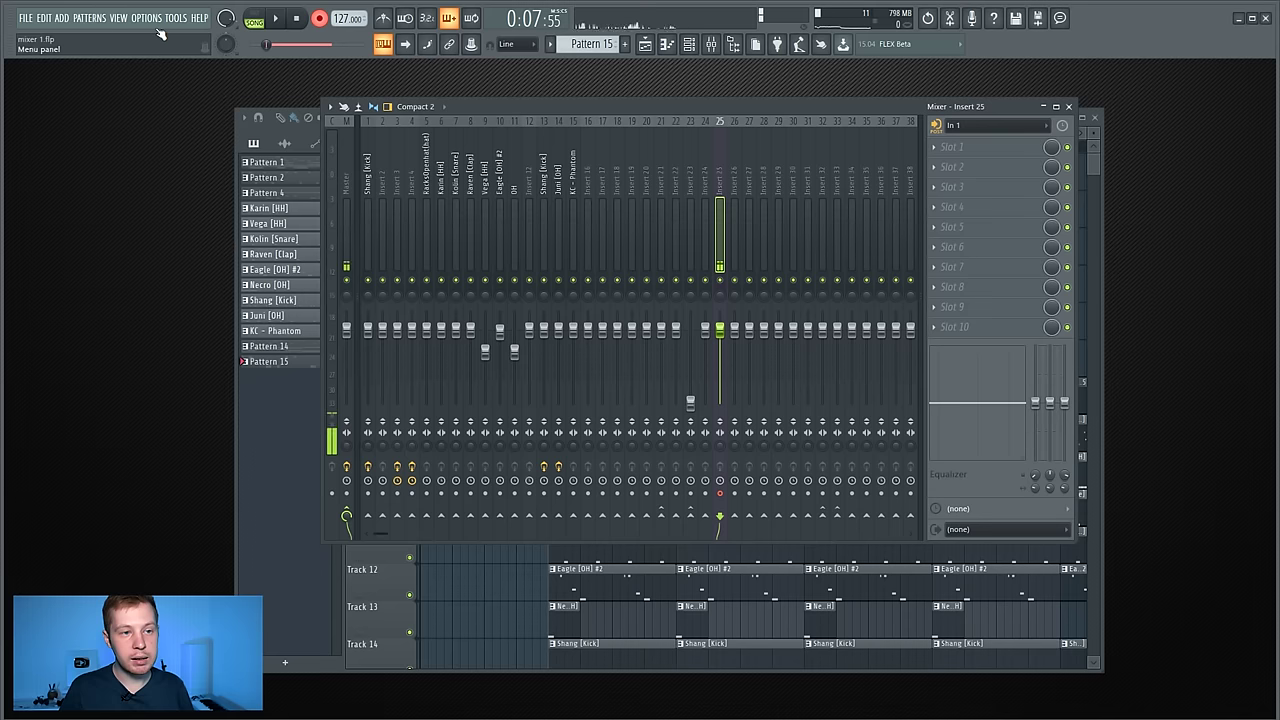
pyautogui.click(146, 18)
pyautogui.click(170, 58)
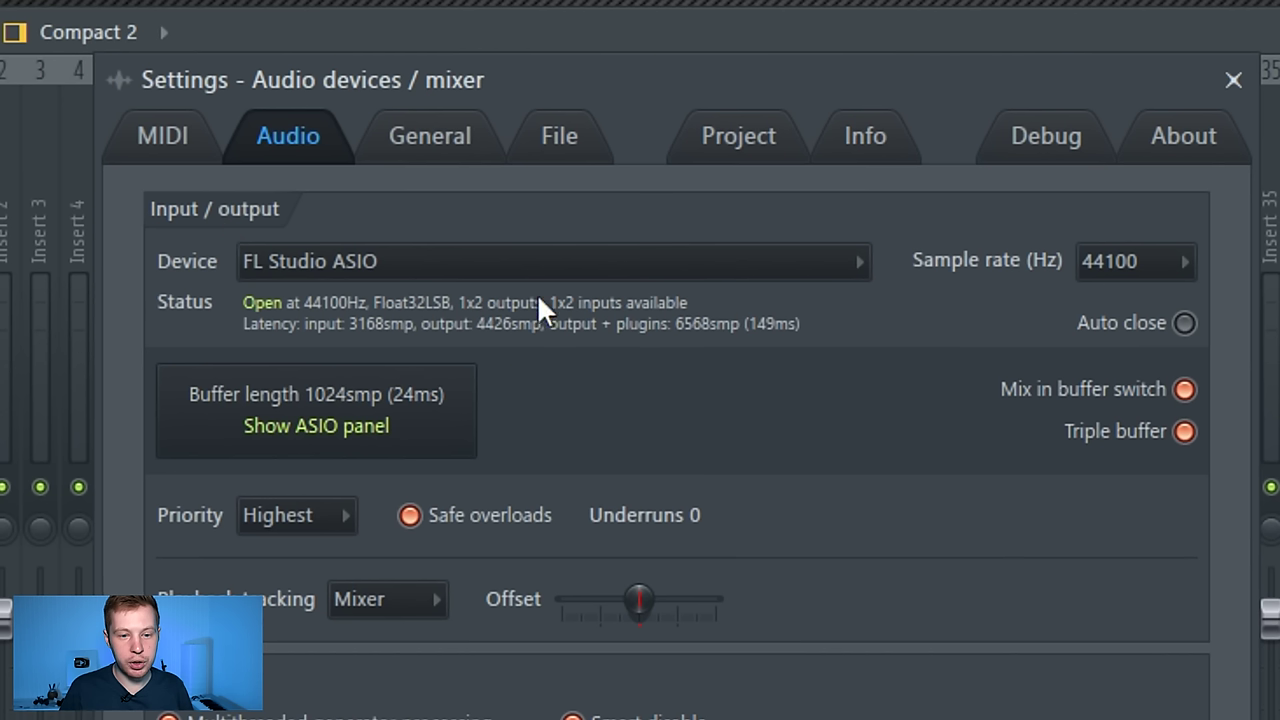
pyautogui.click(1233, 80)
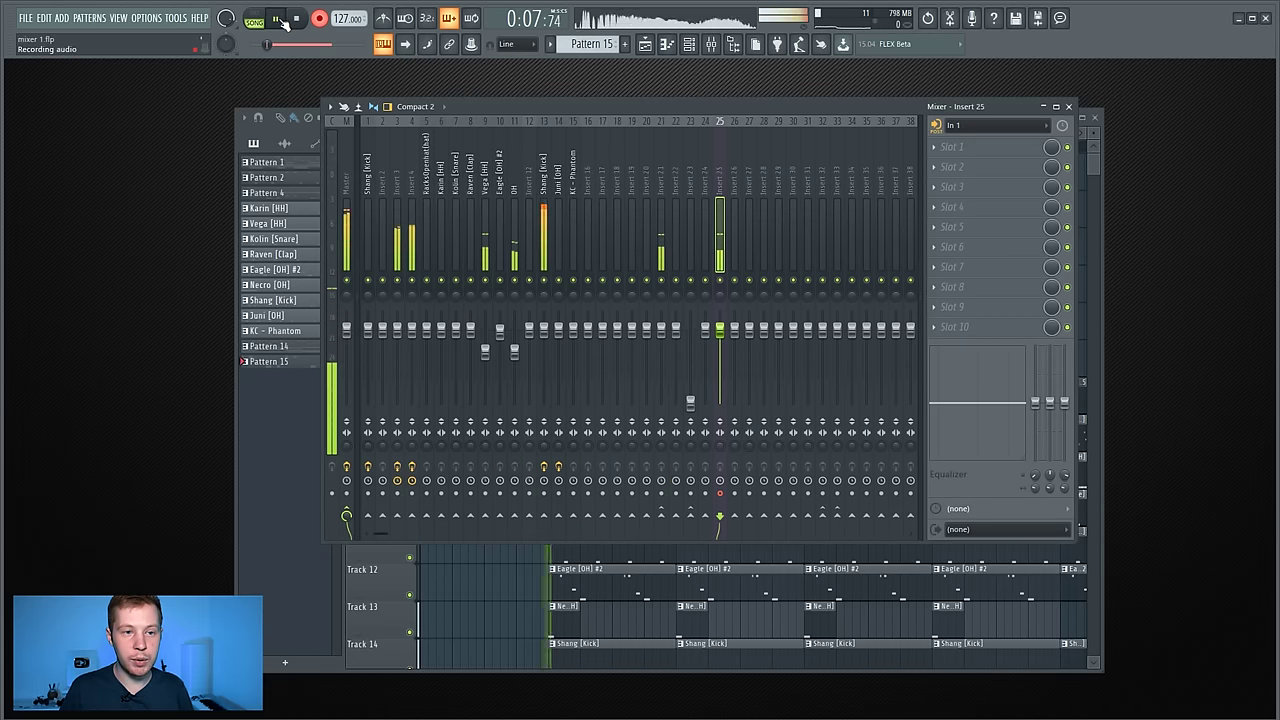
# Step: Move the mixer down to uncover the playlist, stop the audio recording and solo Track 2 with the recorded clip
pyautogui.moveTo(624, 114); pyautogui.dragTo(657, 431)
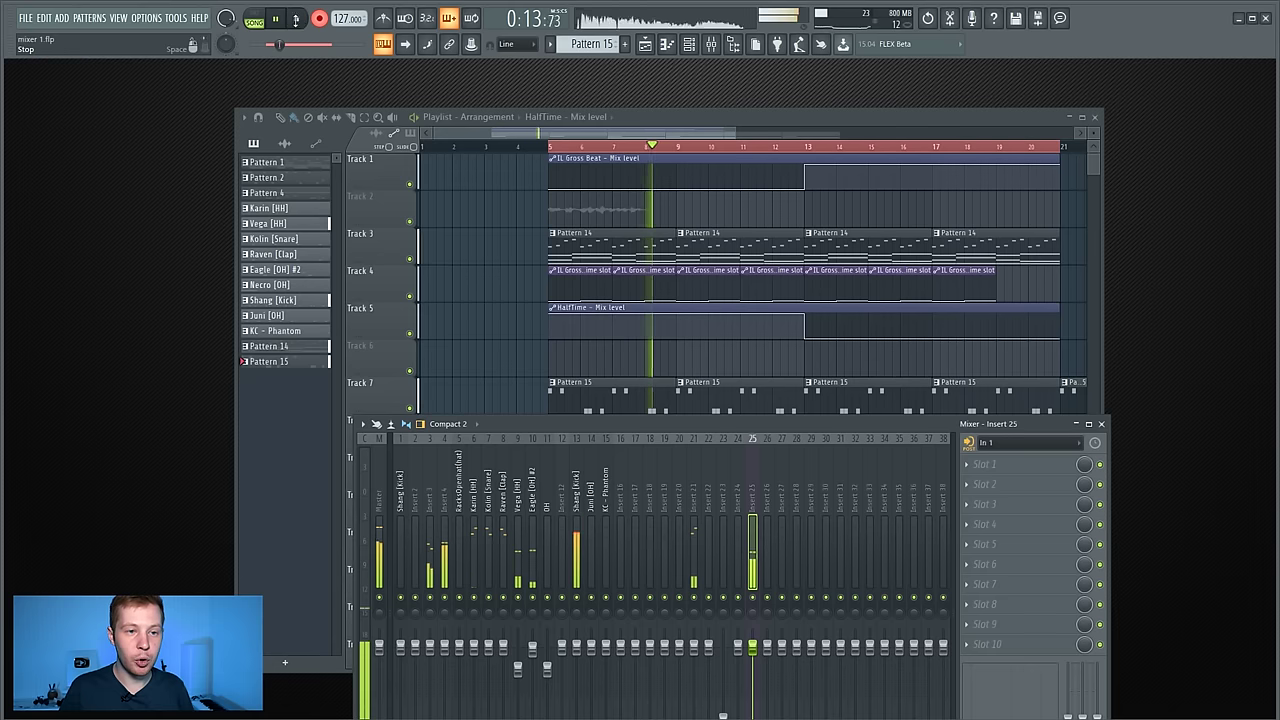
pyautogui.click(297, 20)
pyautogui.rightClick(404, 221)
pyautogui.rightClick(409, 221)
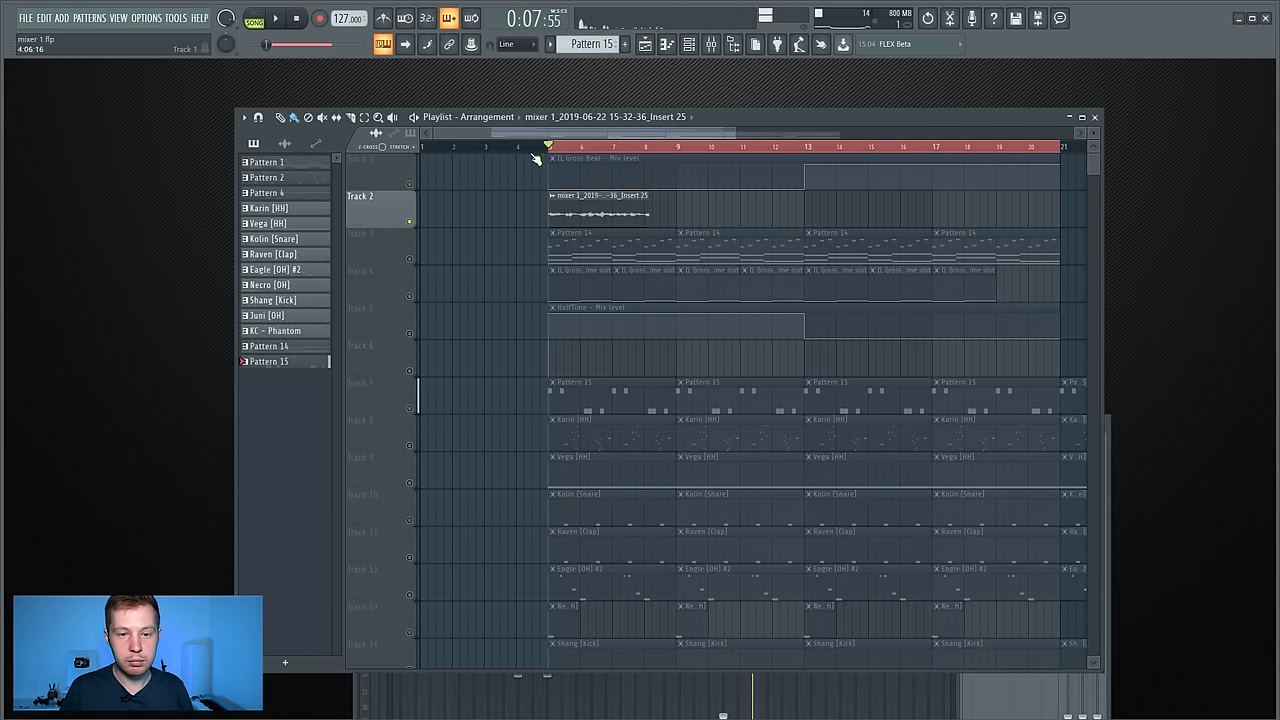